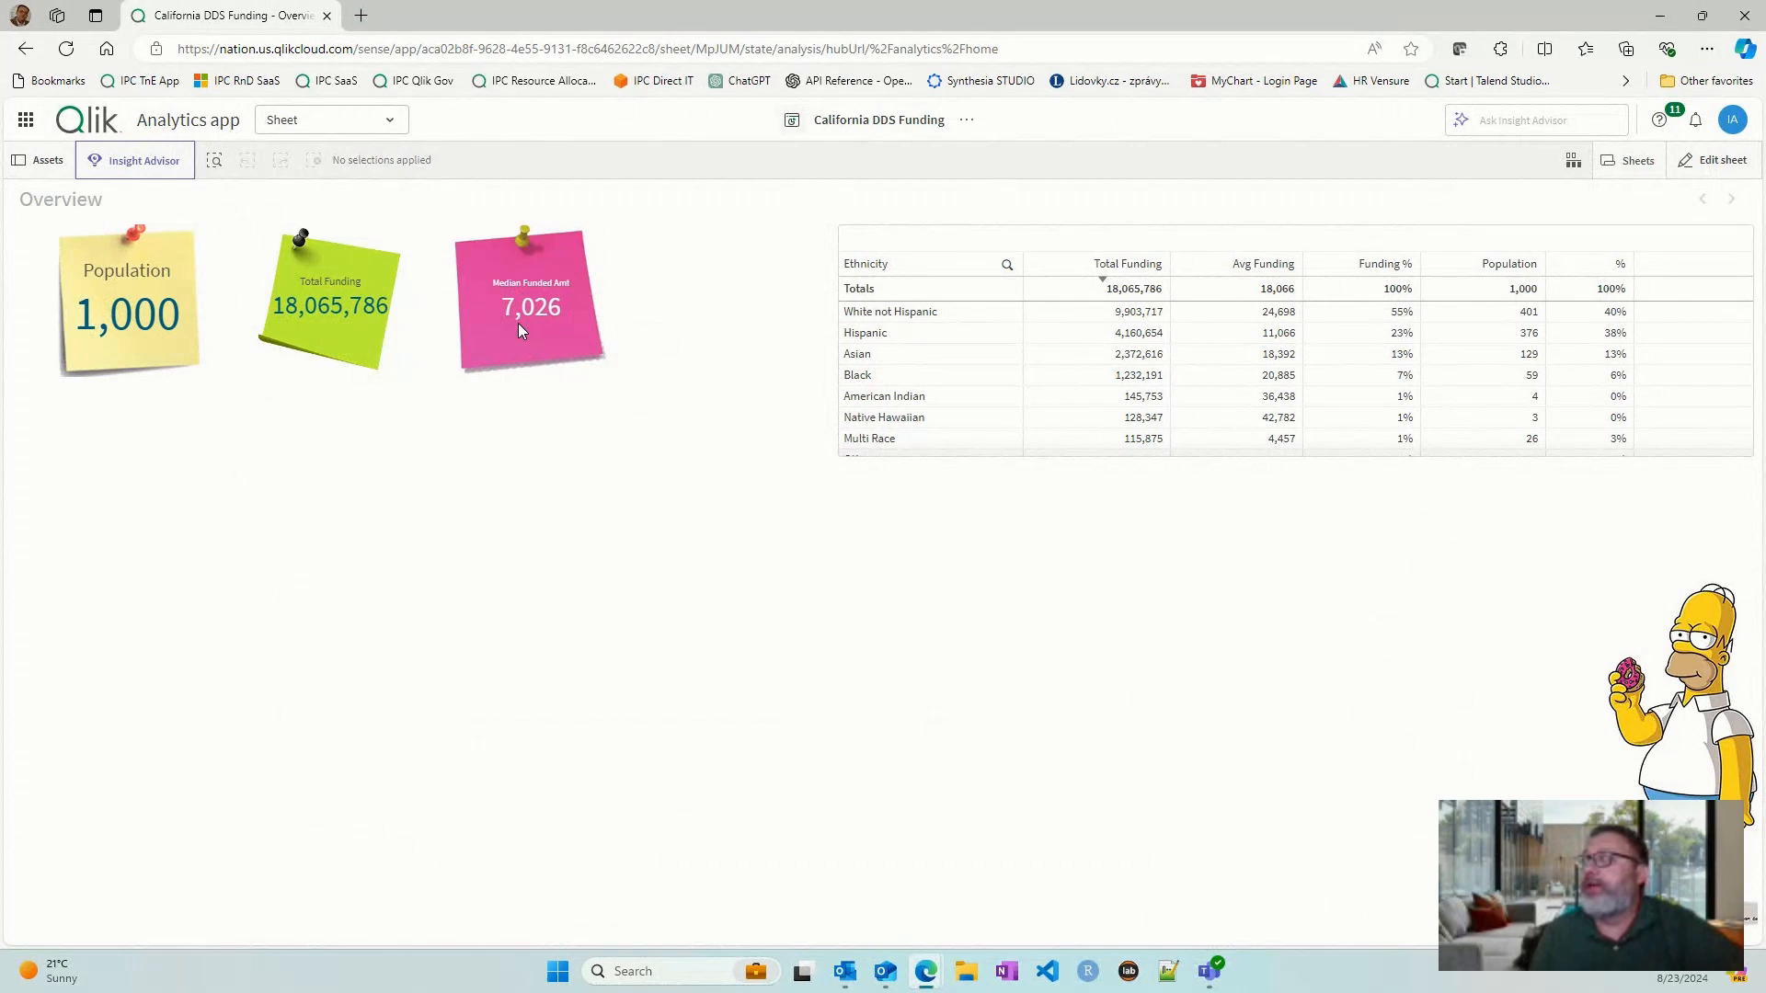
- Examine the ethnicity funding table in full screen and the fields available for selections, returning to the Overview sheet
{"action": "left_click", "coordinate": [1717, 250]}
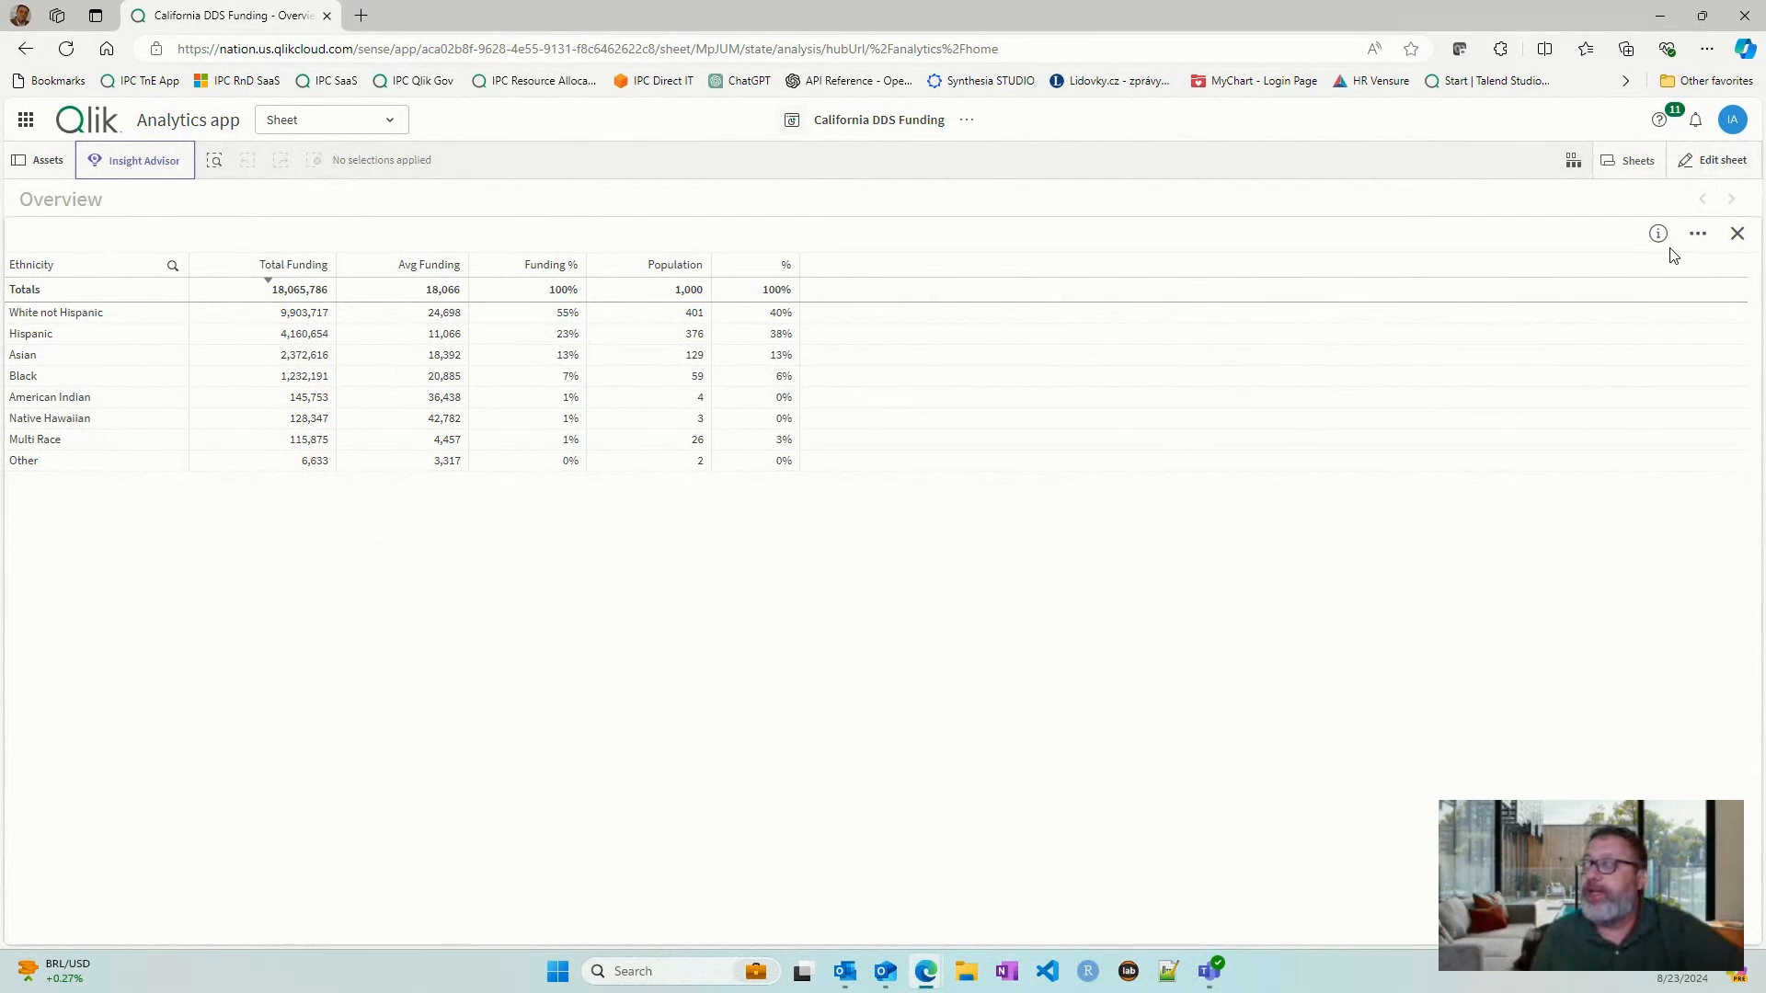
{"action": "left_click", "coordinate": [1737, 234]}
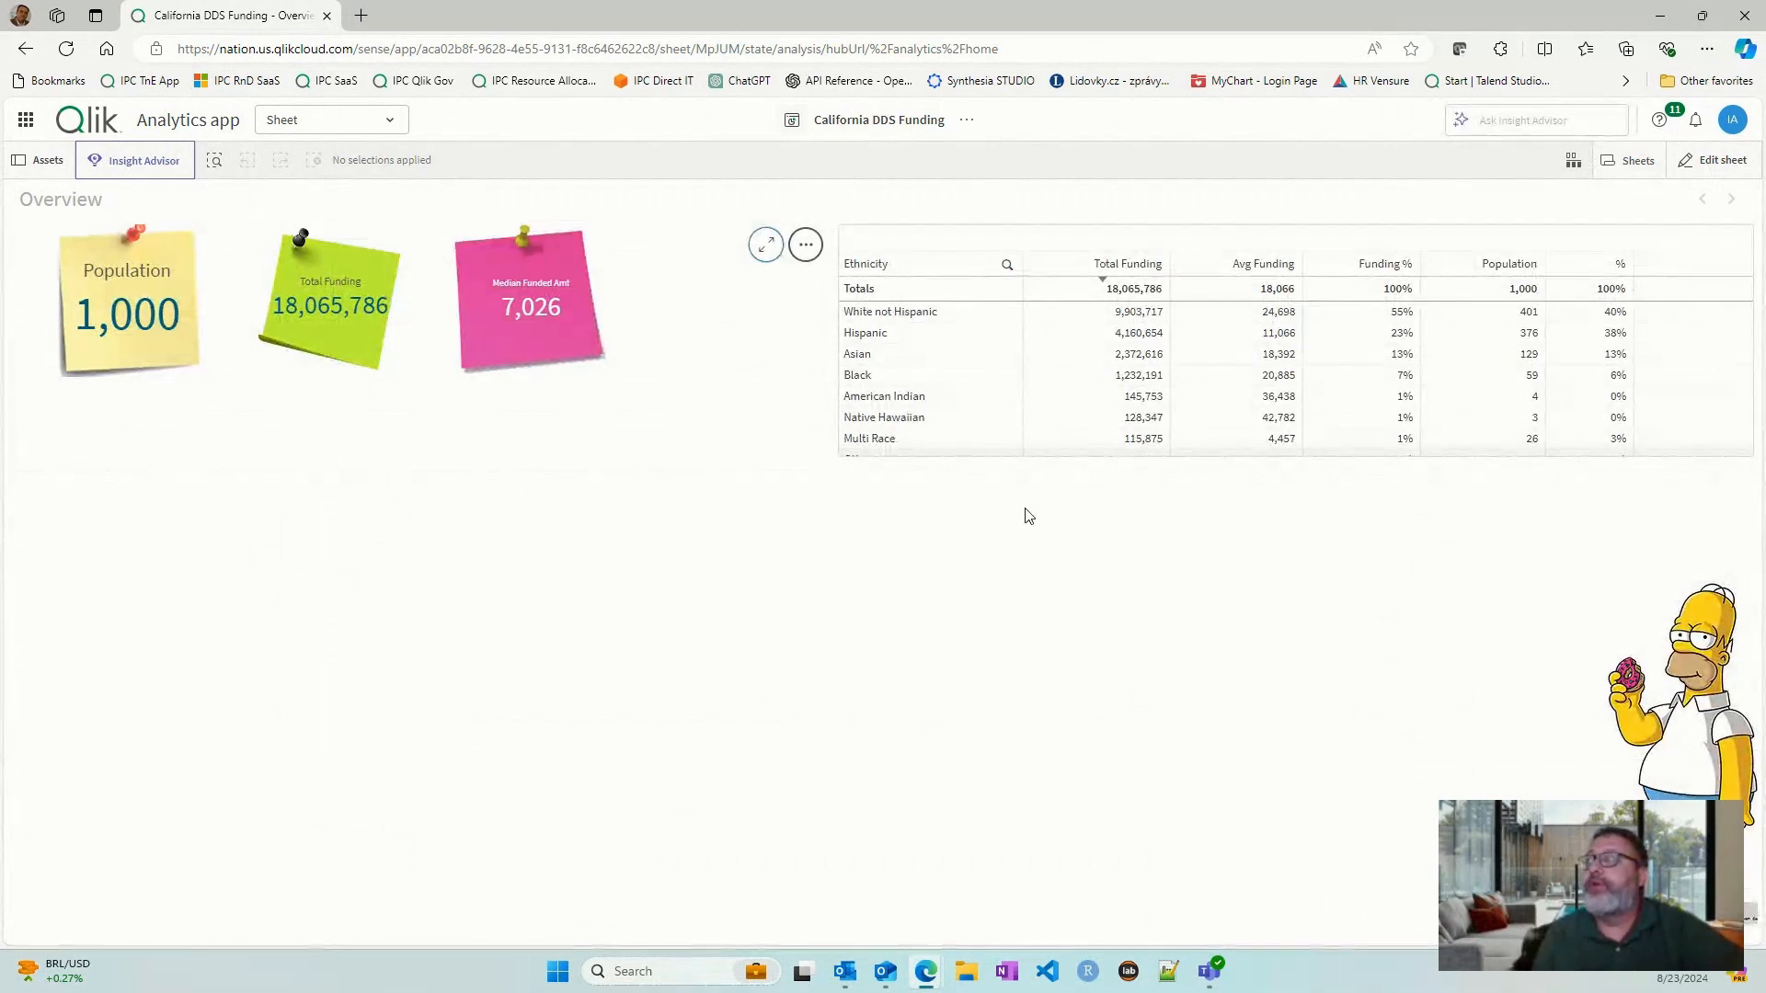
{"action": "left_click", "coordinate": [1573, 160]}
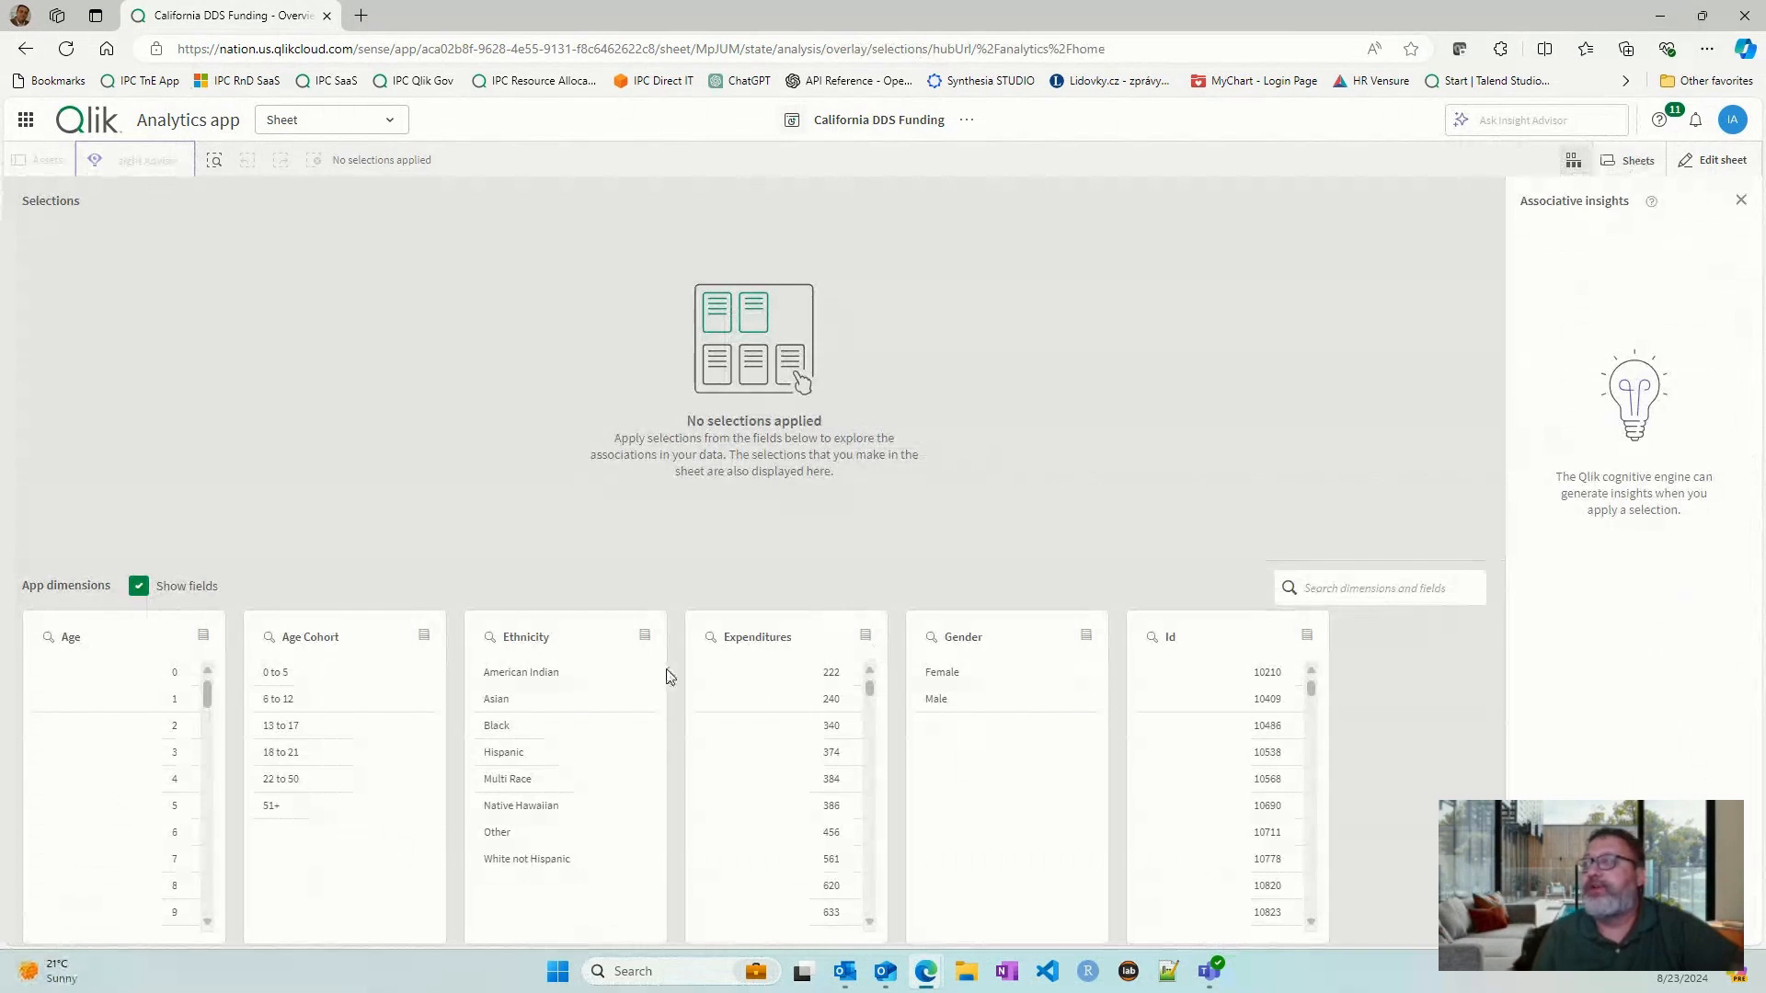
{"action": "left_click", "coordinate": [1574, 160]}
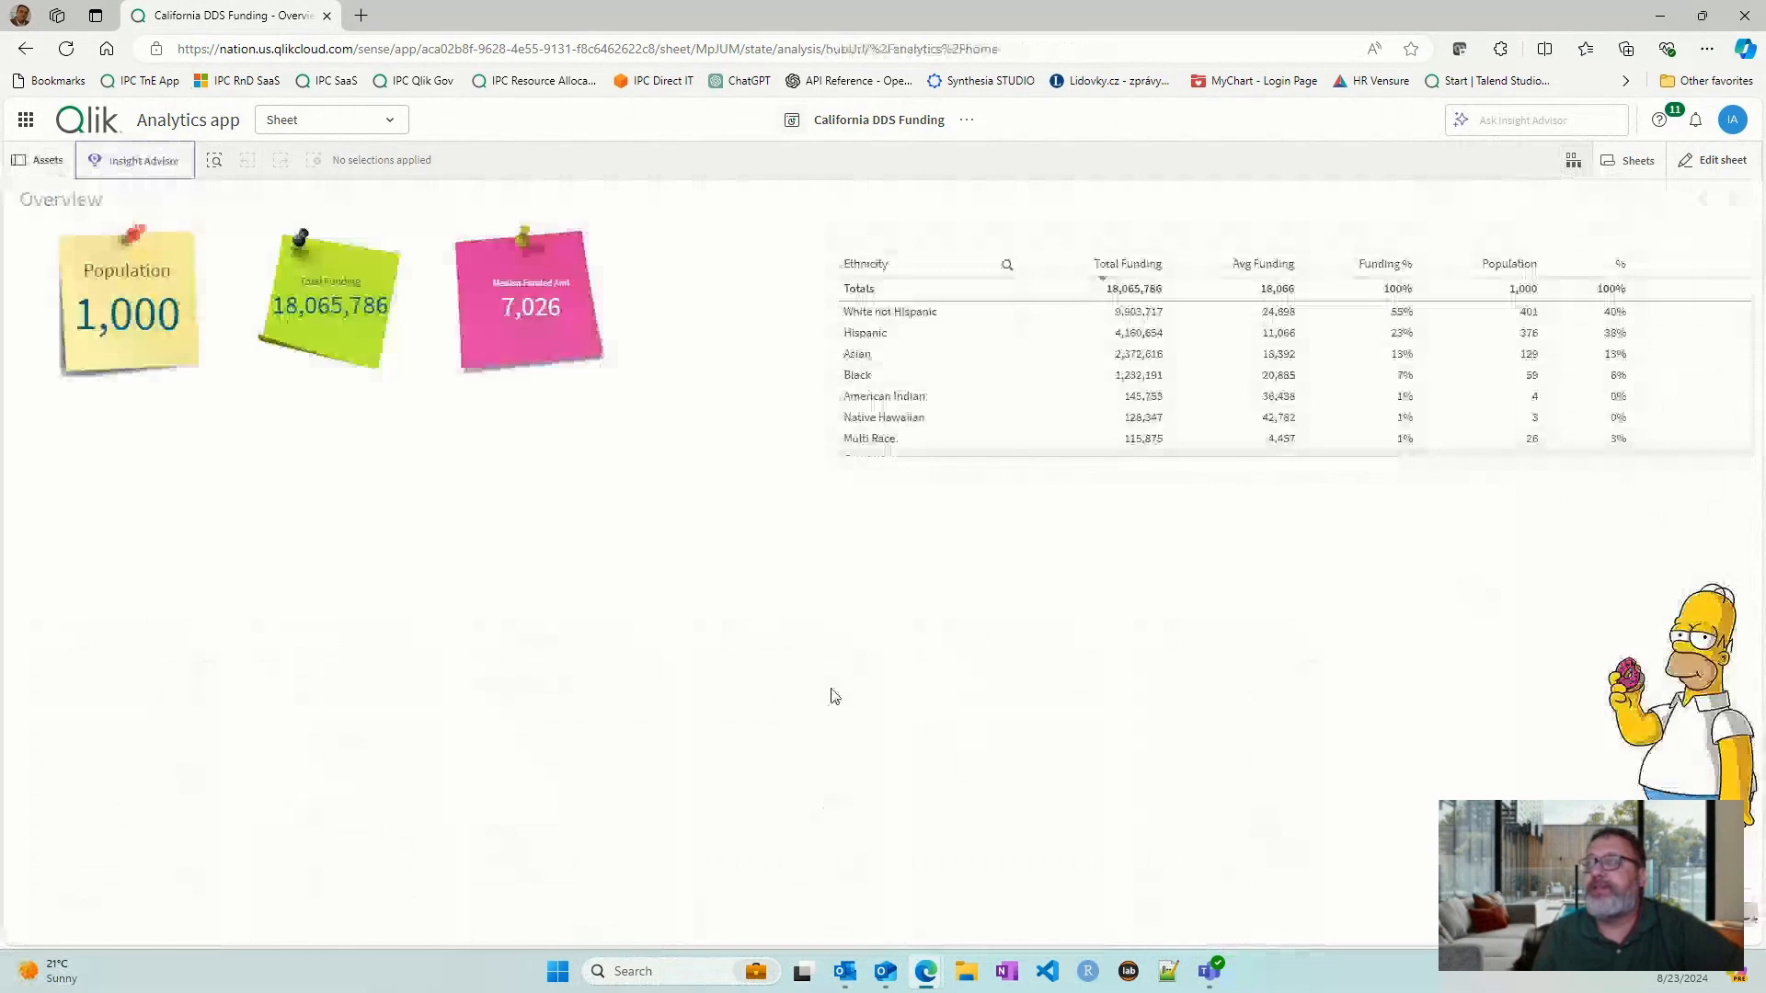
- Open the Overview sheet for editing and paste a copy of the ethnicity table beneath the sticky-note KPIs
{"action": "left_click", "coordinate": [1717, 163]}
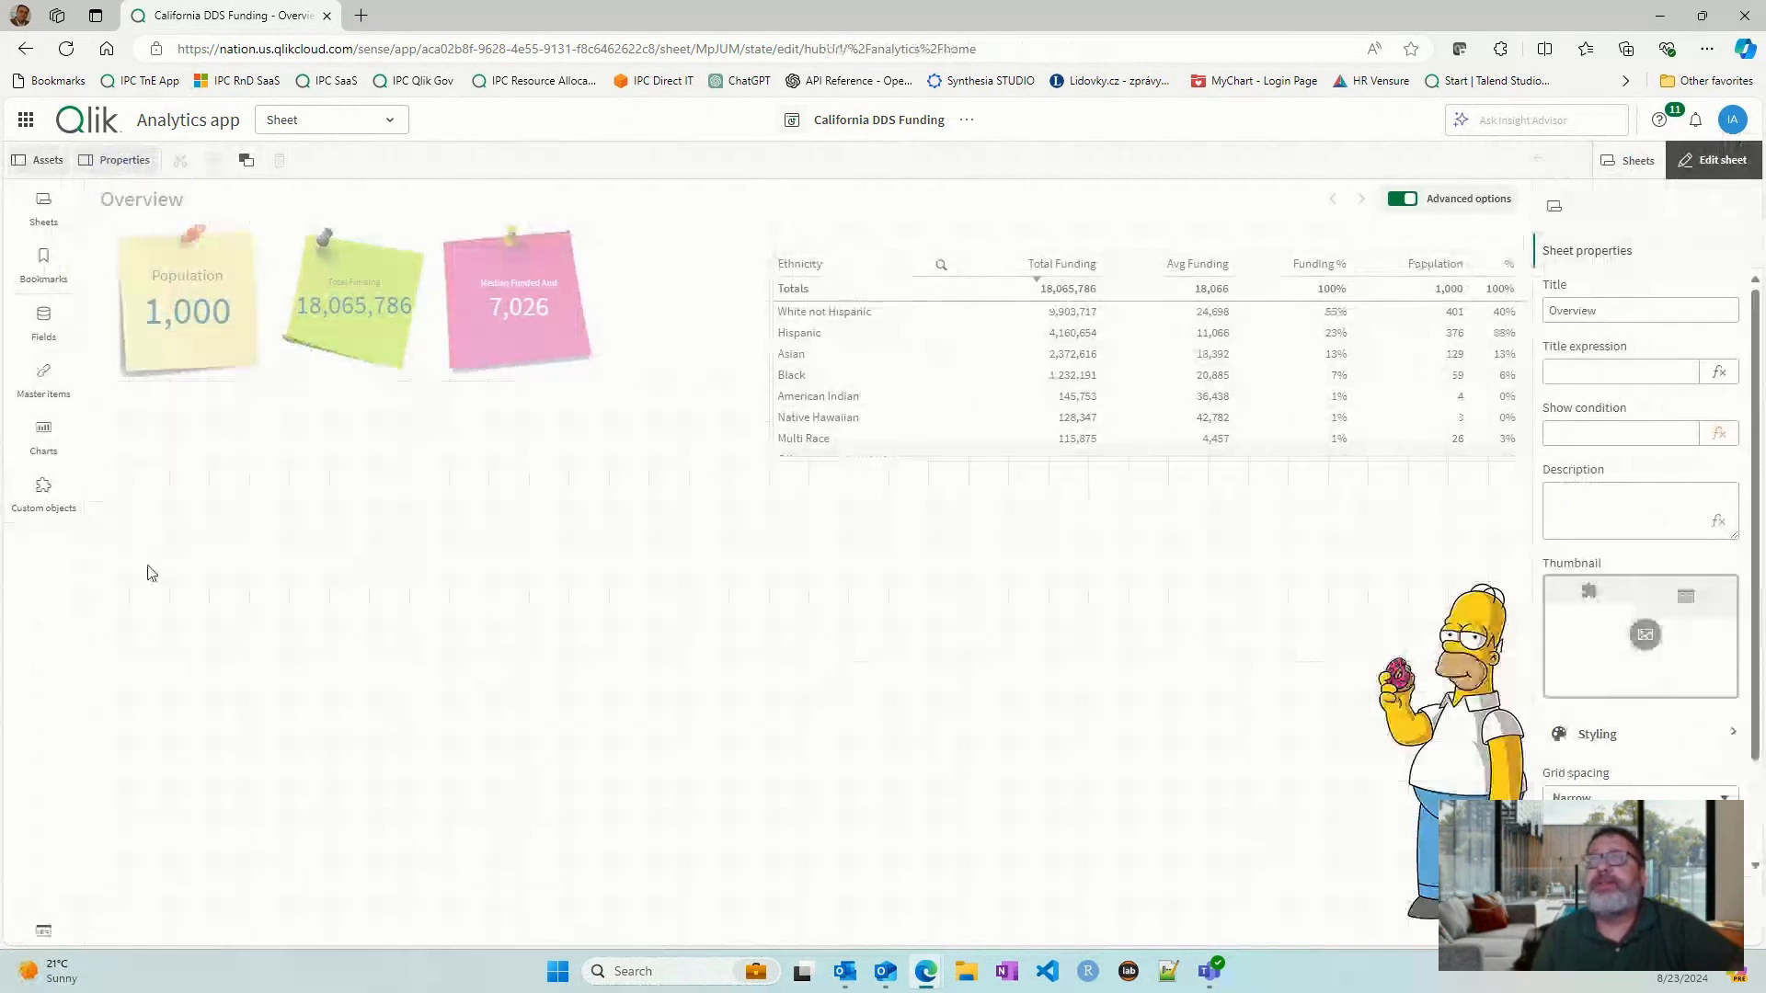
{"action": "left_click", "coordinate": [44, 439]}
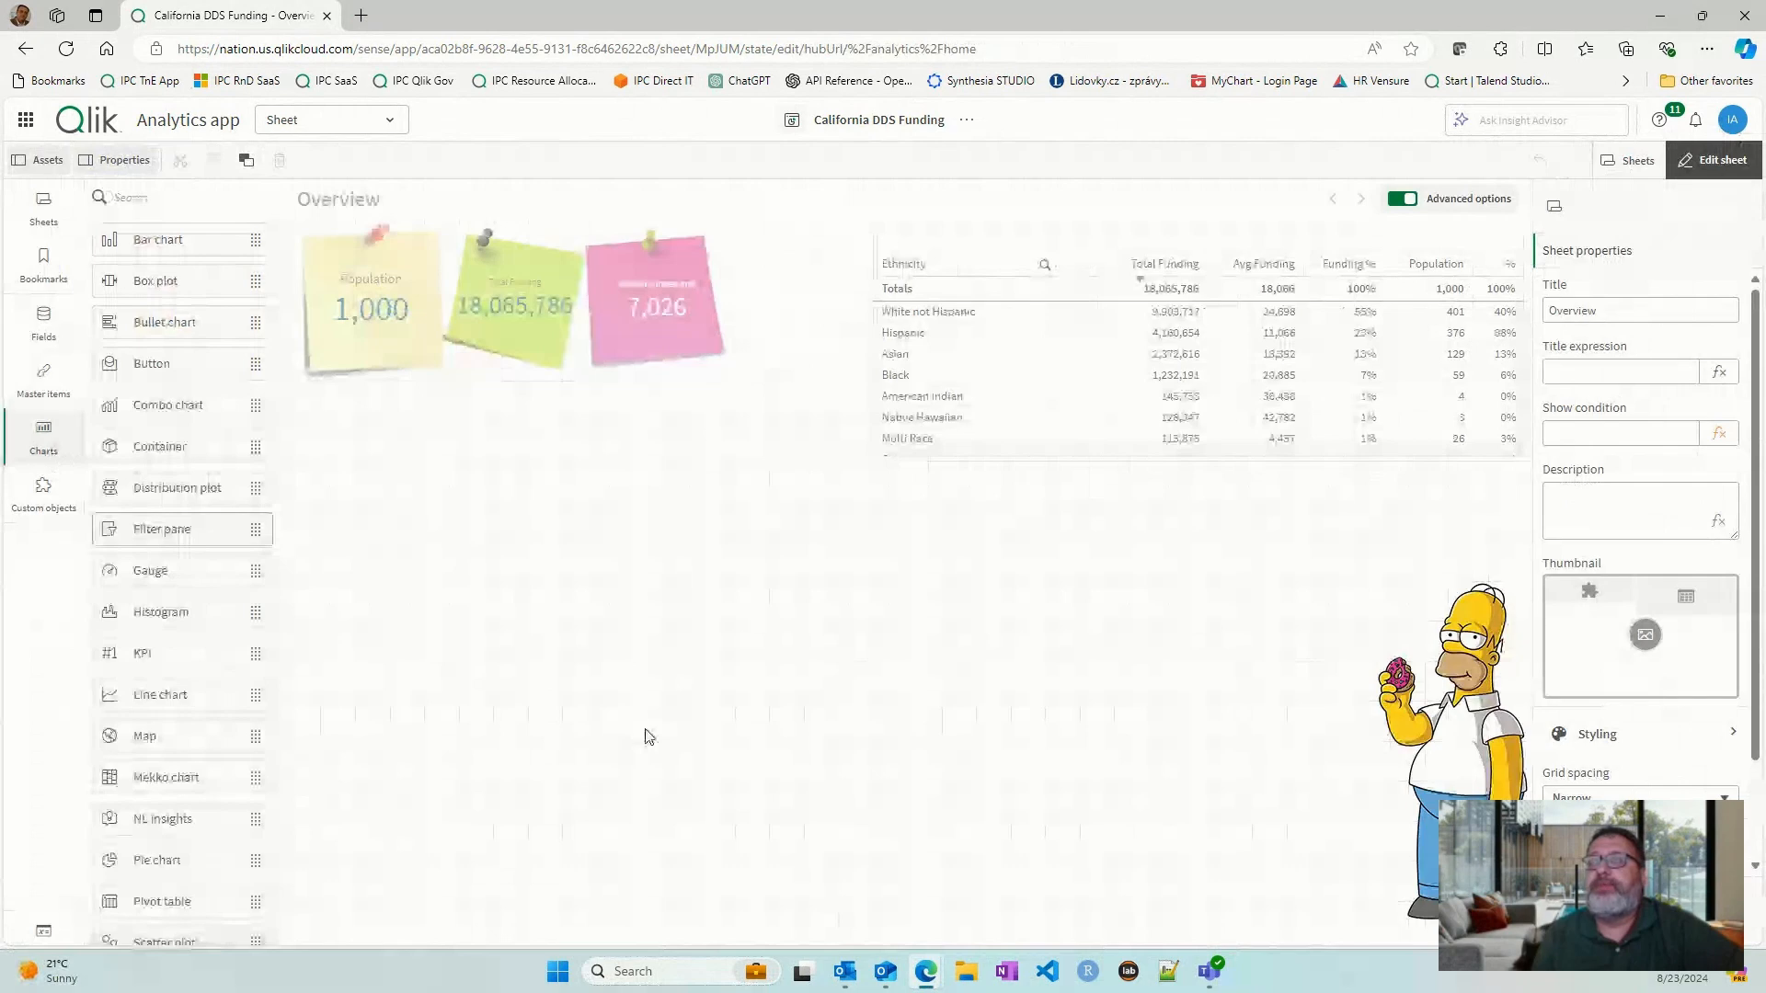
{"action": "left_click", "coordinate": [1087, 416]}
{"action": "right_click", "coordinate": [1087, 416]}
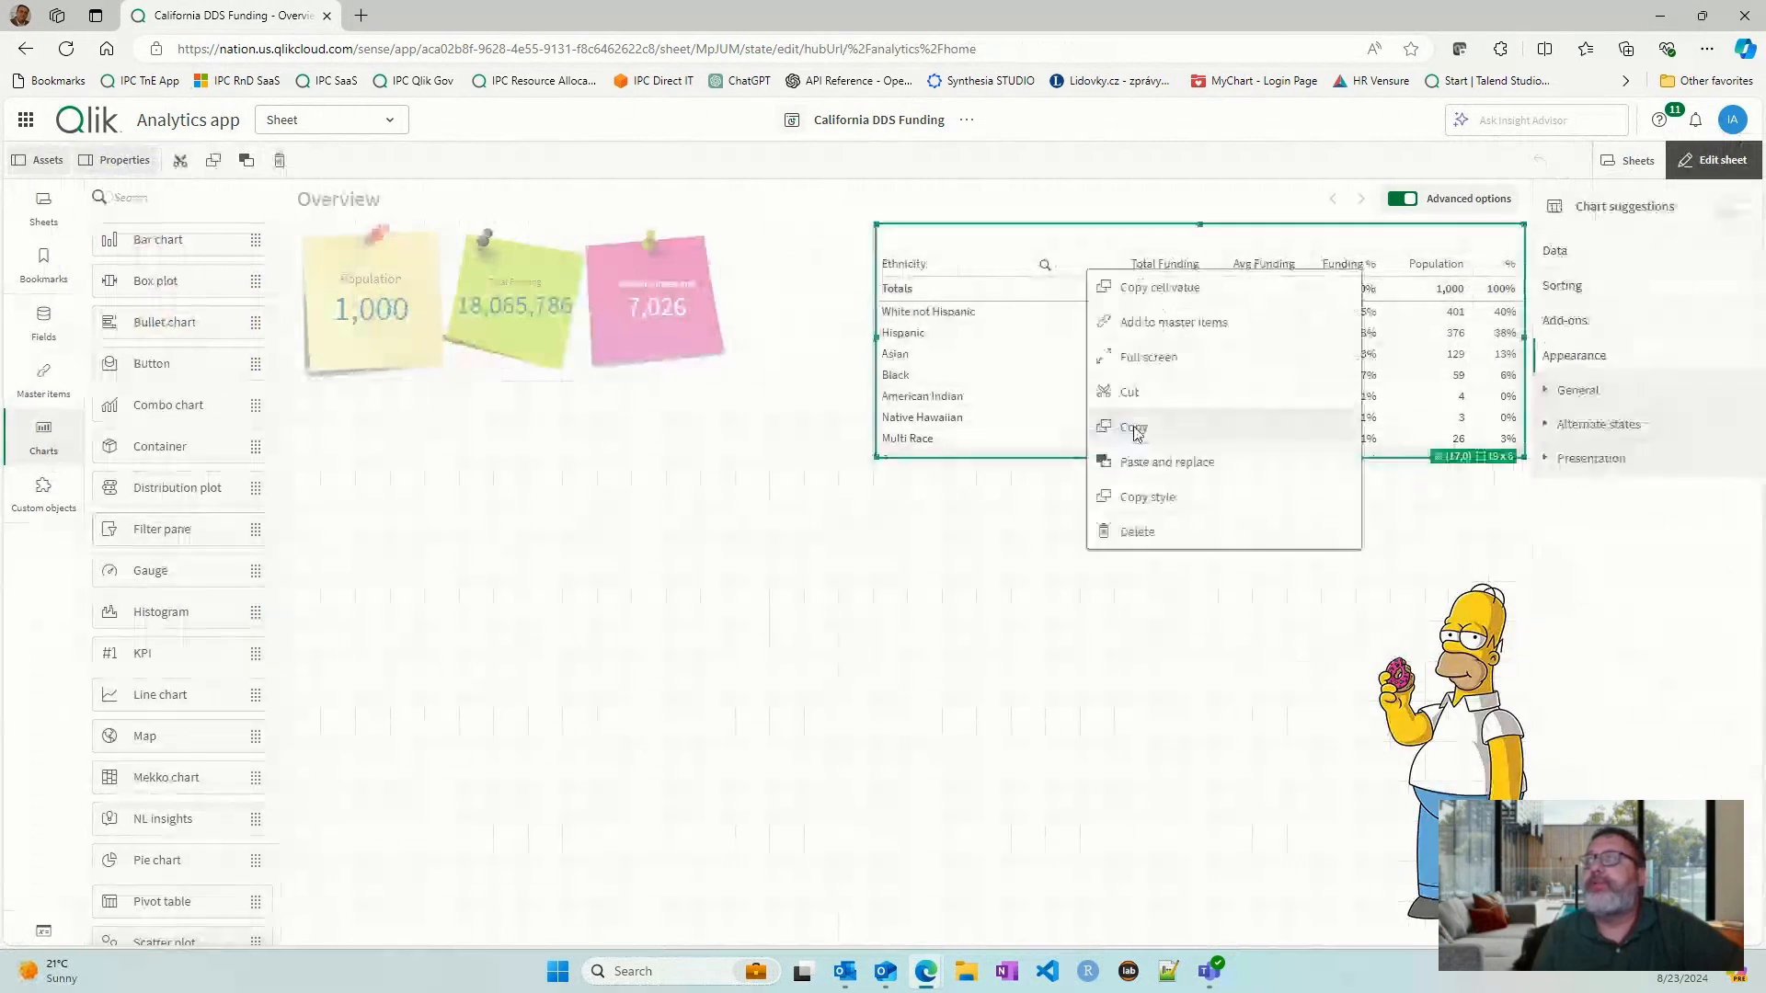
{"action": "left_click", "coordinate": [1135, 429]}
{"action": "right_click", "coordinate": [641, 498]}
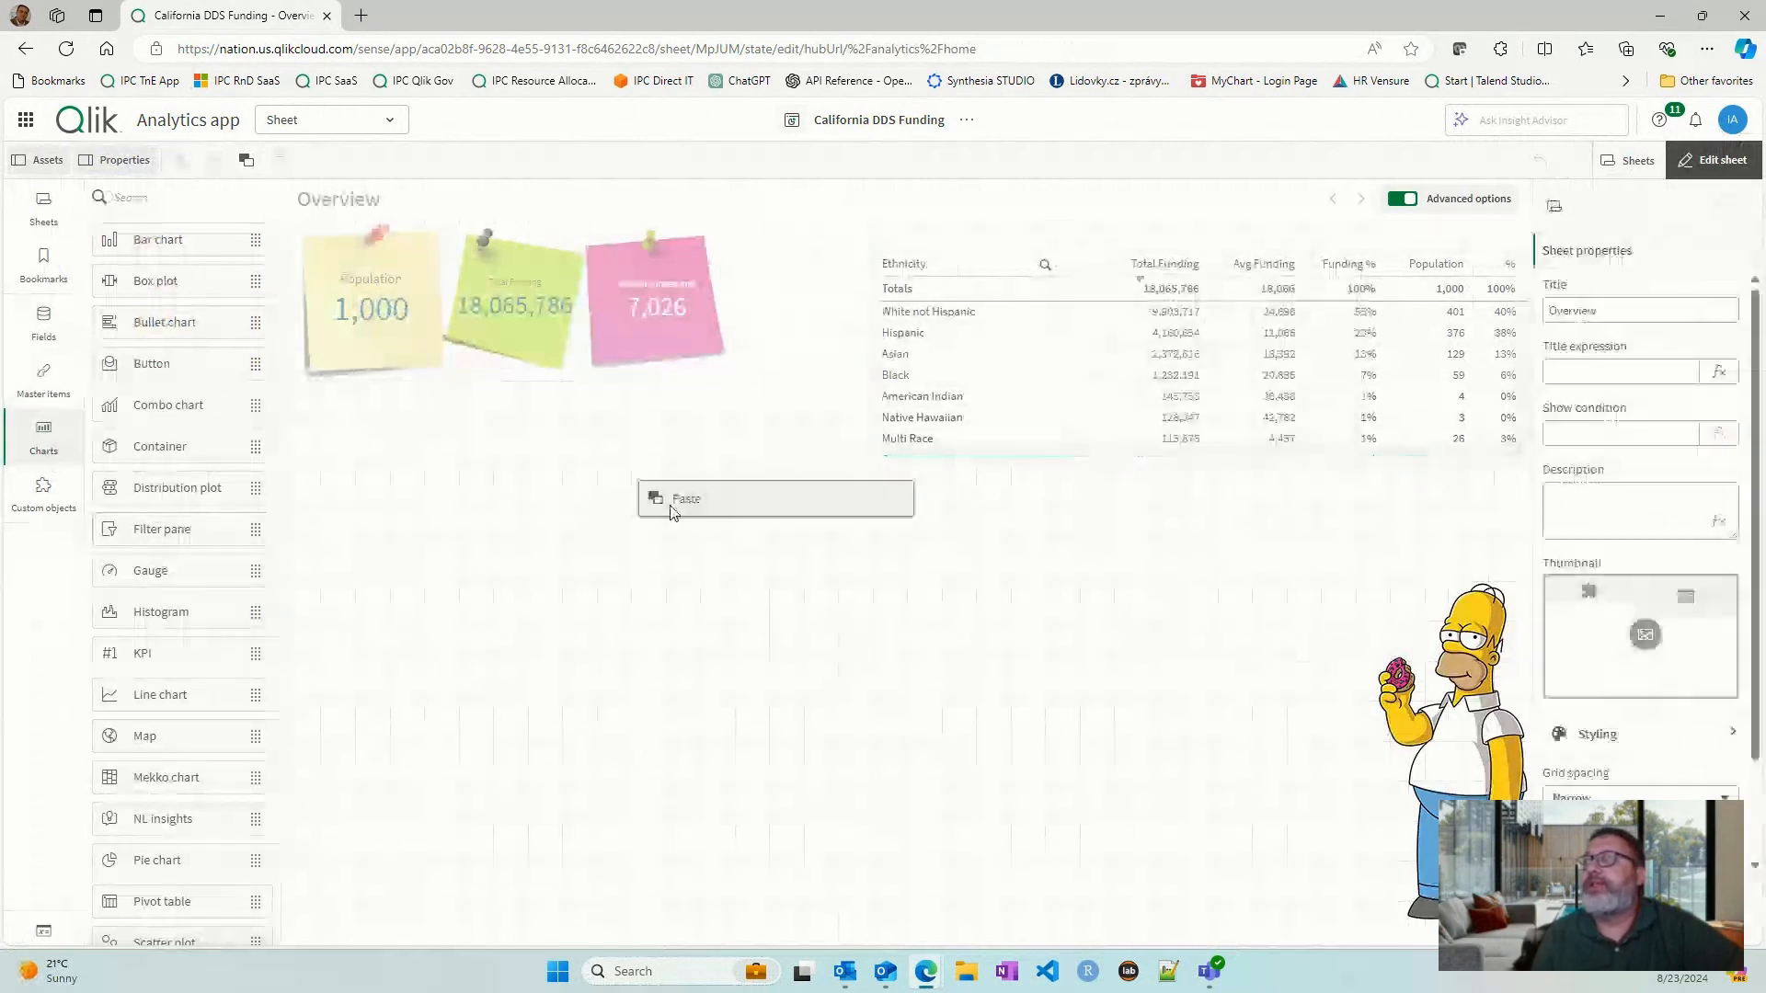
{"action": "left_click", "coordinate": [671, 504]}
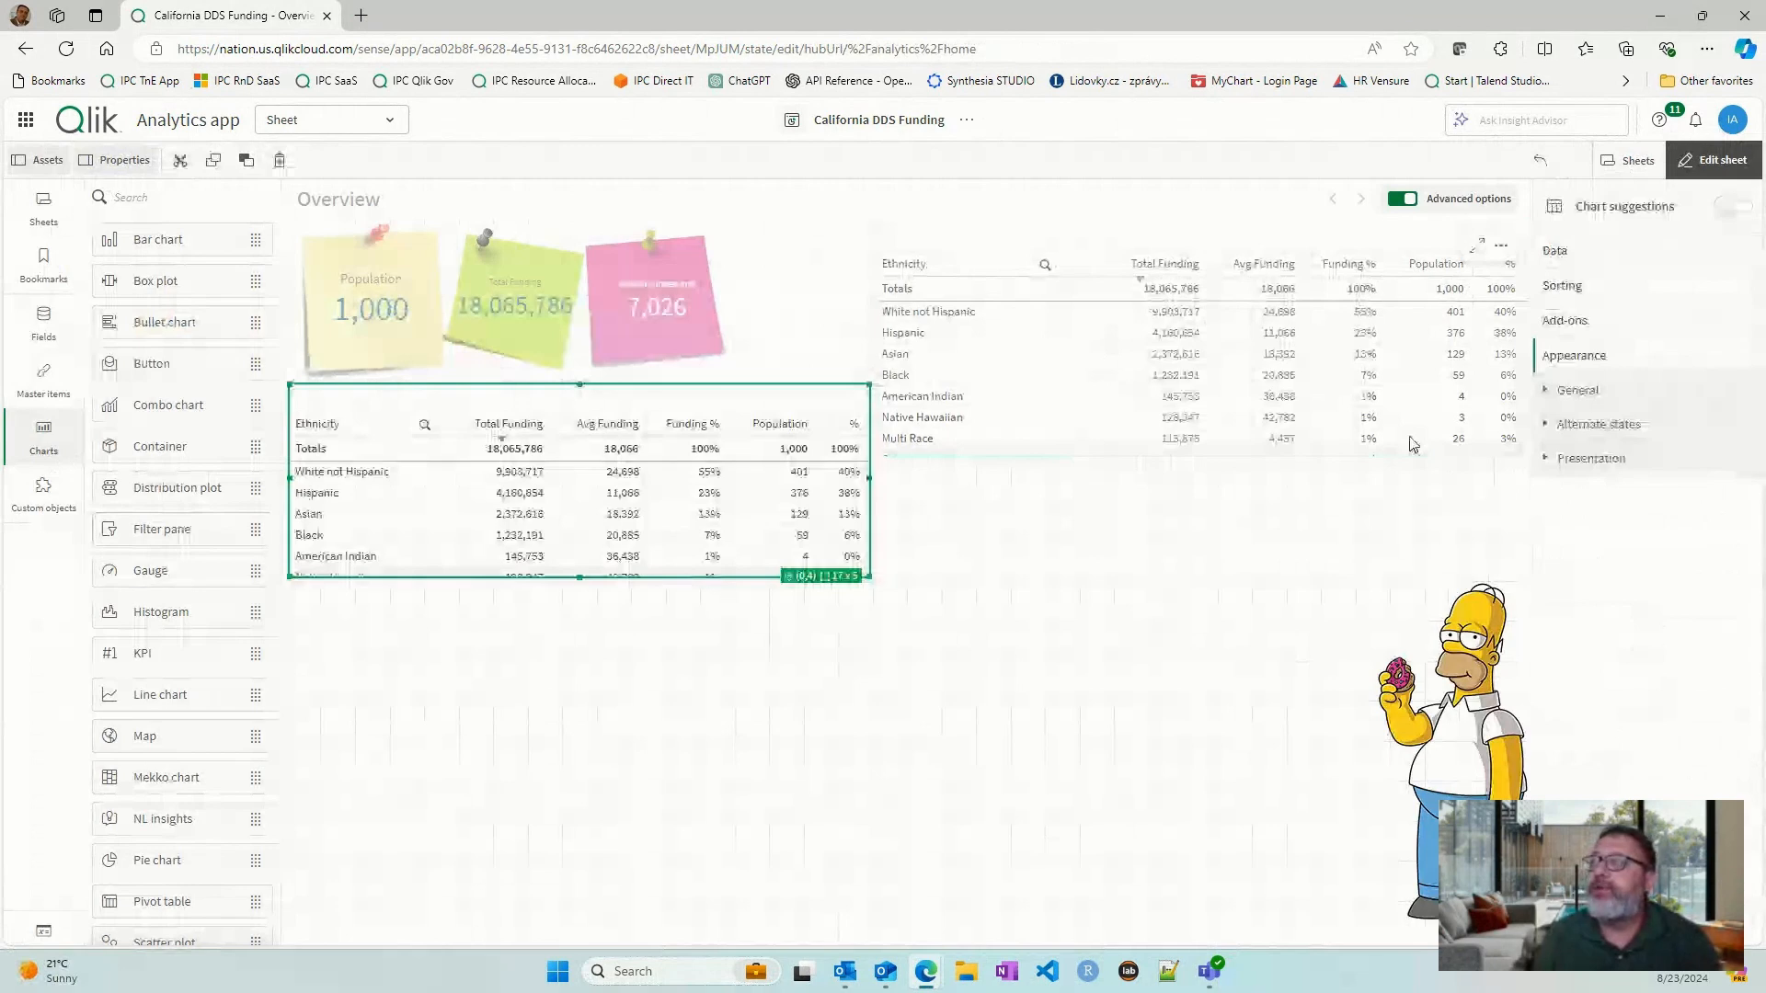
- Replace the Ethnicity dimension in the copied table with Gender and make it the first column
{"action": "left_click", "coordinate": [1557, 252]}
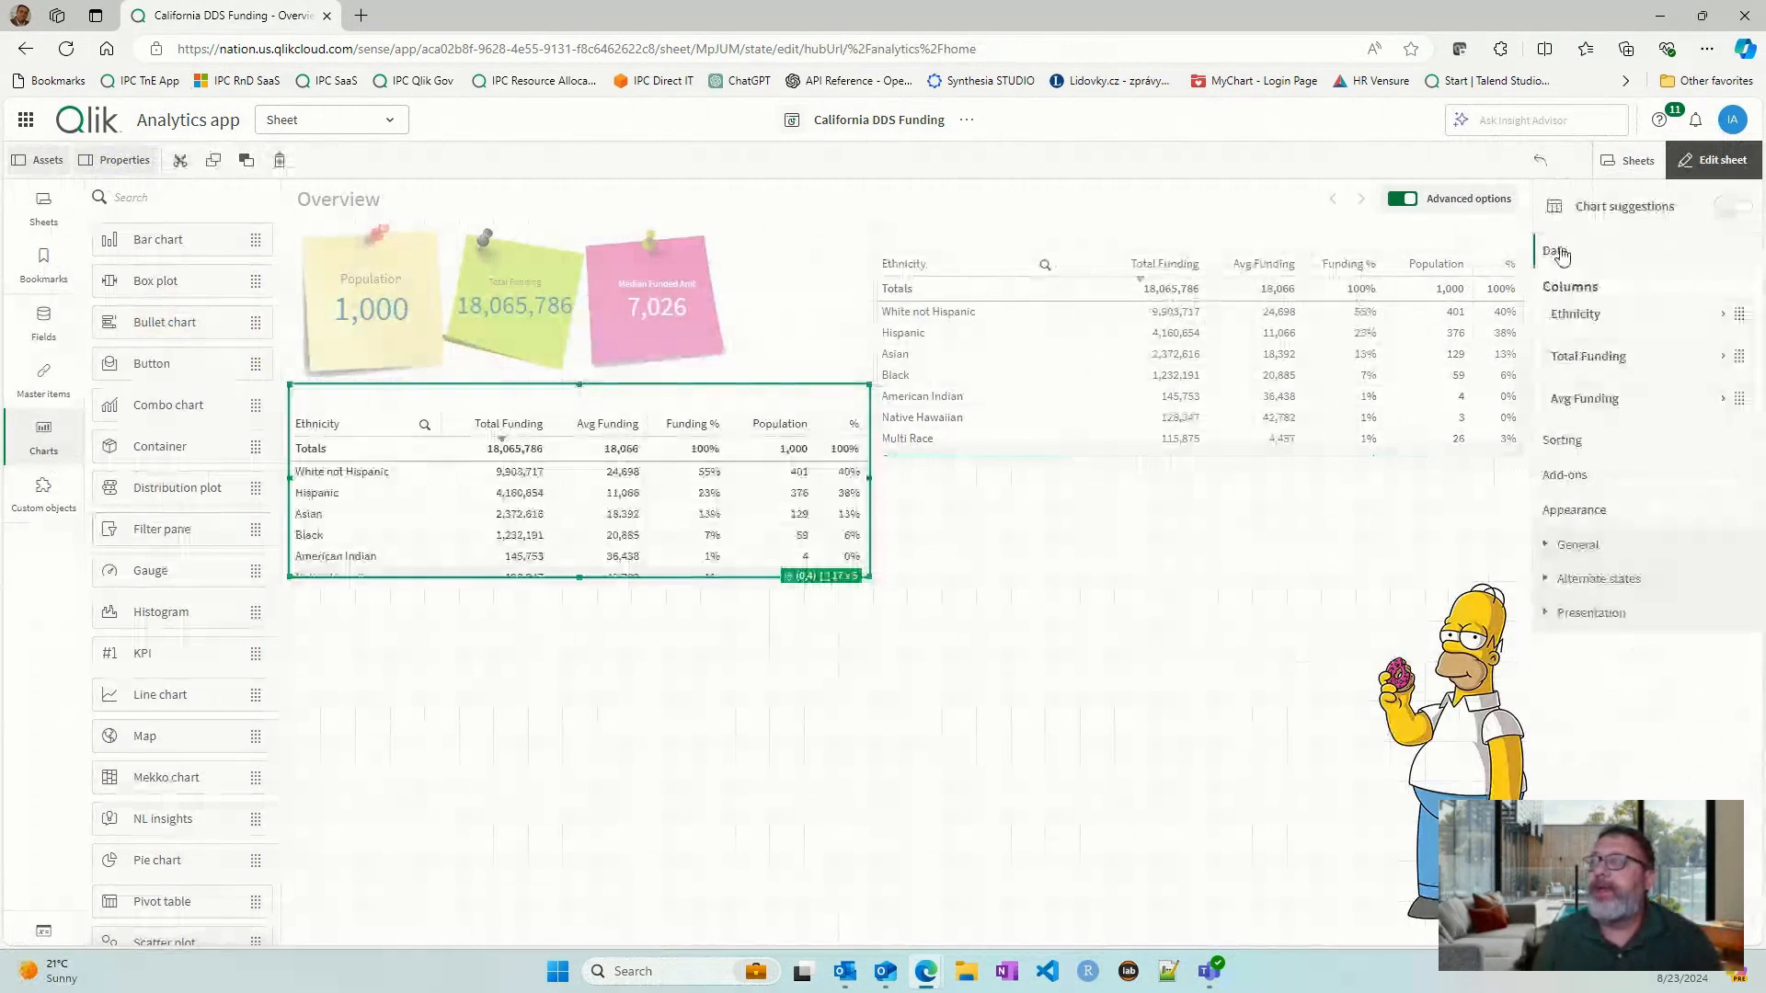
{"action": "right_click", "coordinate": [1589, 318]}
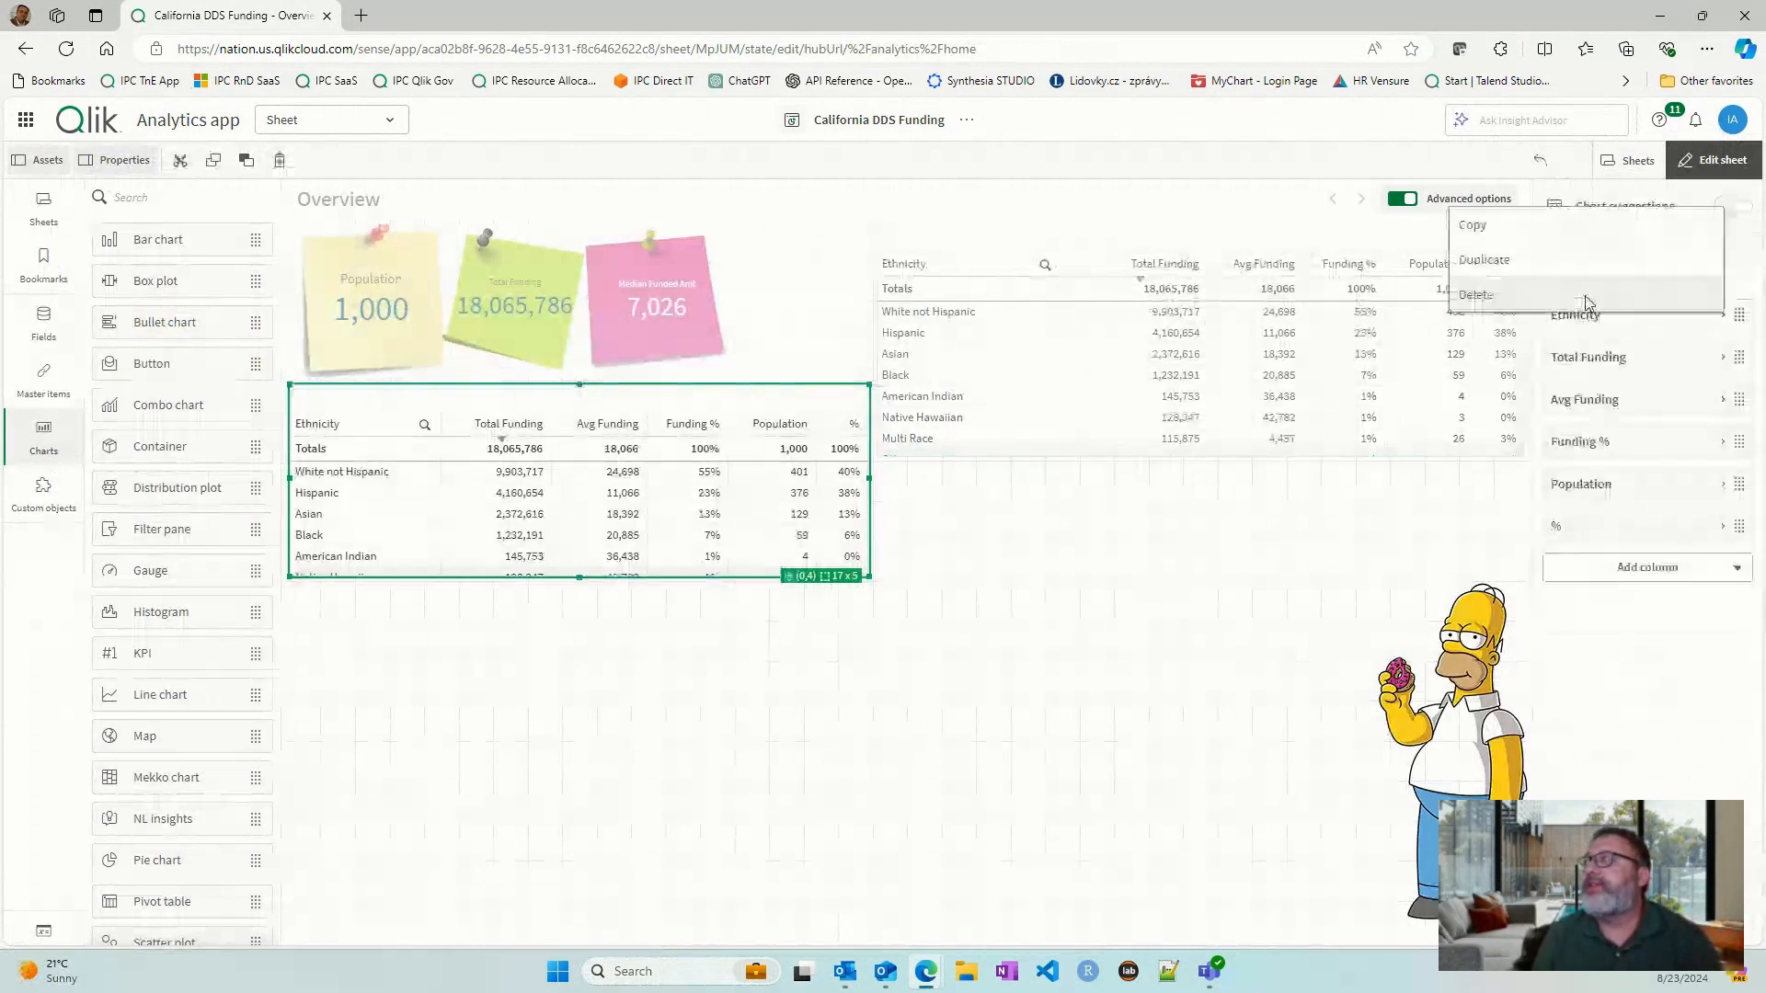
{"action": "left_click", "coordinate": [1588, 302]}
{"action": "left_click", "coordinate": [1690, 526]}
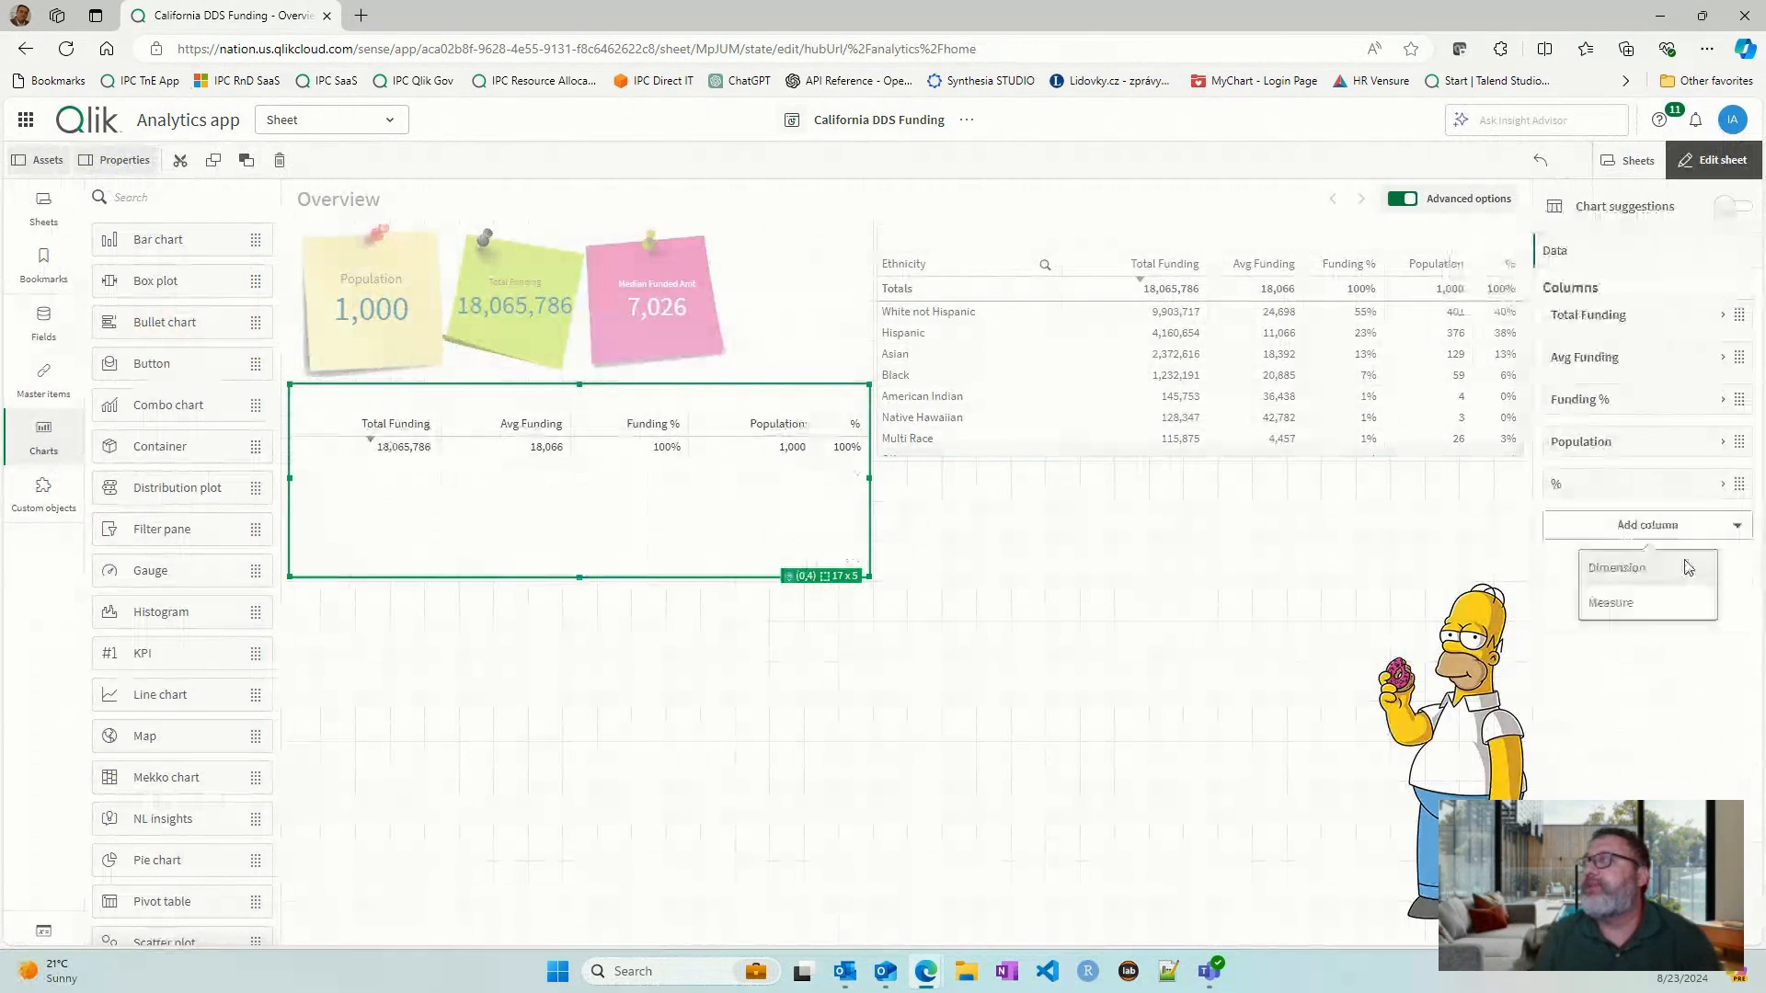
{"action": "left_click", "coordinate": [1688, 568]}
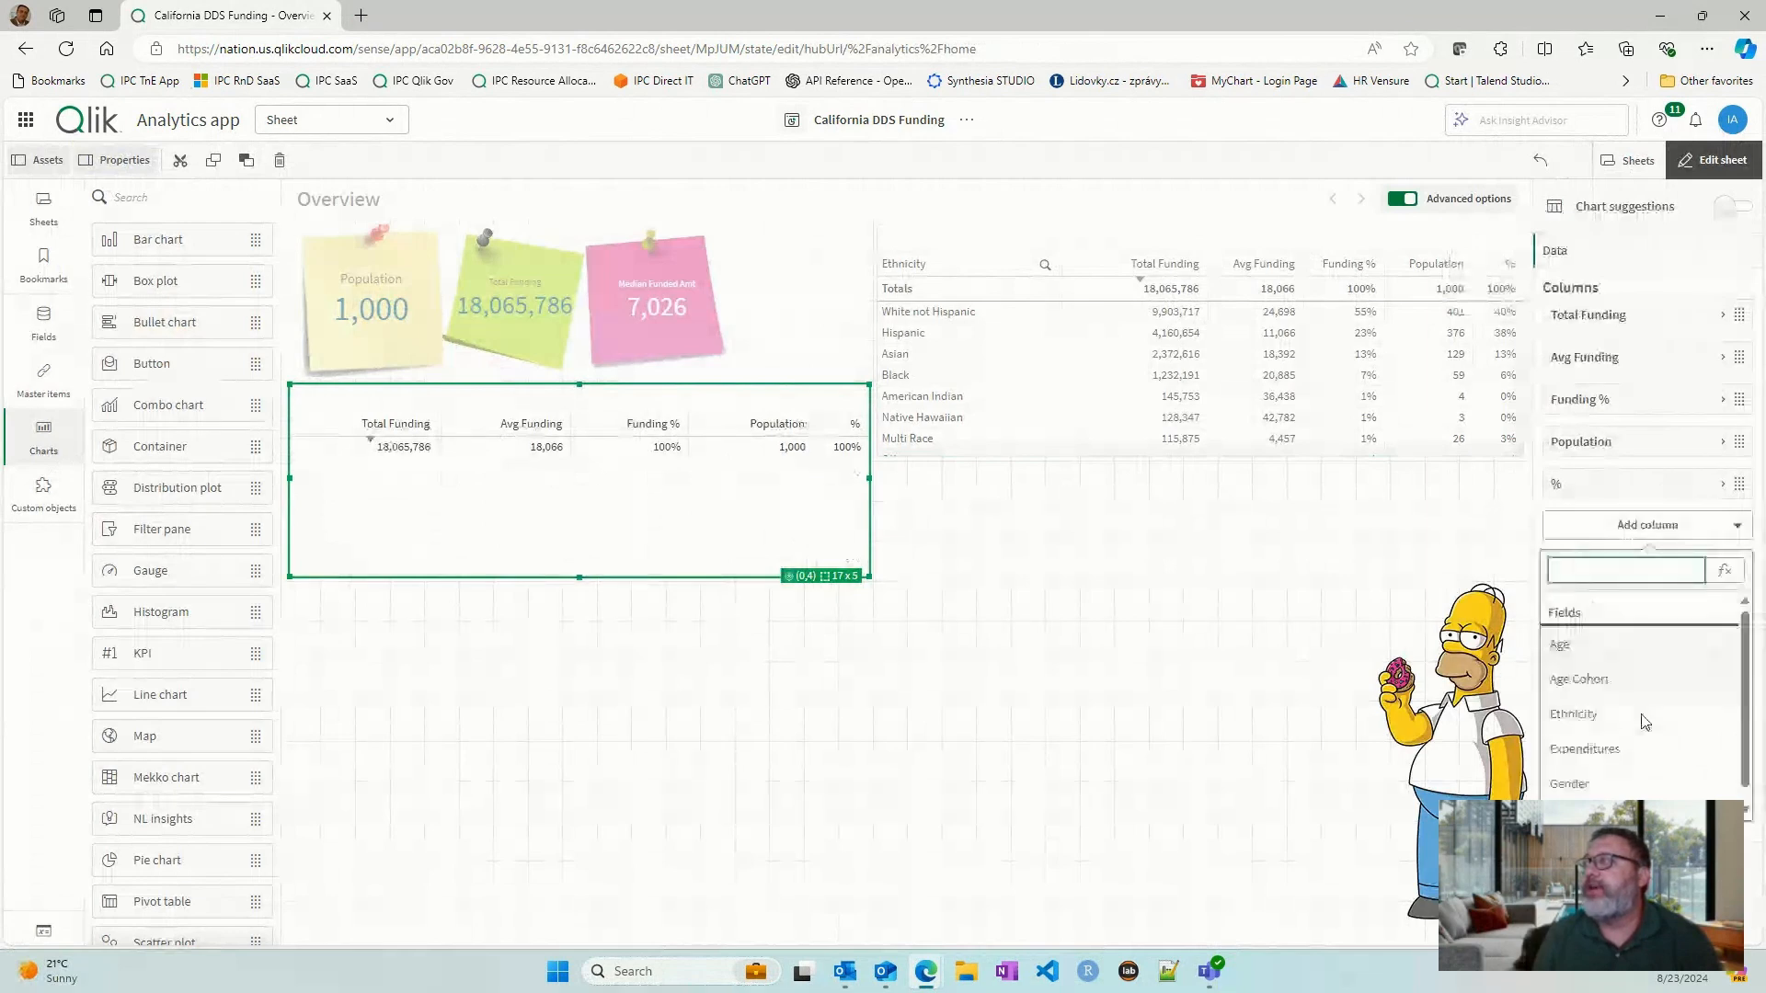
{"action": "left_click", "coordinate": [1646, 723]}
{"action": "left_click_drag", "start_coordinate": [1655, 517], "coordinate": [1640, 316]}
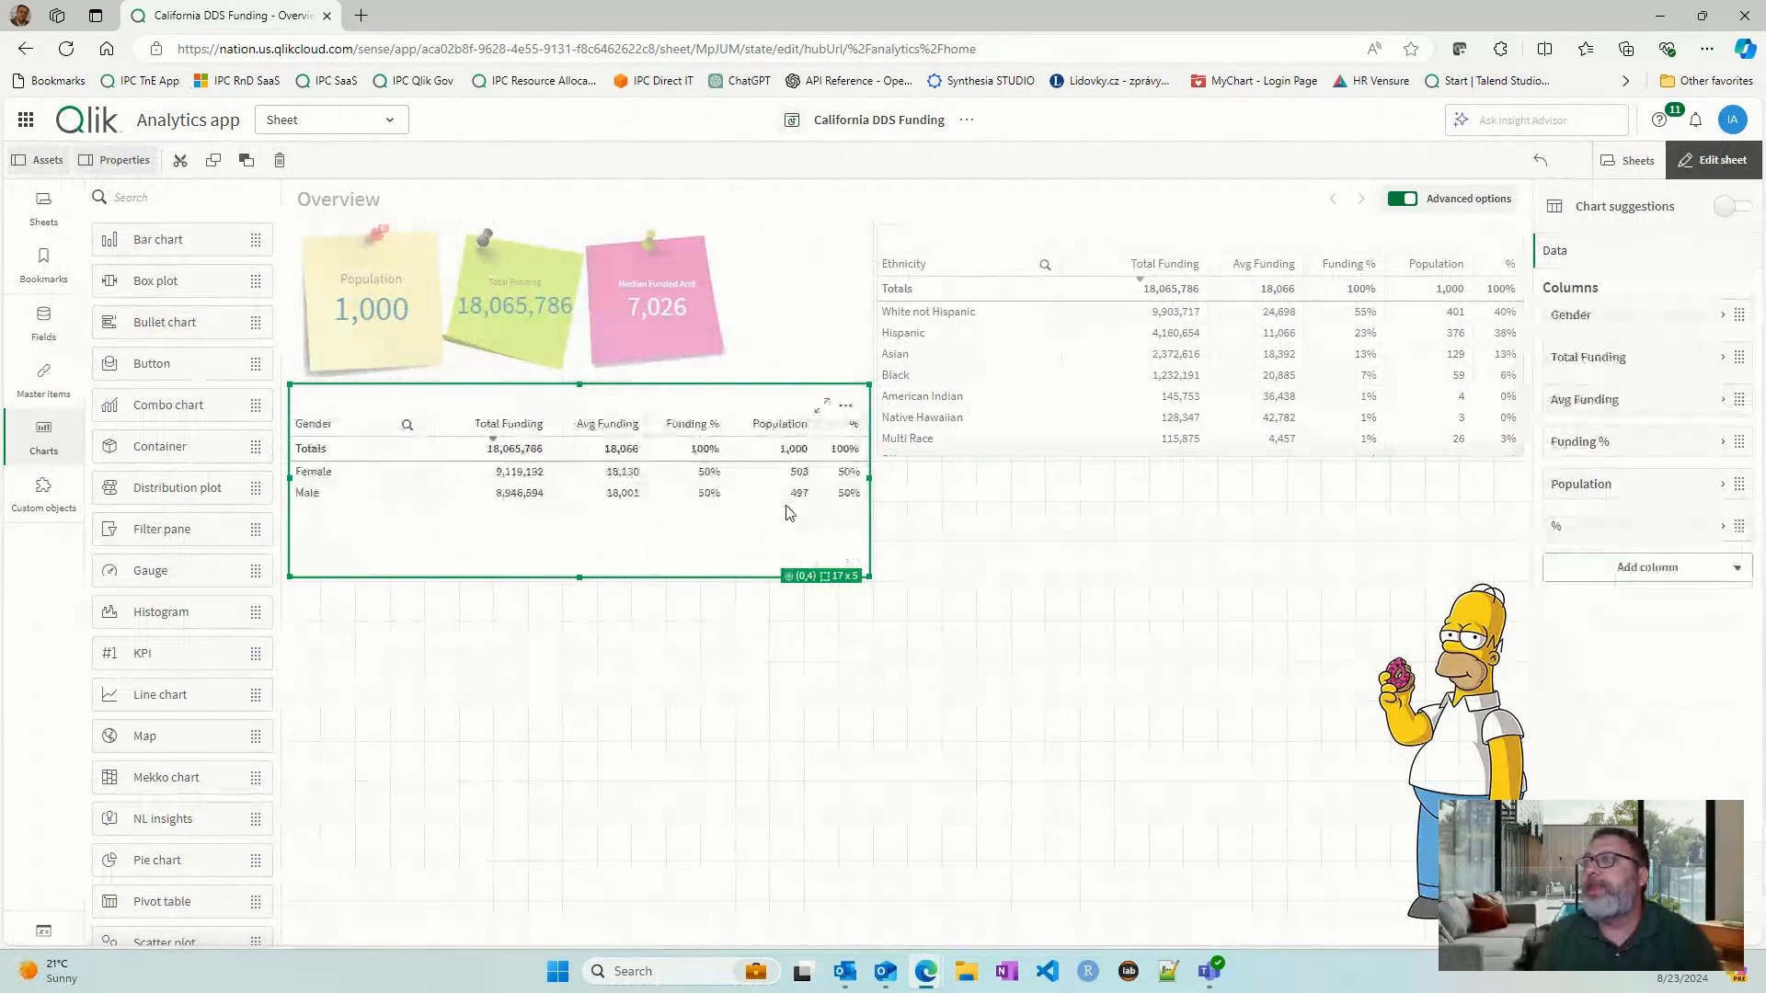
- Delete the Gender table from the sheet and undo the deletion
{"action": "left_click_drag", "start_coordinate": [795, 439], "coordinate": [793, 440]}
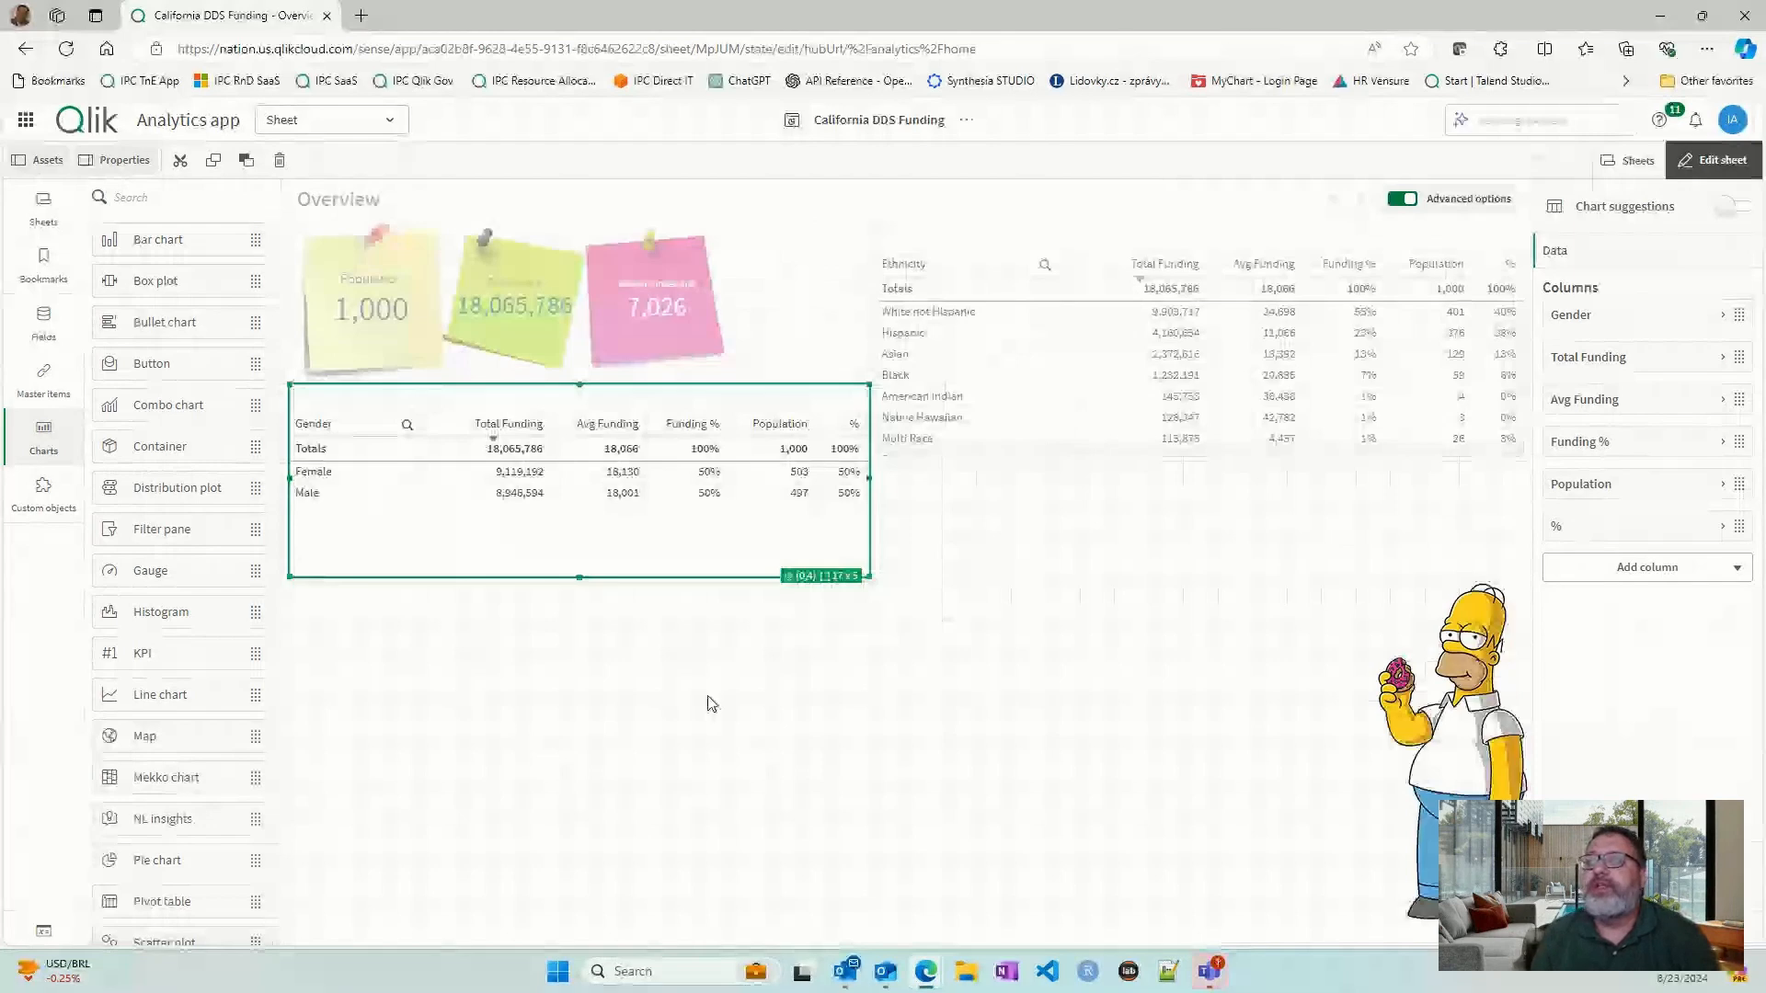
{"action": "right_click", "coordinate": [674, 450]}
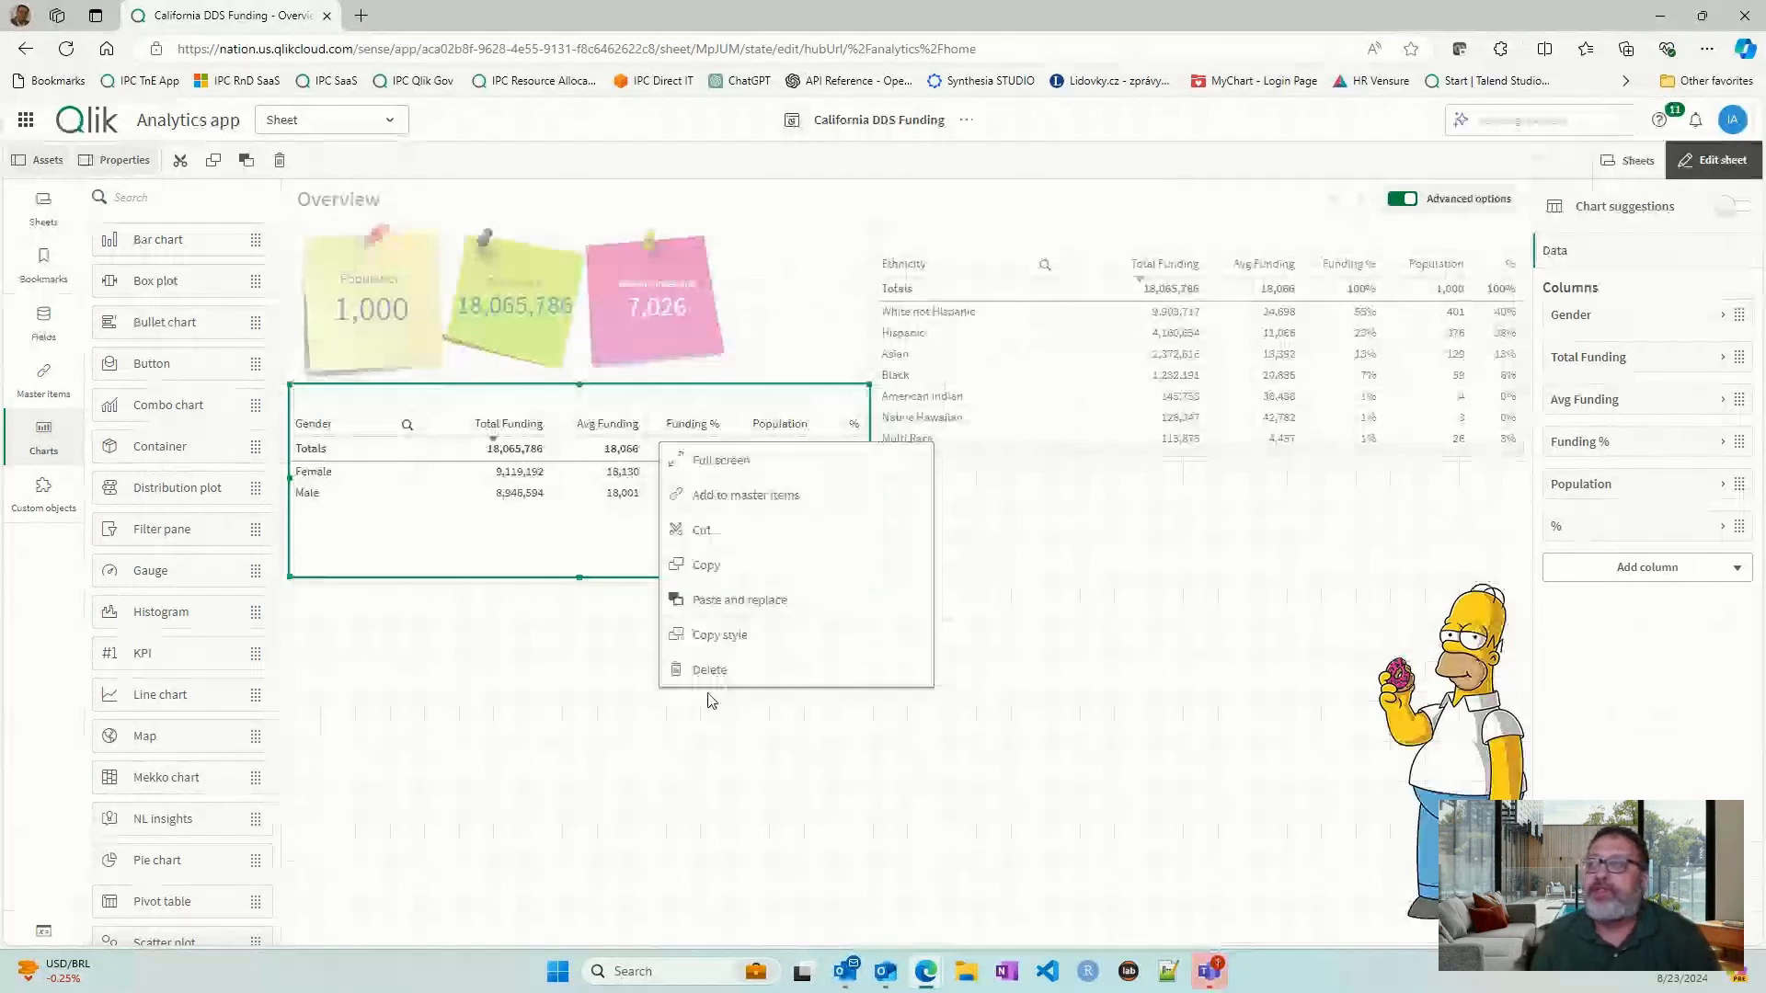
{"action": "left_click", "coordinate": [710, 671]}
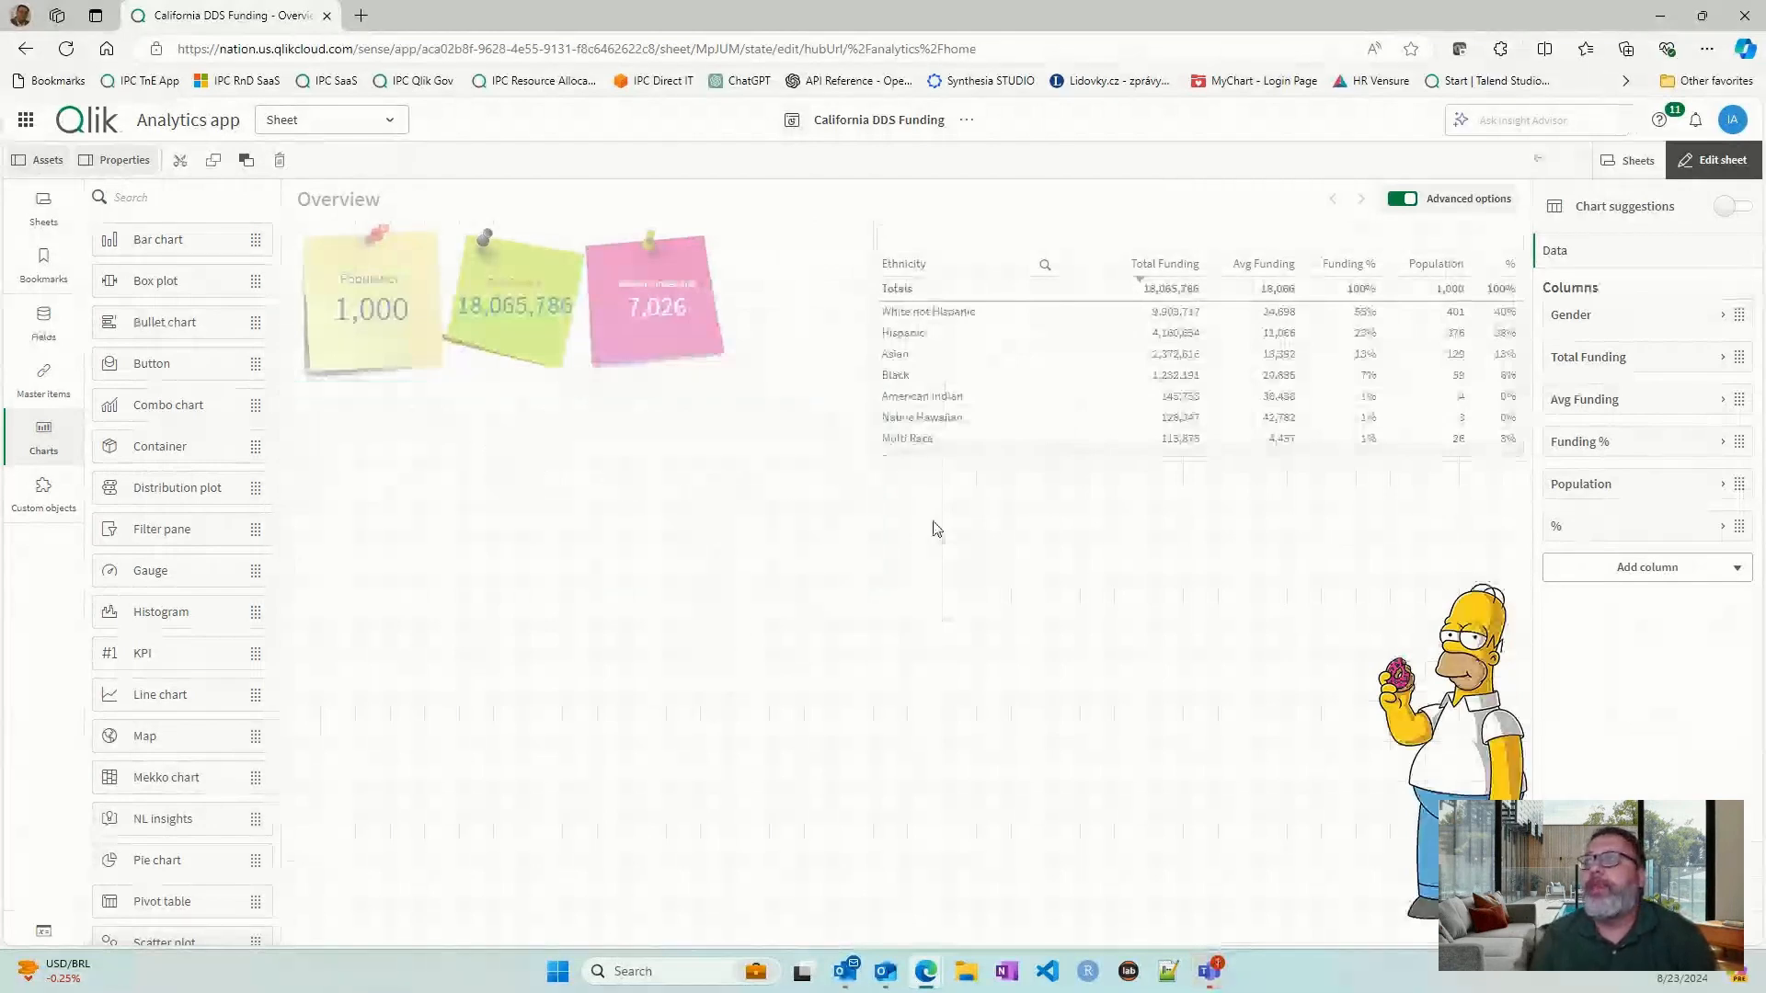
{"action": "key", "text": "ctrl+z"}
{"action": "right_click", "coordinate": [600, 530]}
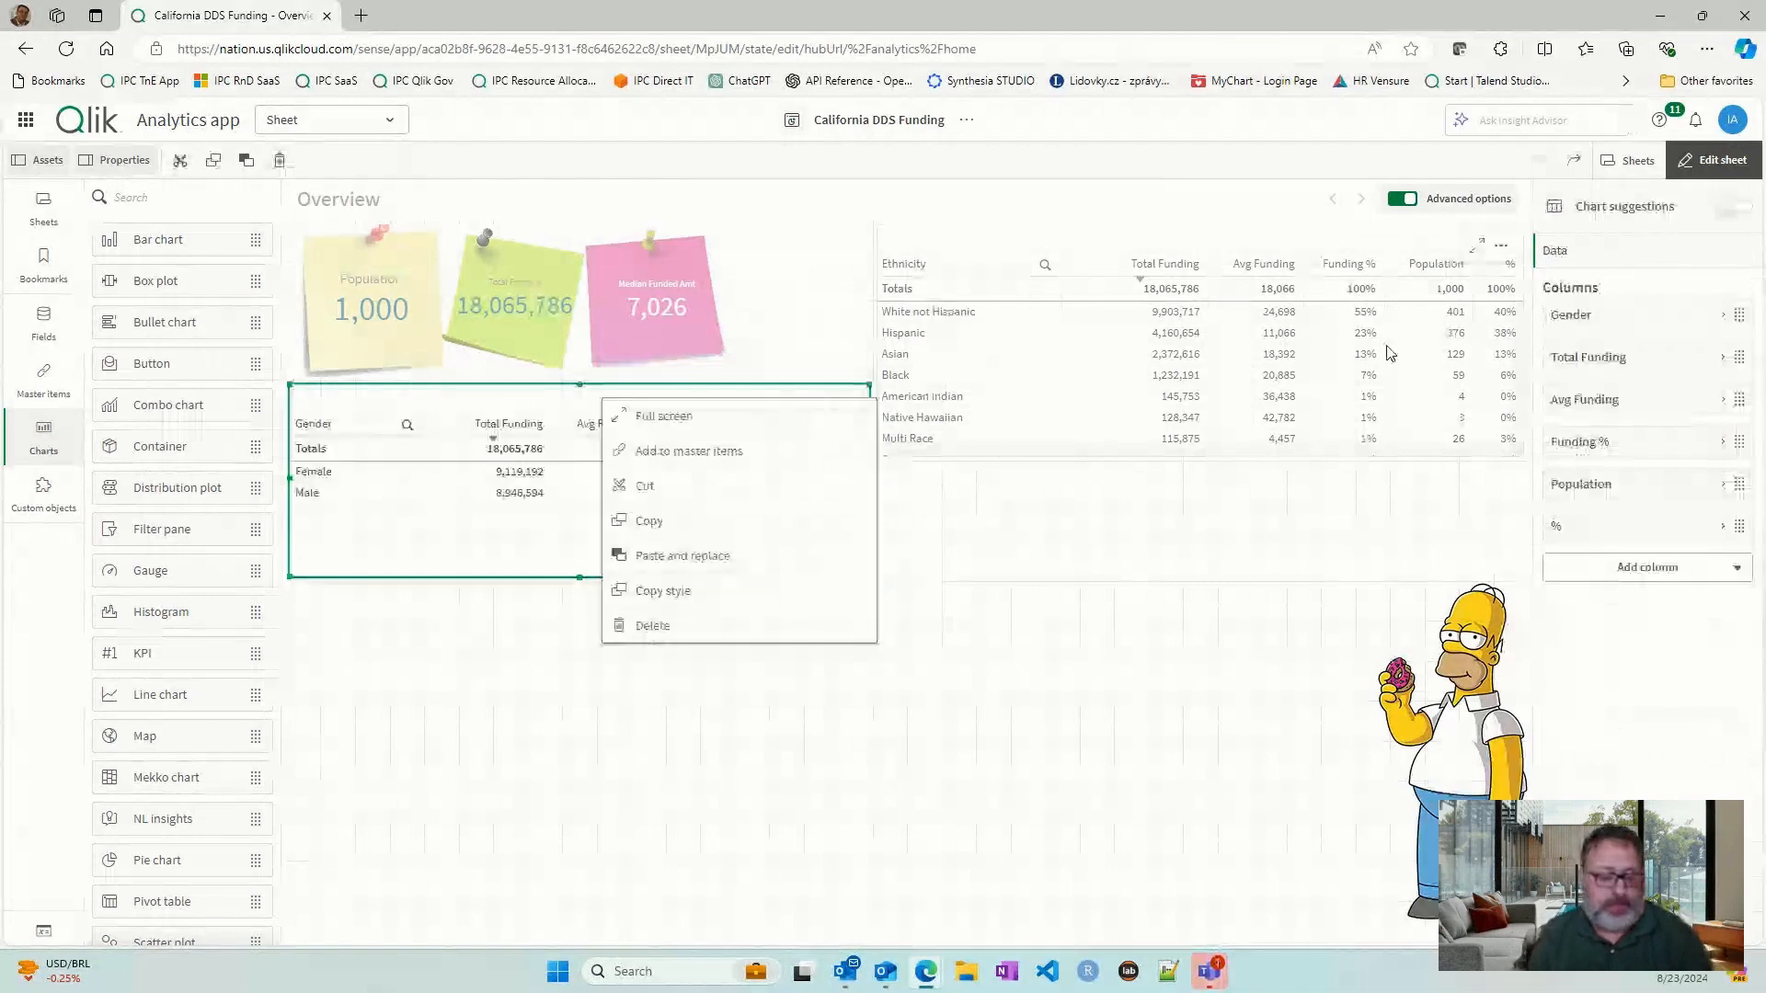
- Replace the Gender dimension in the copied table with Age Cohort and make it the first column
{"action": "left_click", "coordinate": [1560, 327]}
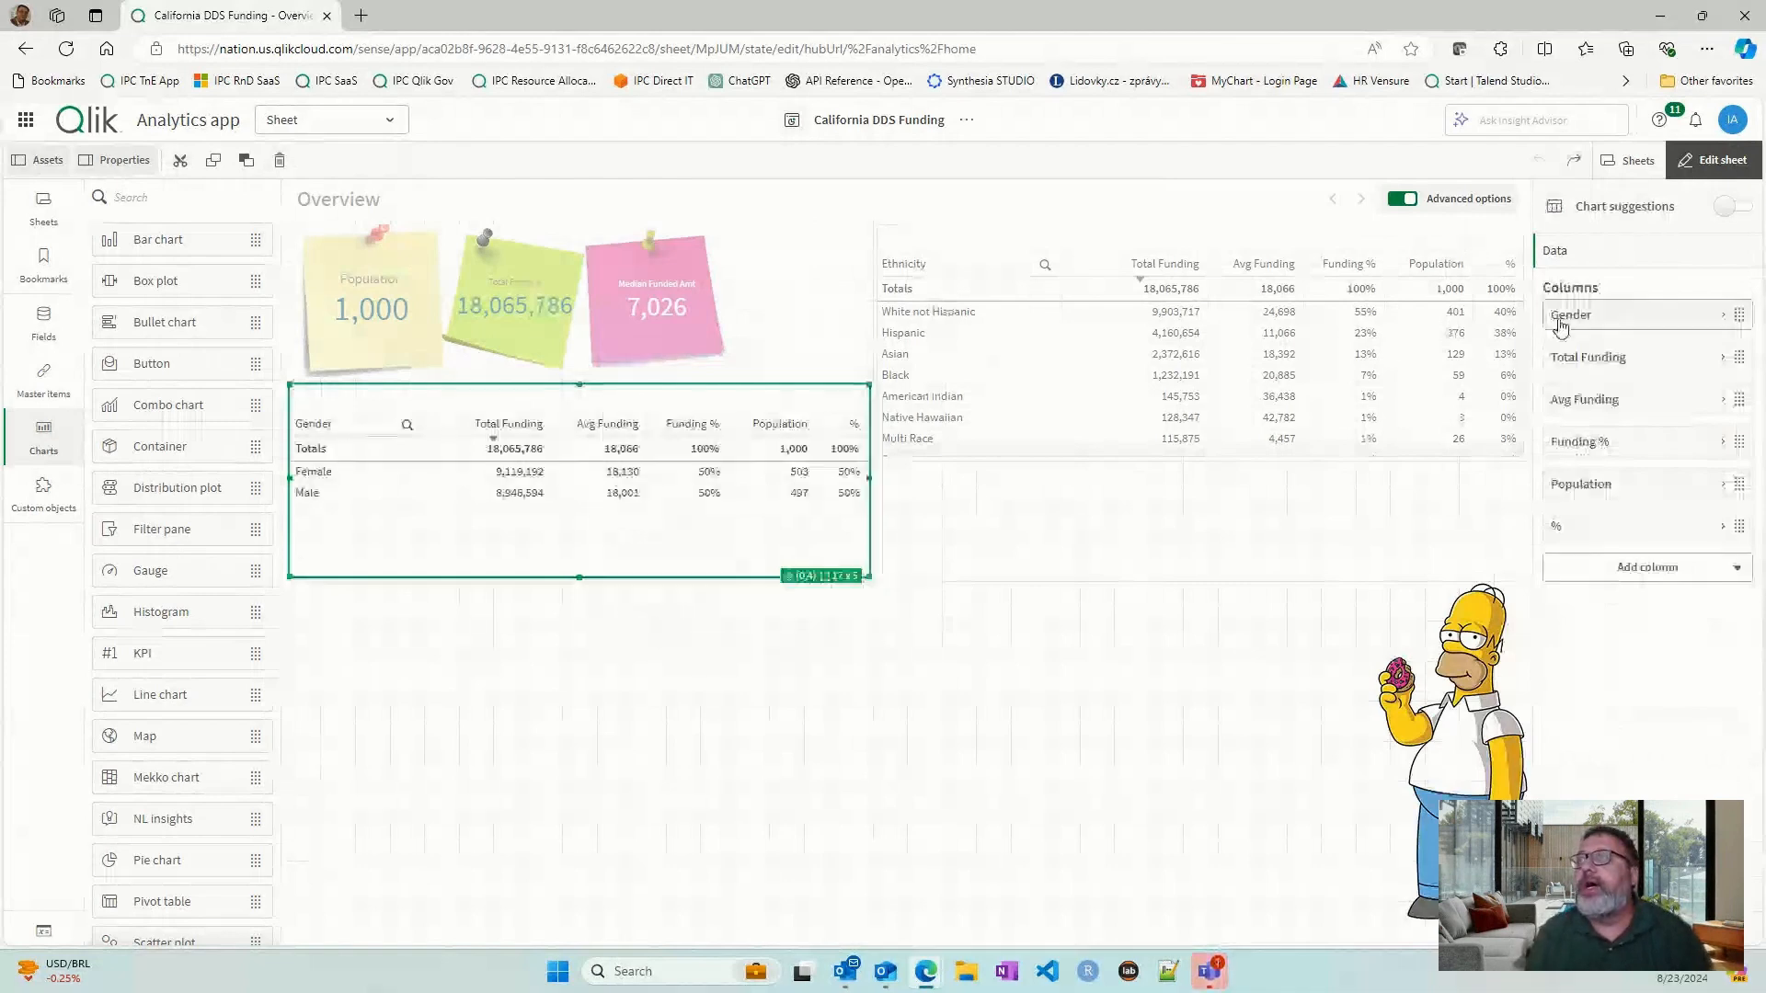
{"action": "key", "text": "Delete"}
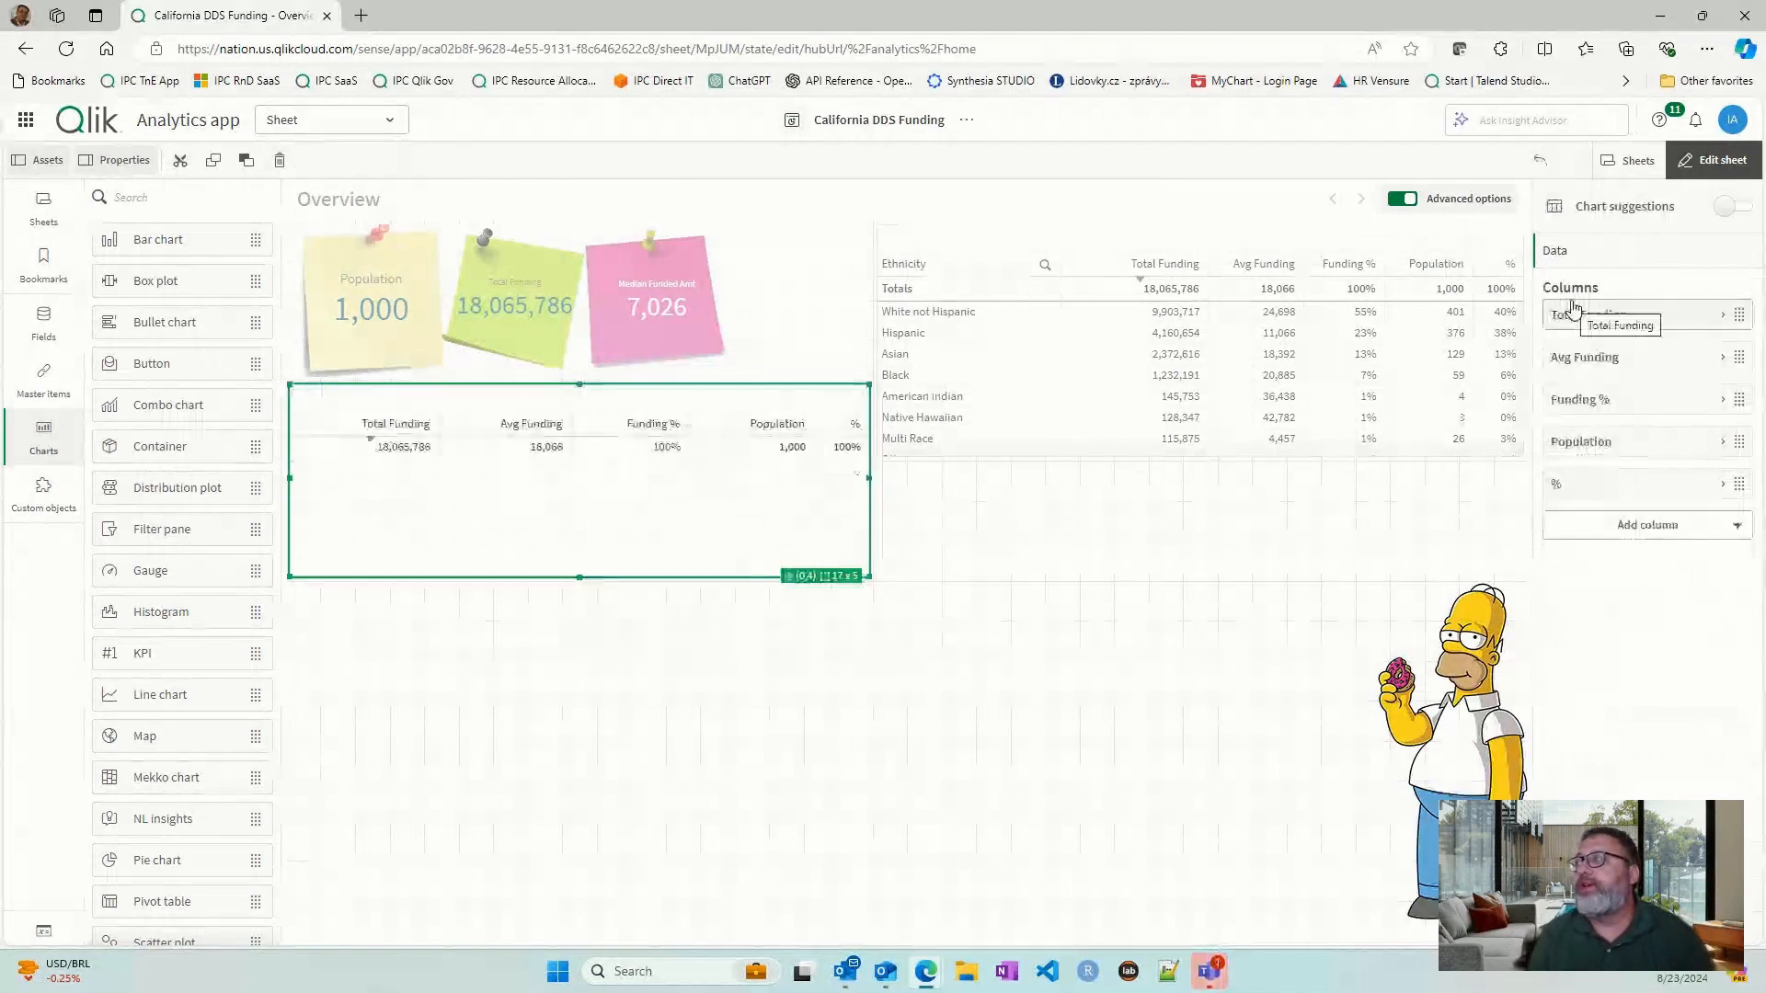
{"action": "left_click", "coordinate": [1649, 526]}
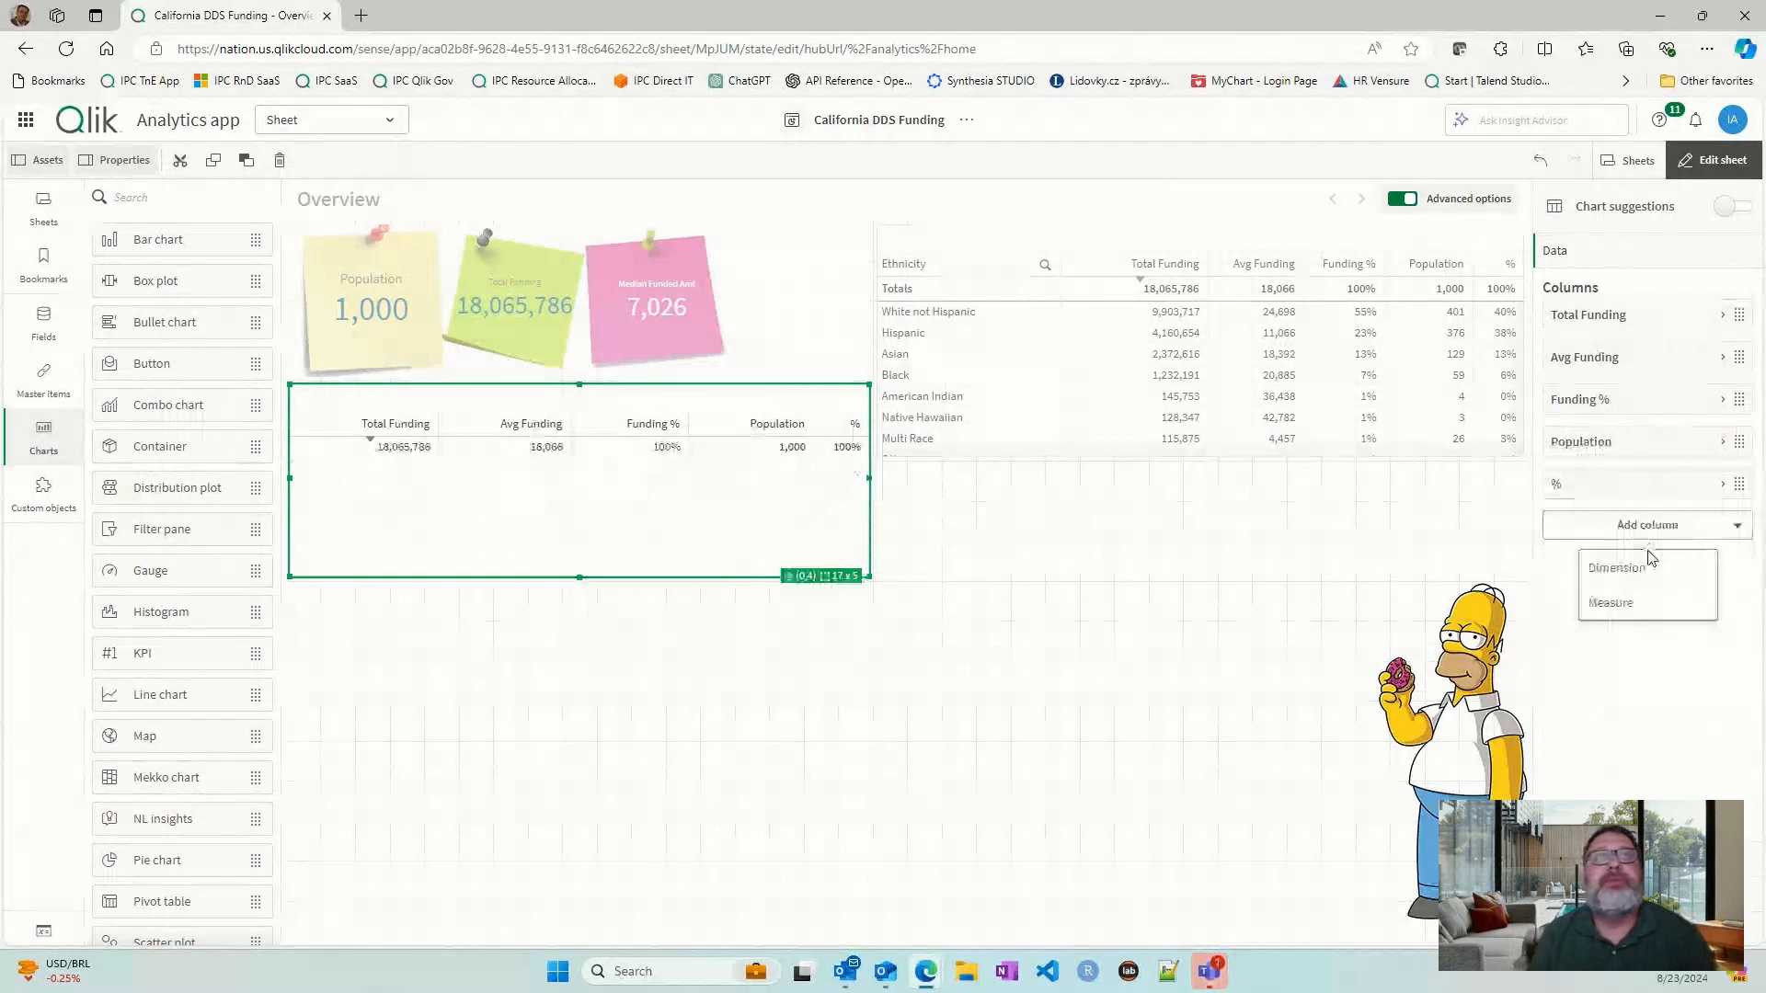
{"action": "left_click", "coordinate": [1651, 565]}
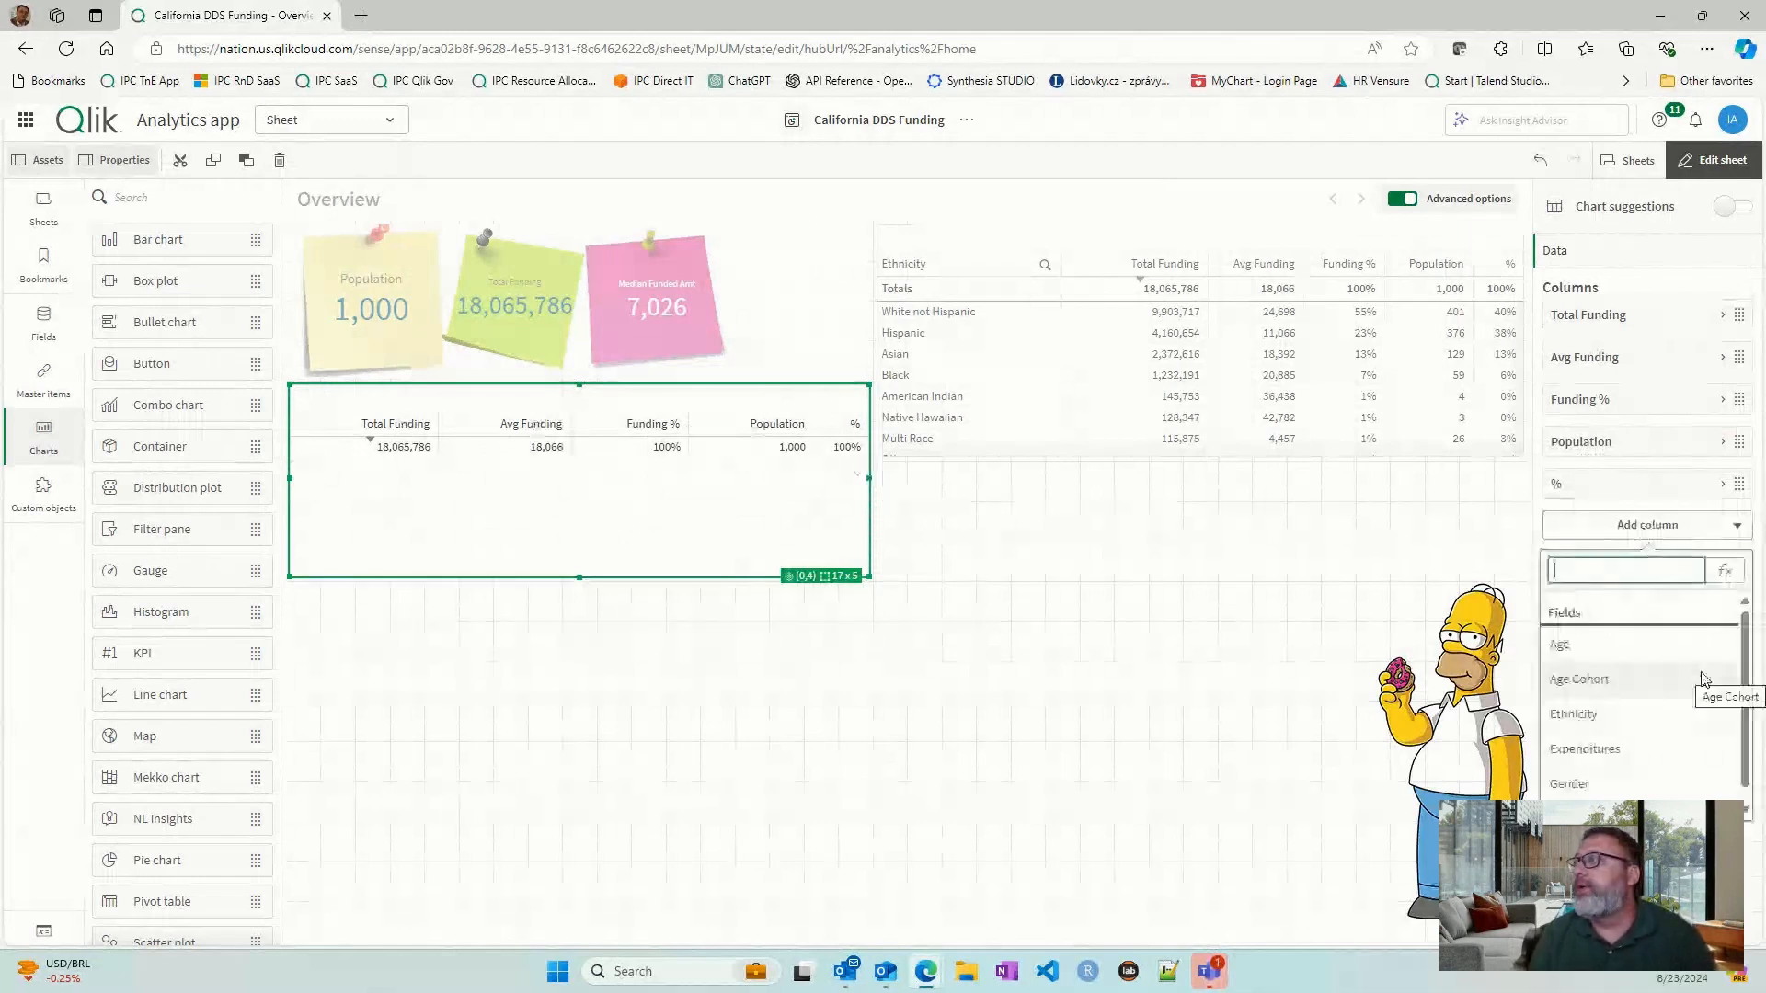
{"action": "left_click", "coordinate": [1702, 678]}
{"action": "left_click_drag", "start_coordinate": [1628, 546], "coordinate": [1639, 329]}
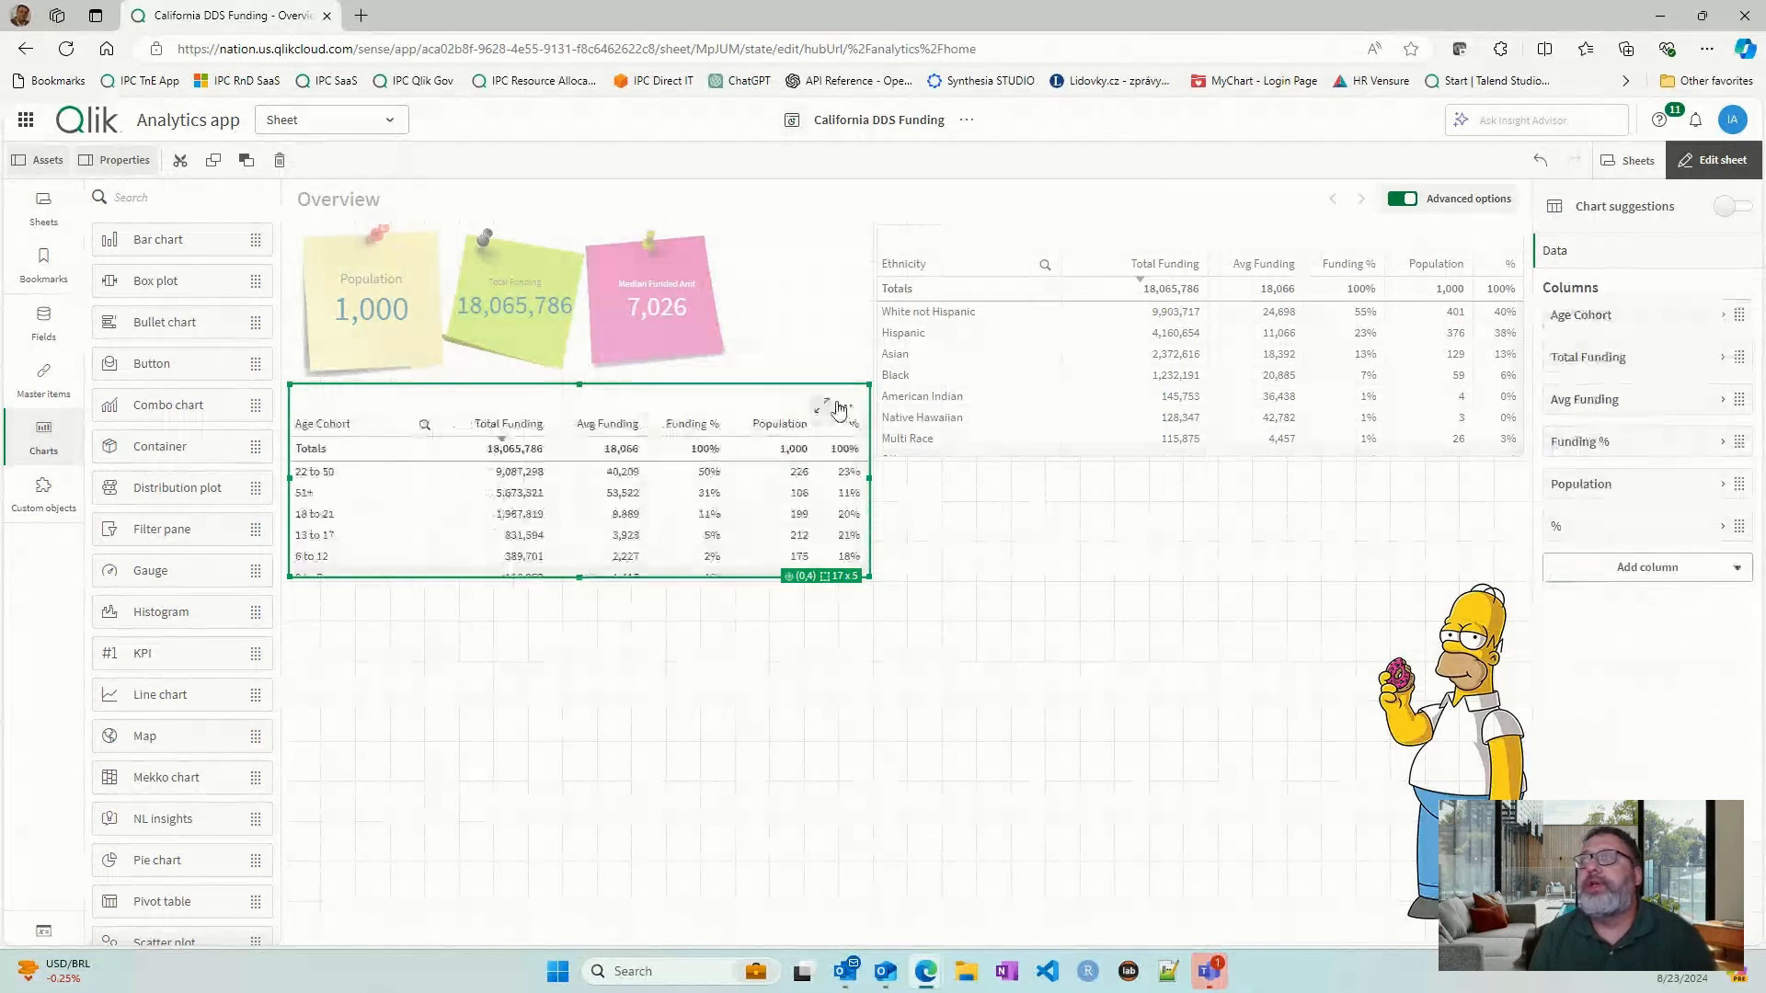
- Examine the Age Cohort table's funding and population breakdown in full screen, returning to the sheet
{"action": "left_click", "coordinate": [838, 408]}
{"action": "left_click", "coordinate": [893, 526]}
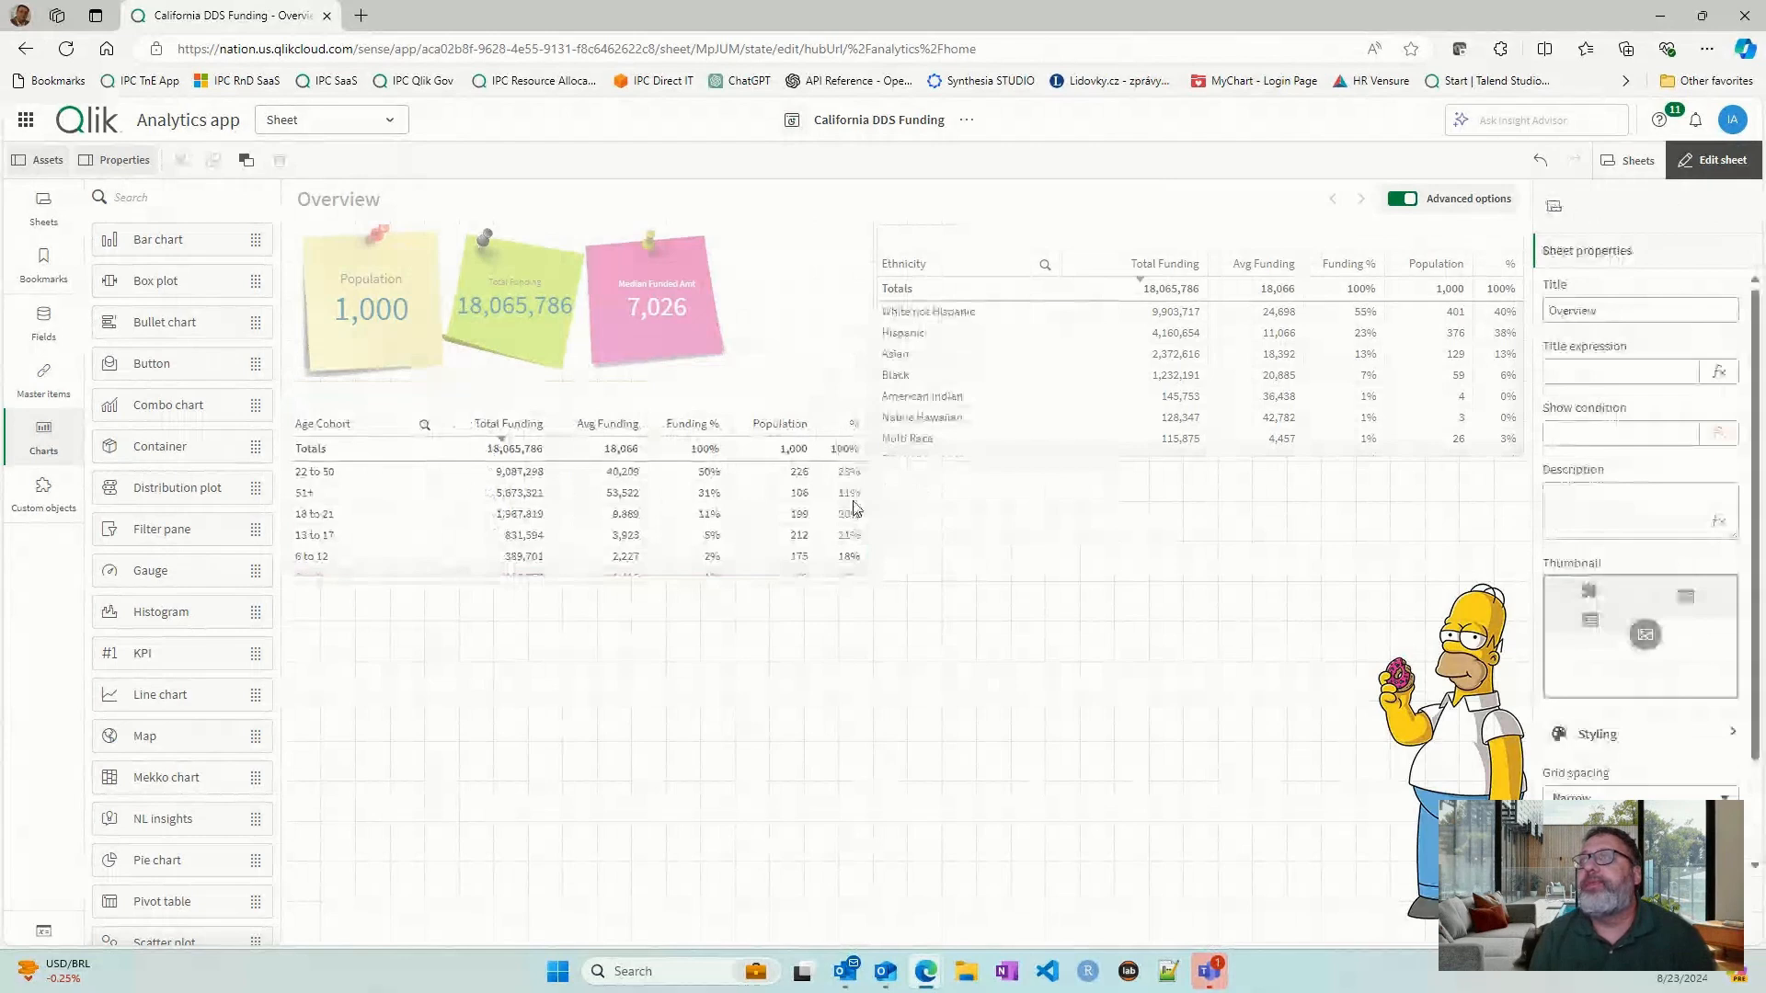
{"action": "left_click", "coordinate": [823, 410]}
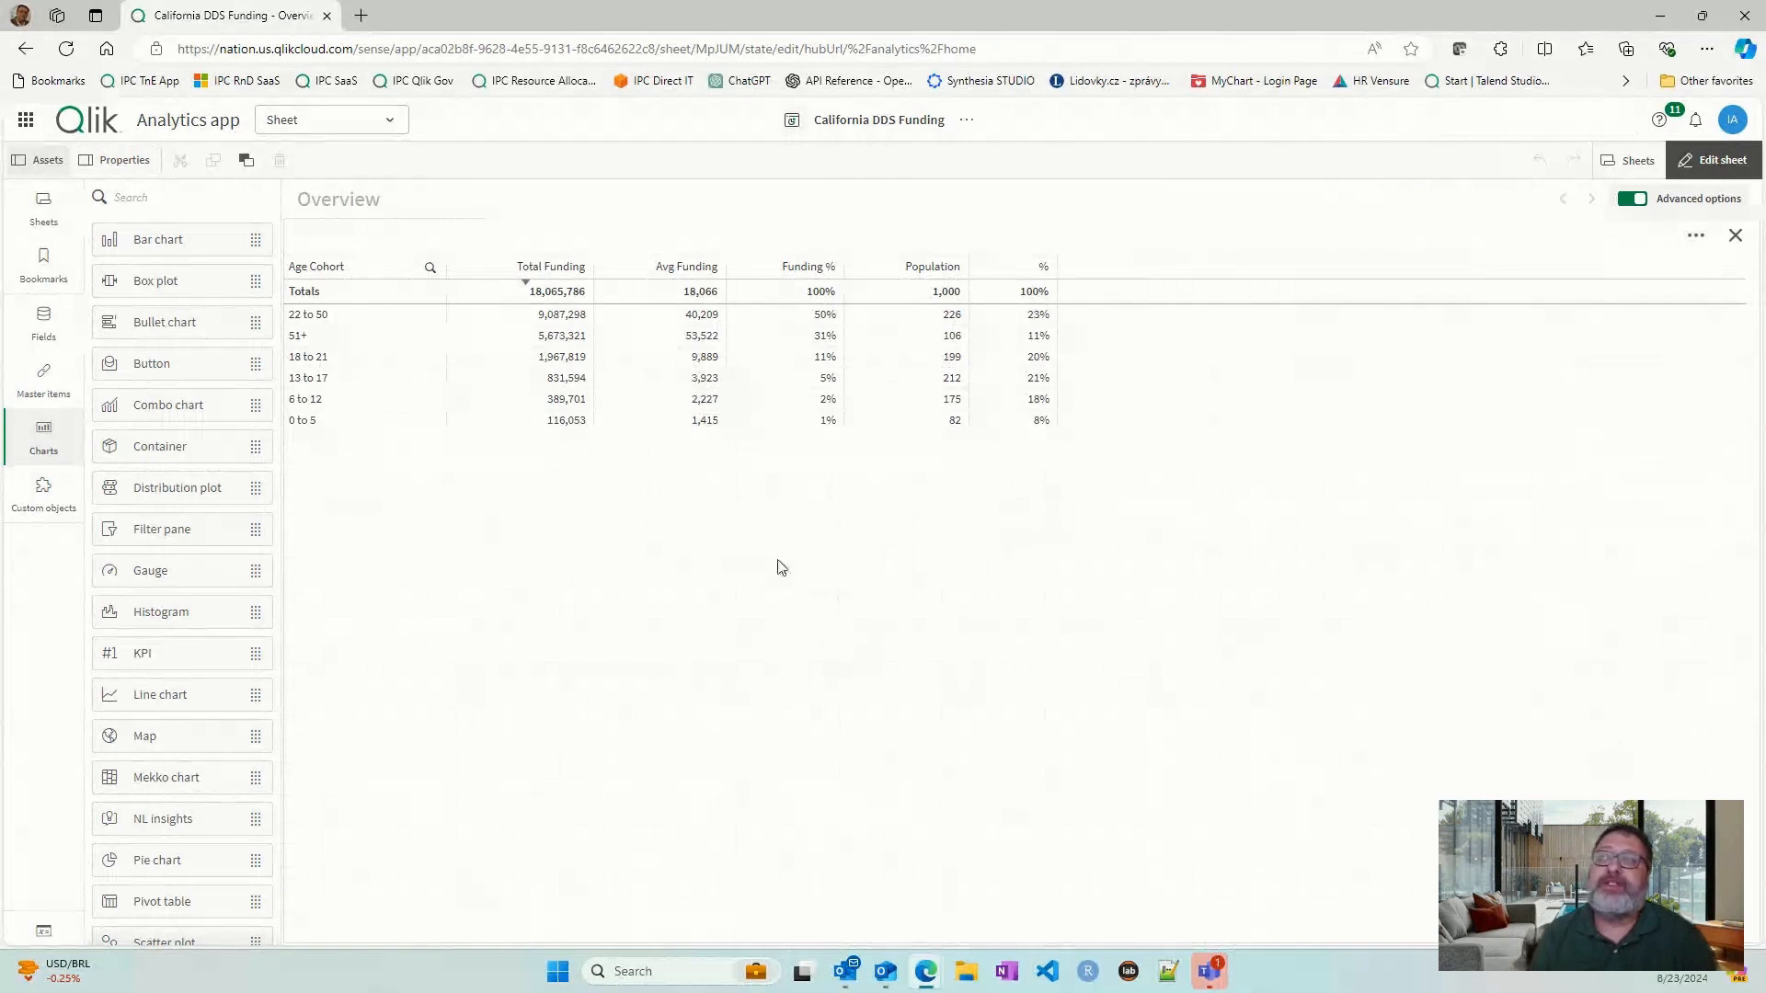
{"action": "left_click", "coordinate": [1733, 241]}
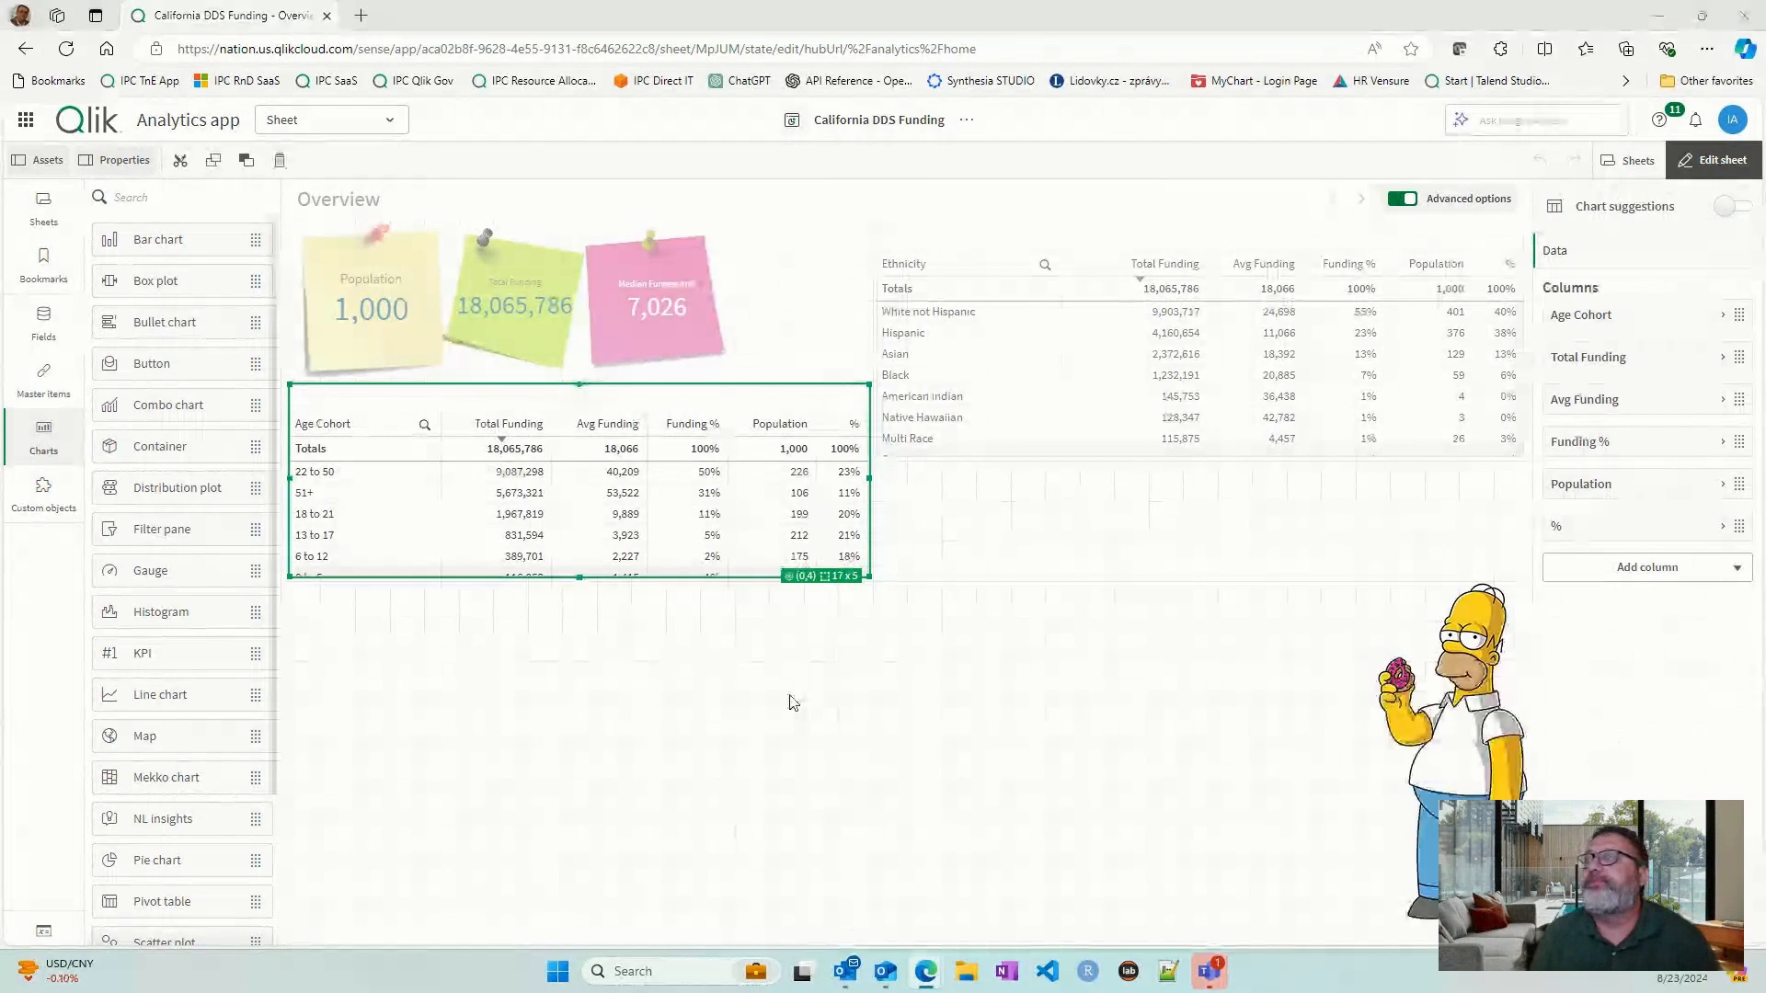
- Delete the Age Cohort table from the Overview sheet
{"action": "right_click", "coordinate": [736, 571]}
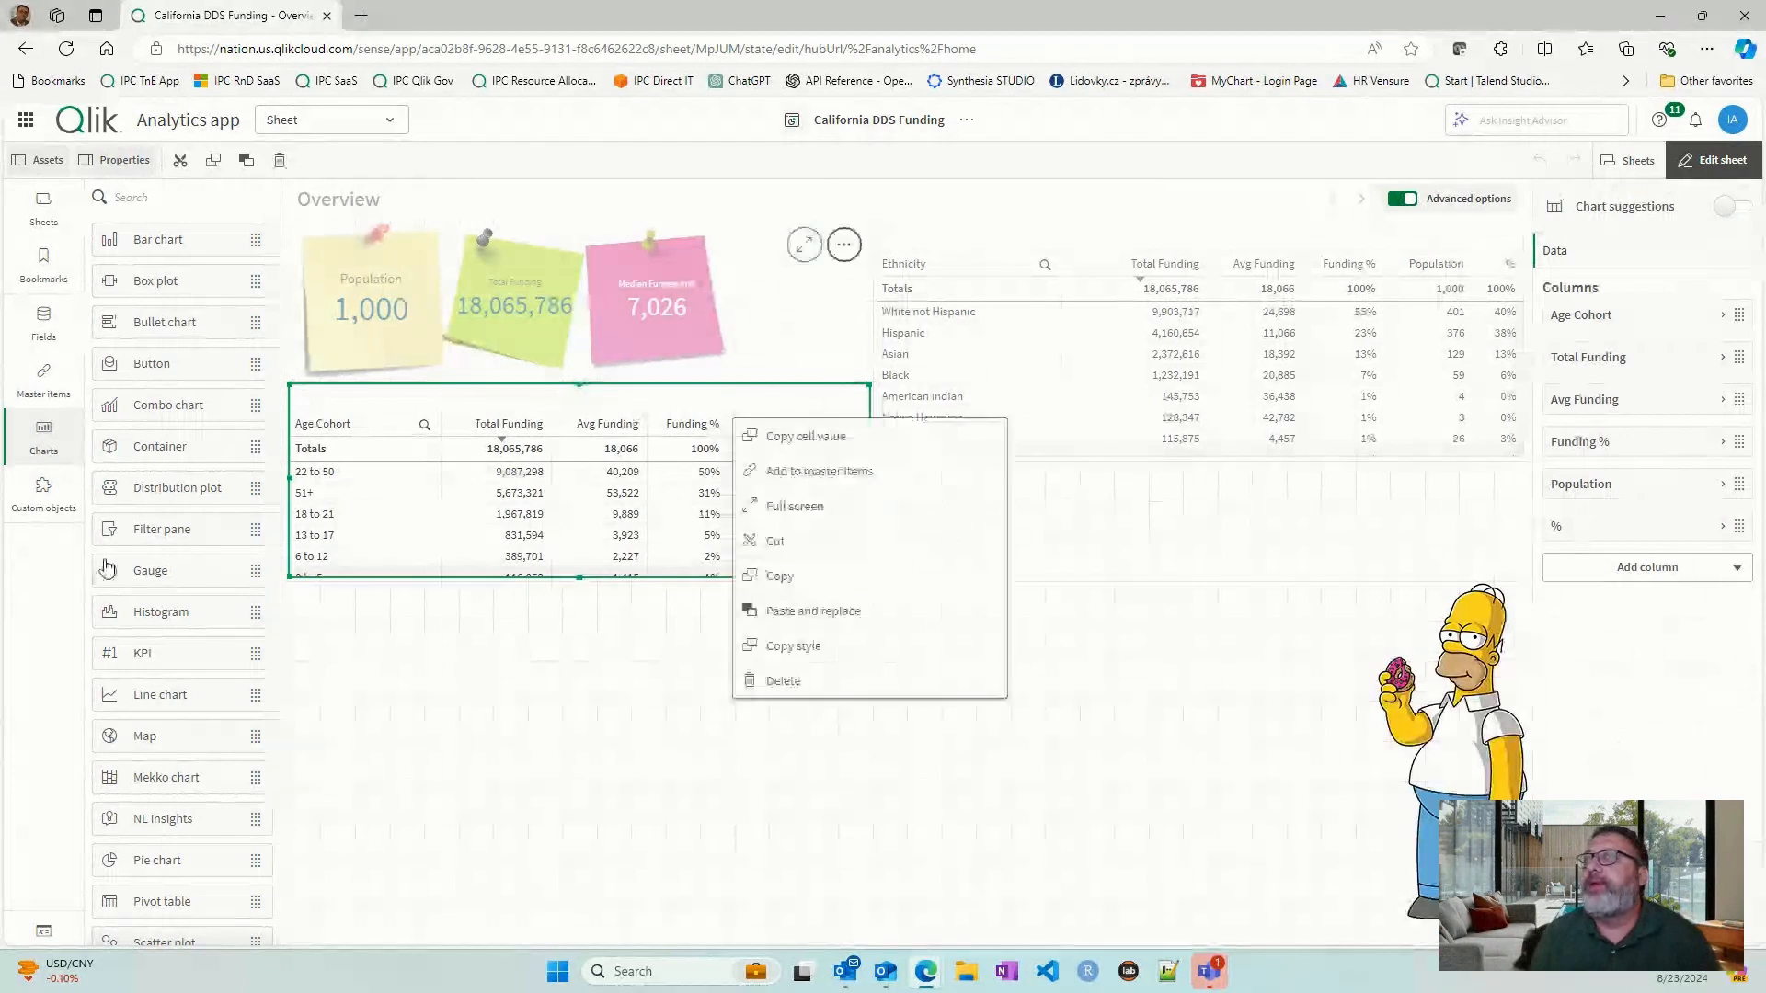
{"action": "left_click", "coordinate": [452, 632]}
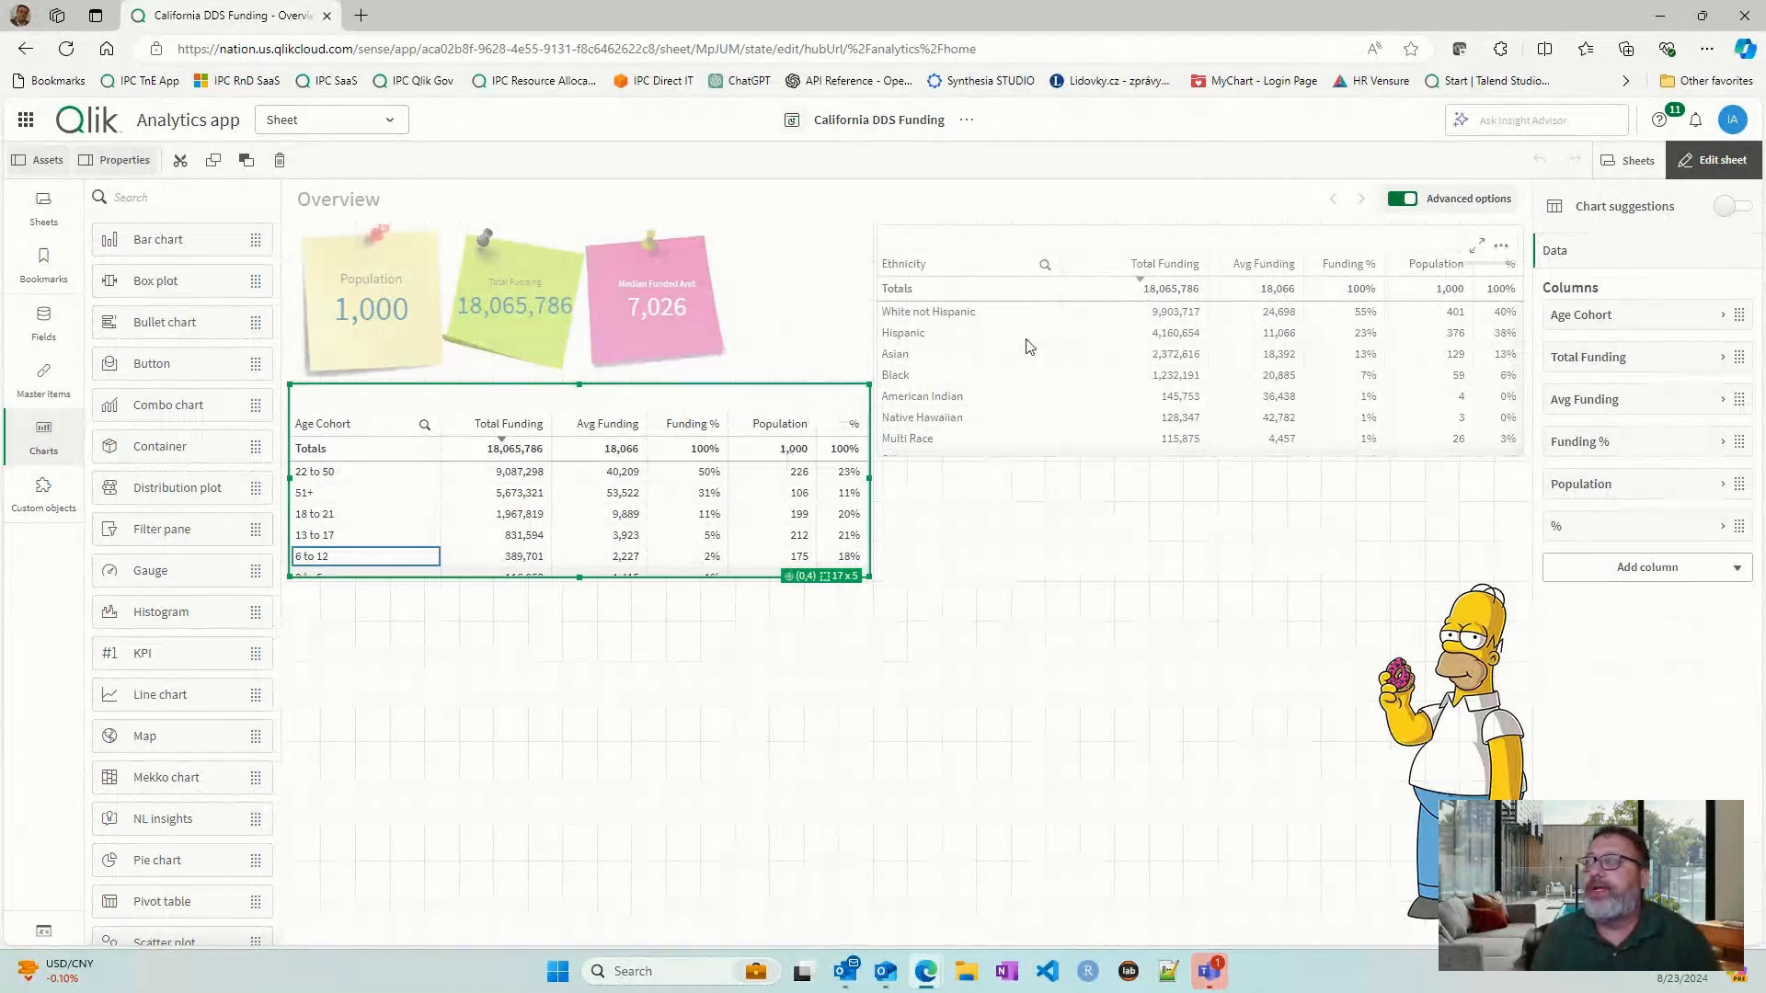
{"action": "right_click", "coordinate": [556, 487]}
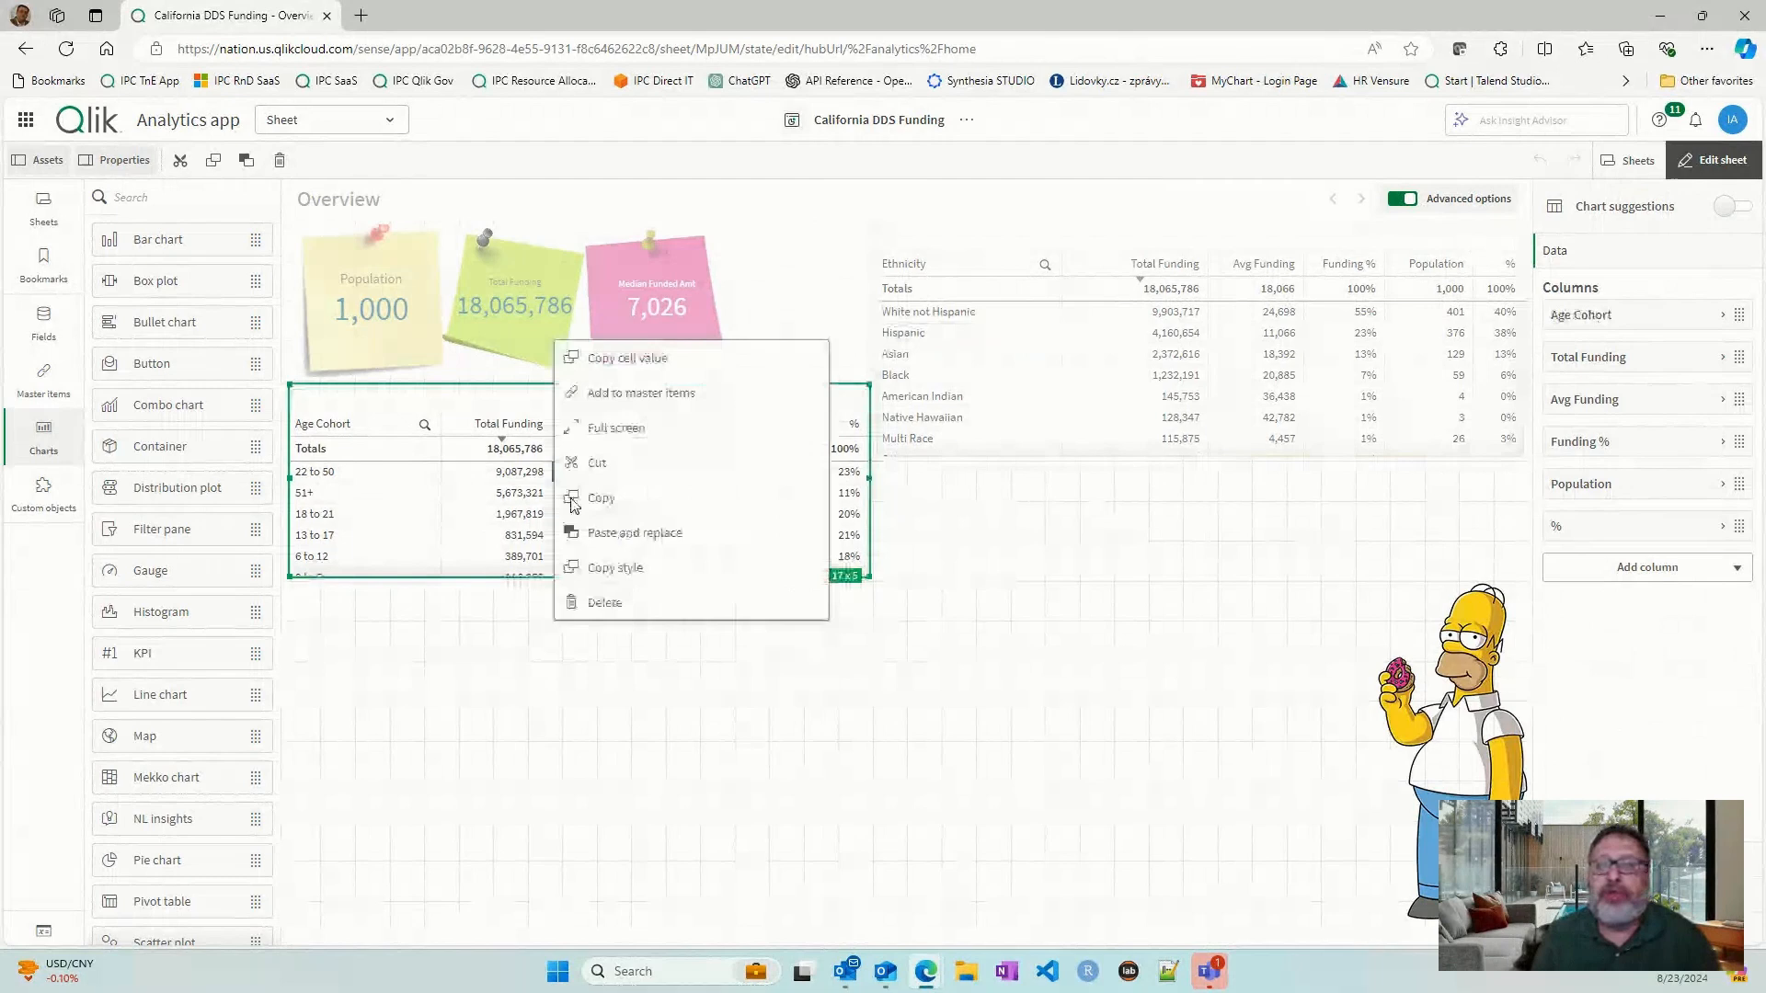
{"action": "left_click", "coordinate": [608, 601]}
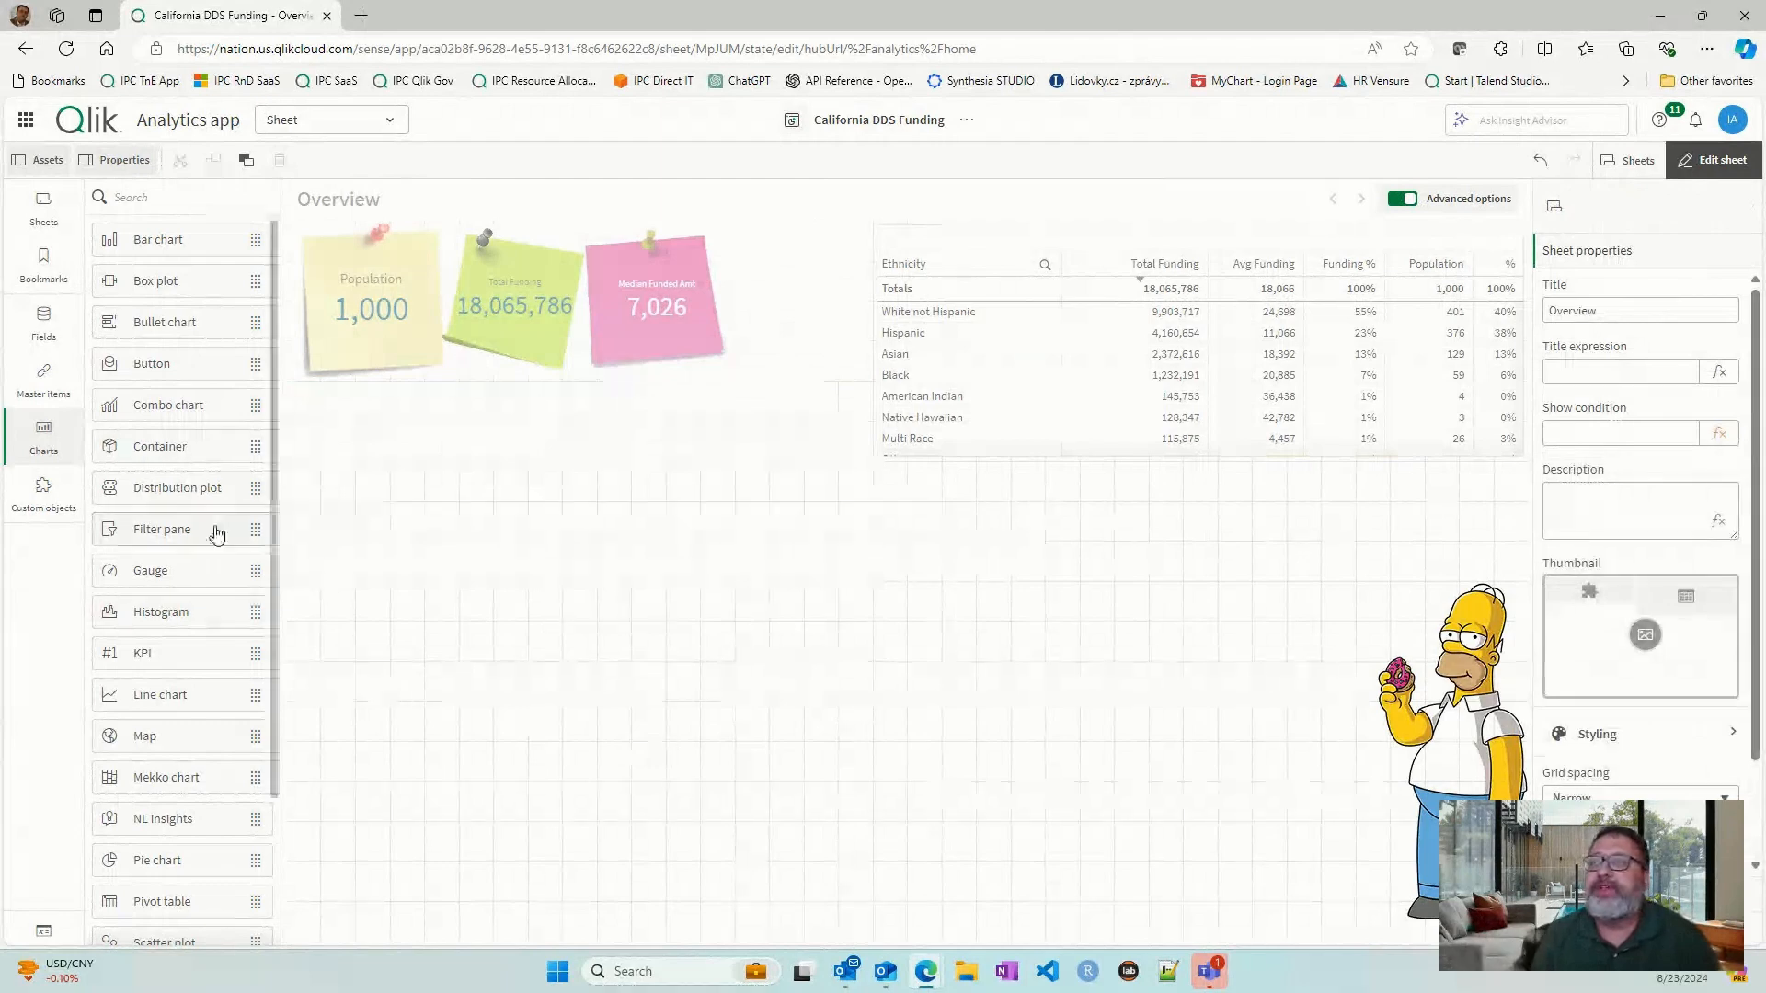
- Add a box plot in the empty area beneath the sticky-note KPIs and turn off its titles
{"action": "left_click_drag", "start_coordinate": [155, 283], "coordinate": [571, 552]}
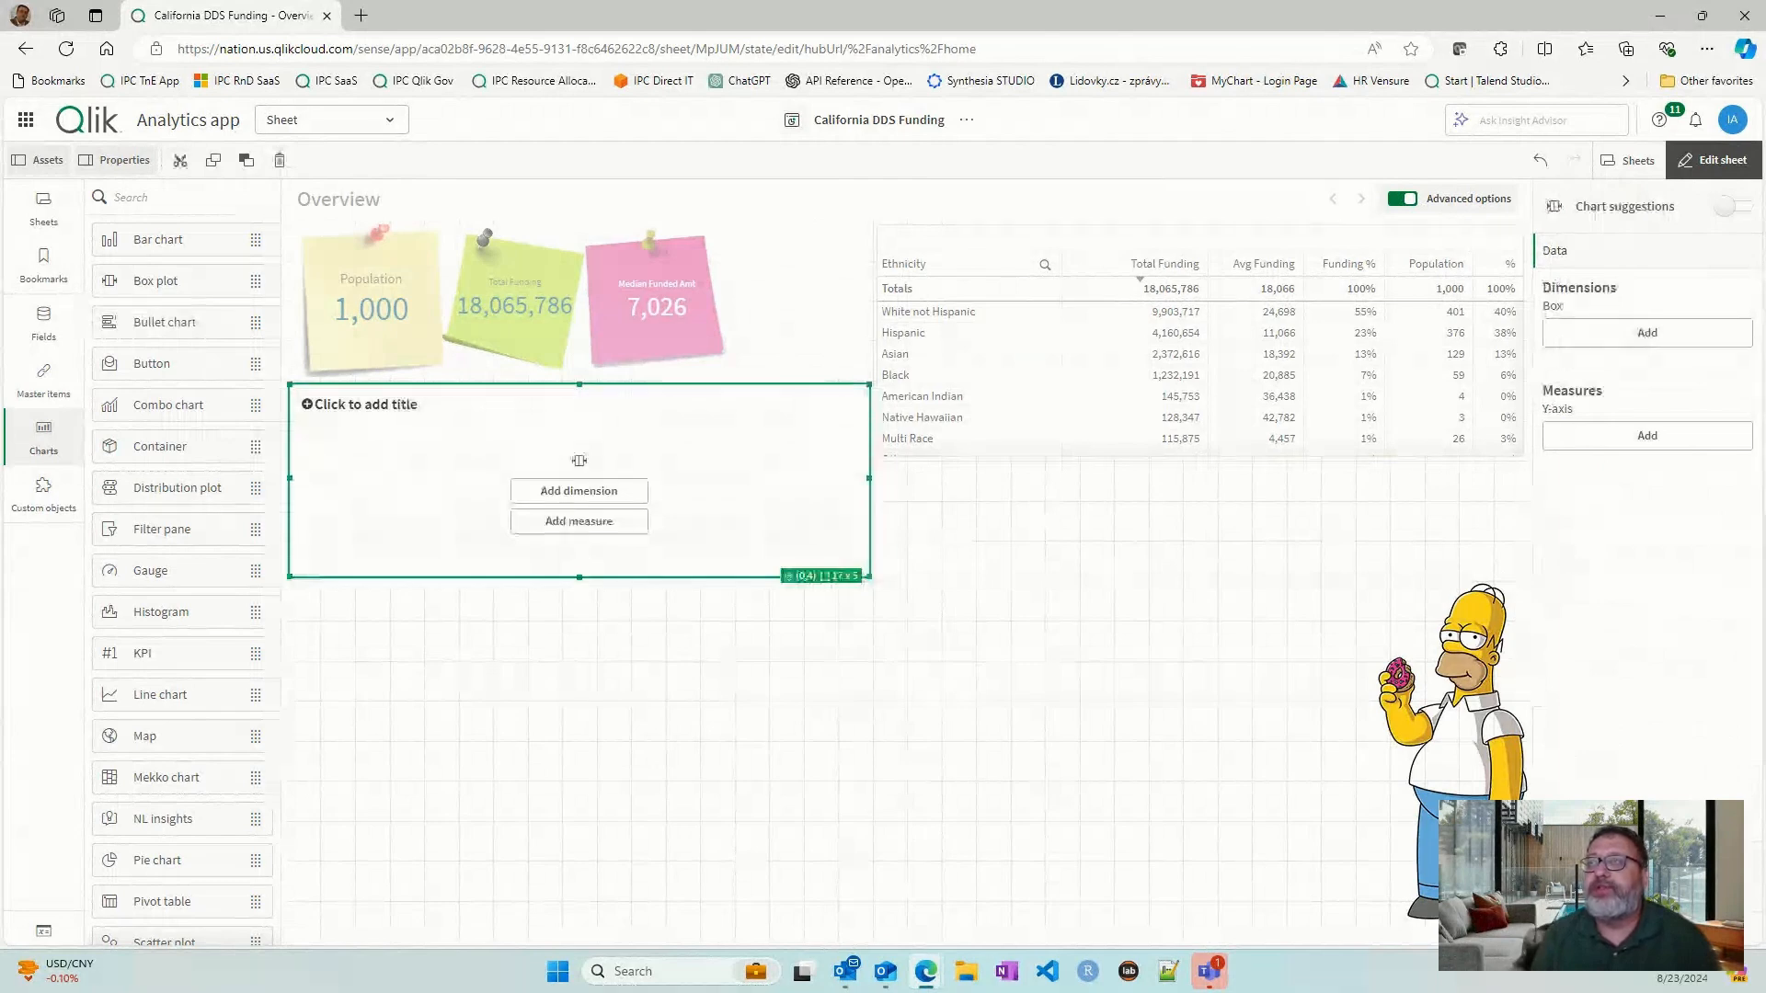
{"action": "left_click", "coordinate": [1656, 925]}
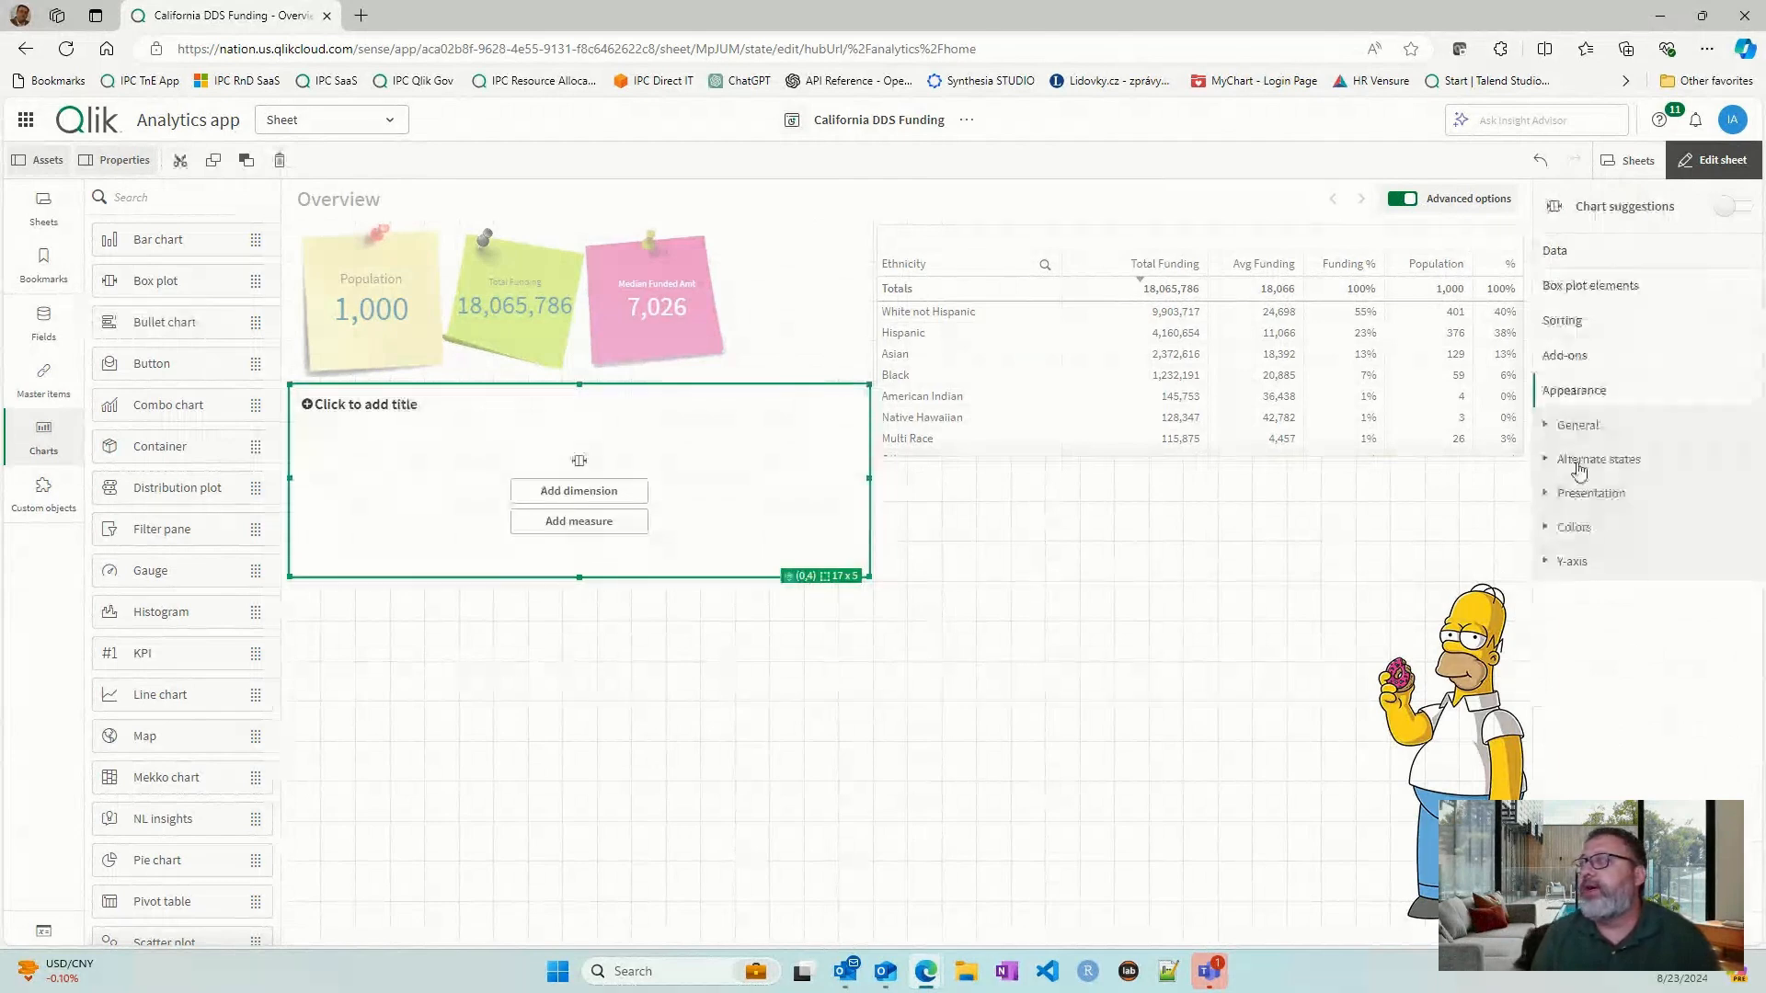
{"action": "left_click", "coordinate": [1578, 425]}
{"action": "left_click", "coordinate": [1713, 469]}
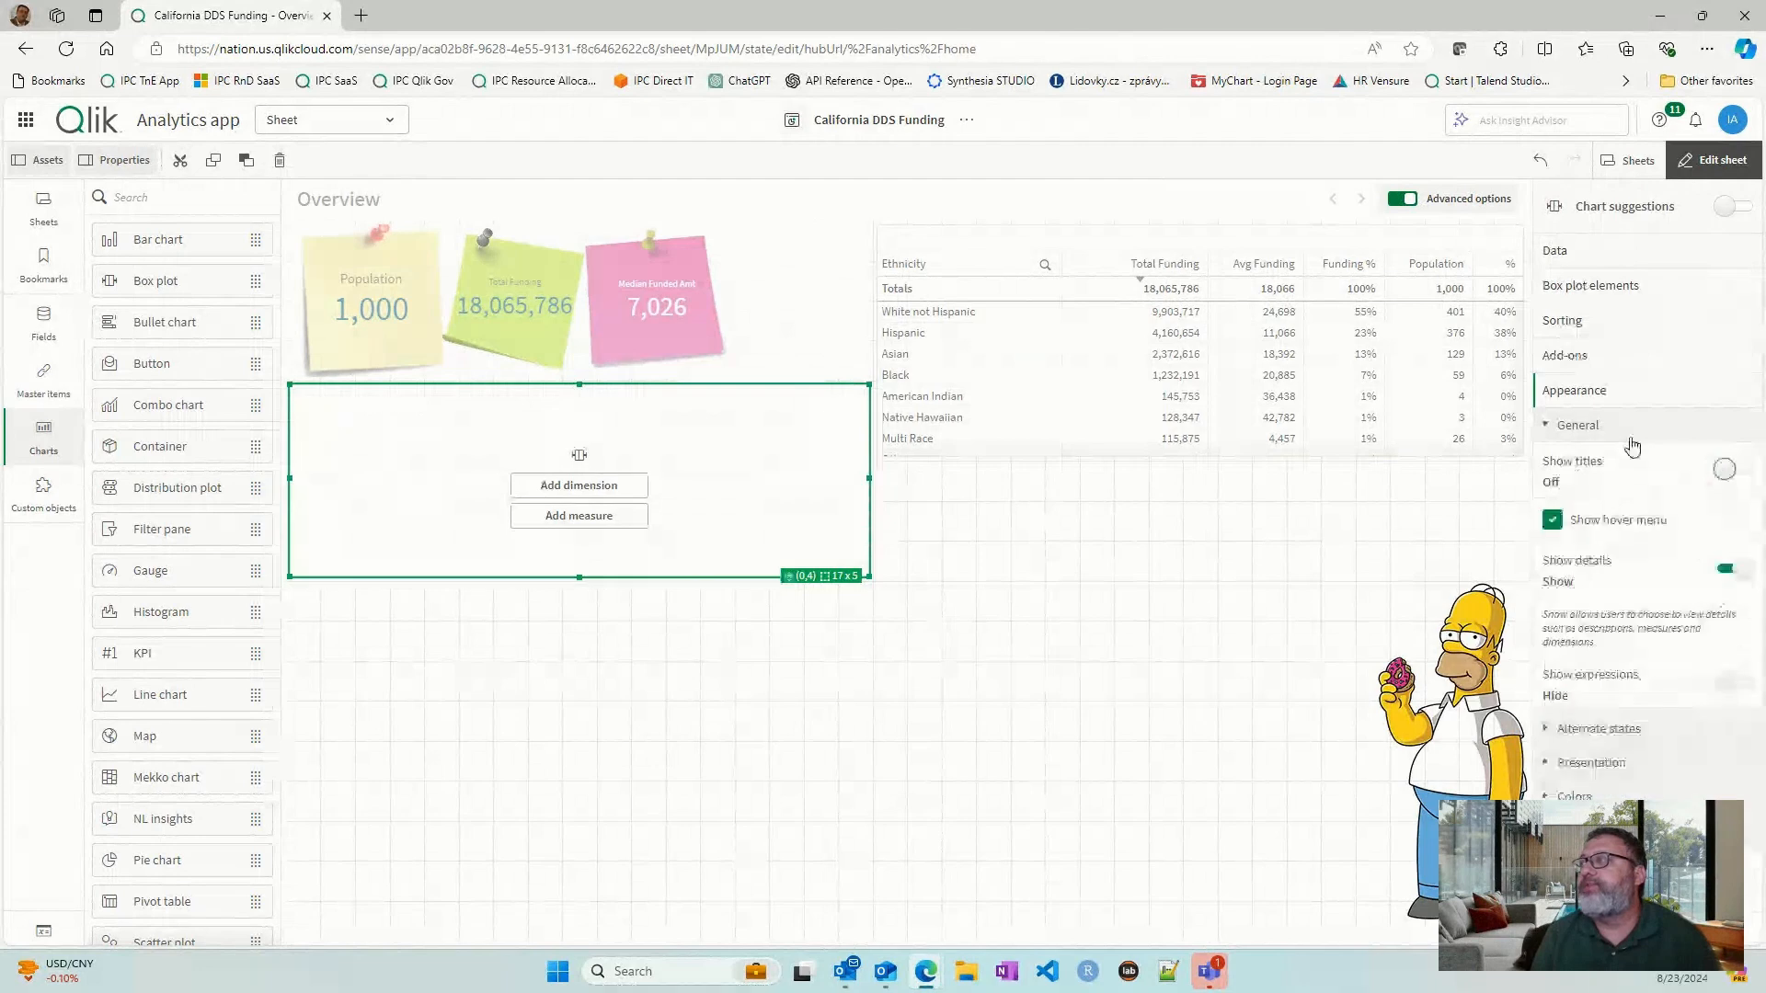
{"action": "left_click", "coordinate": [1579, 425]}
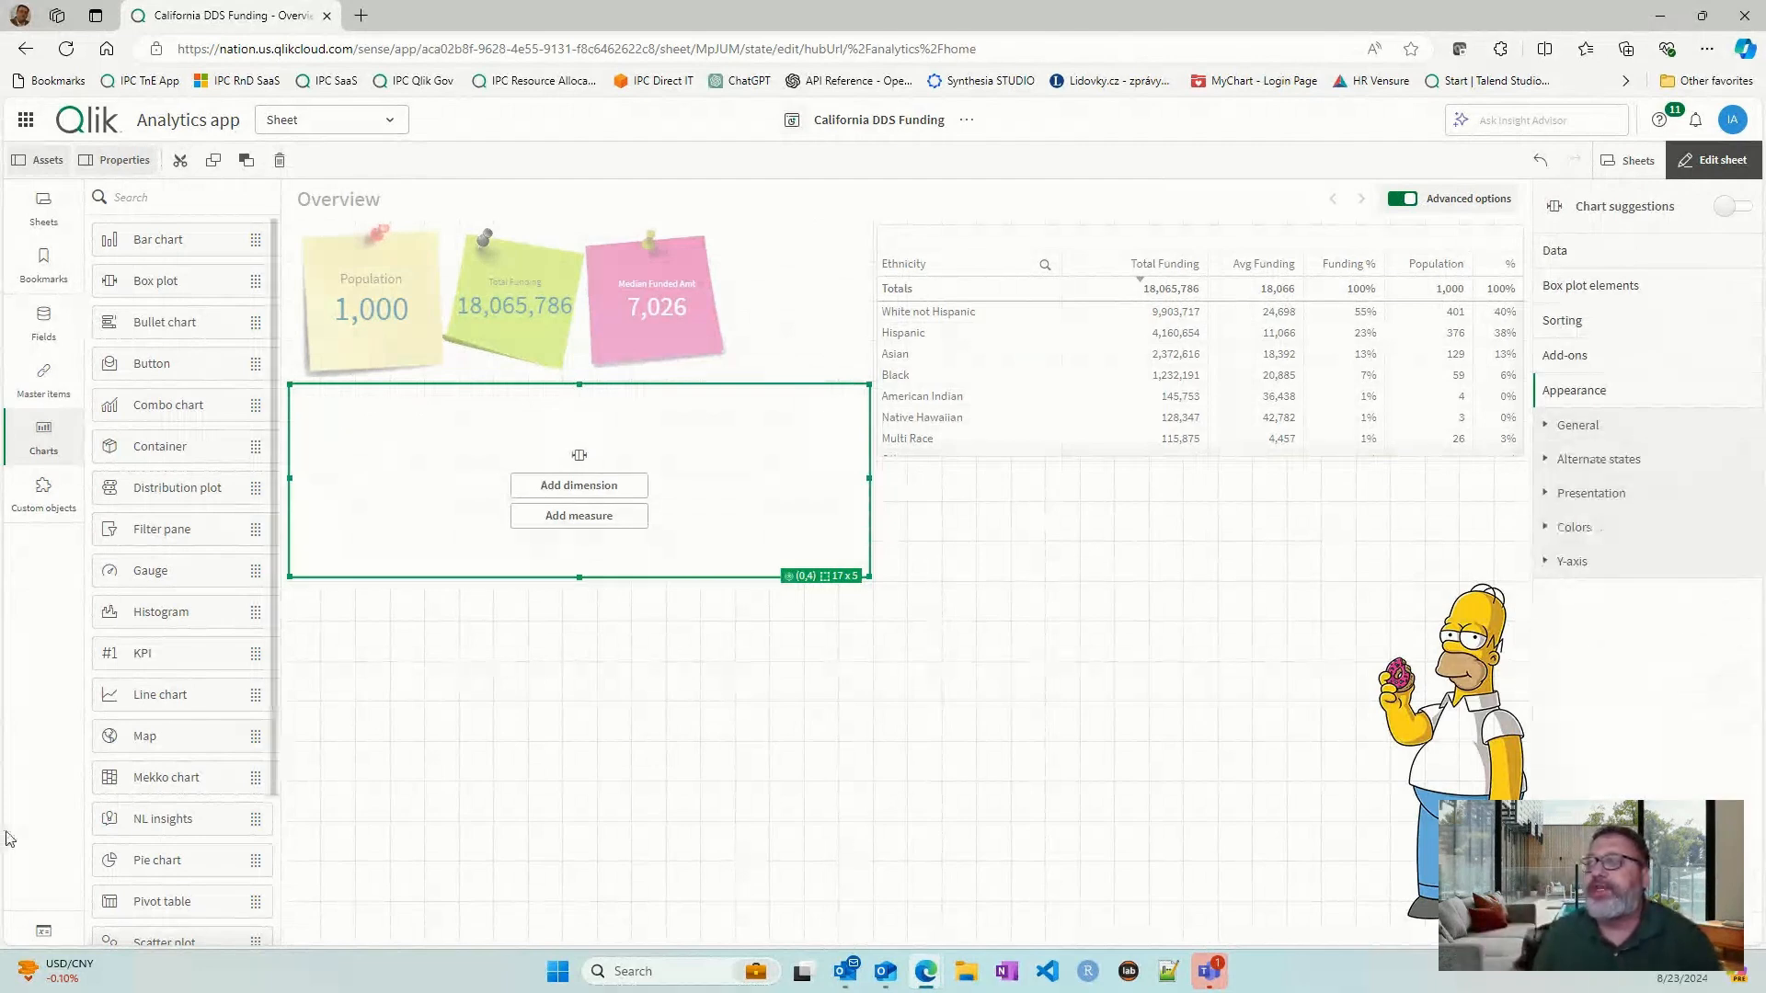
{"action": "left_click", "coordinate": [621, 486]}
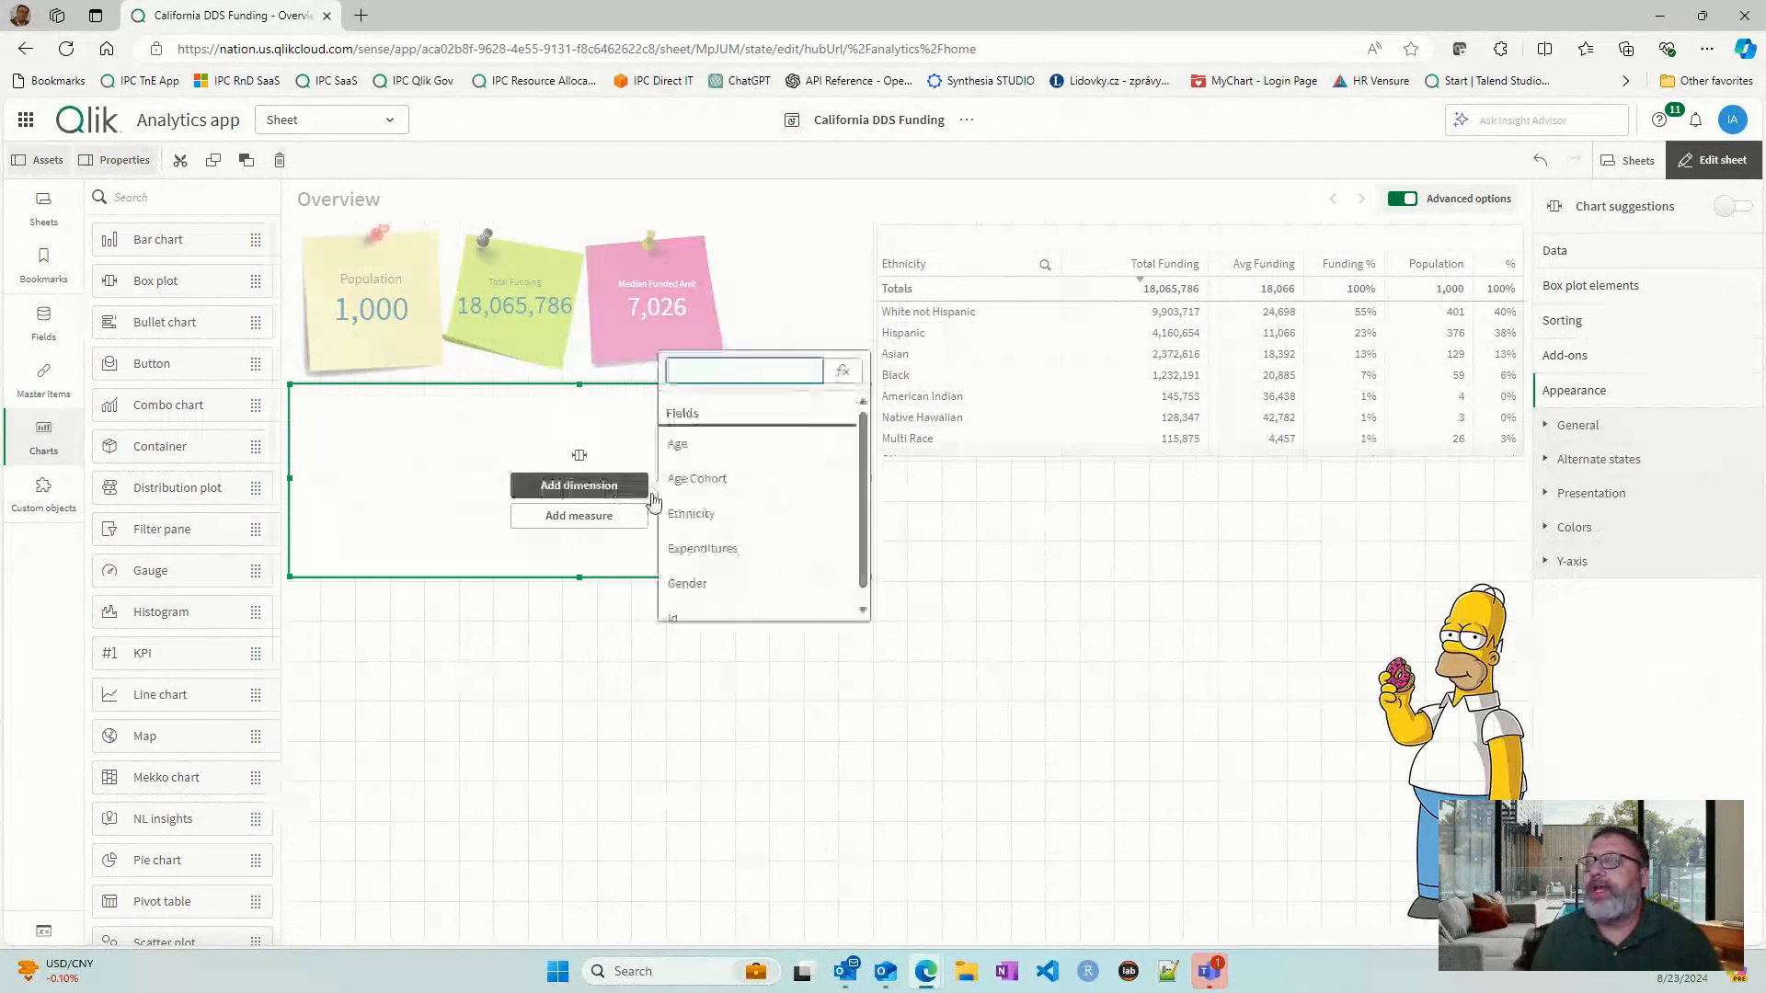
{"action": "left_click", "coordinate": [739, 514]}
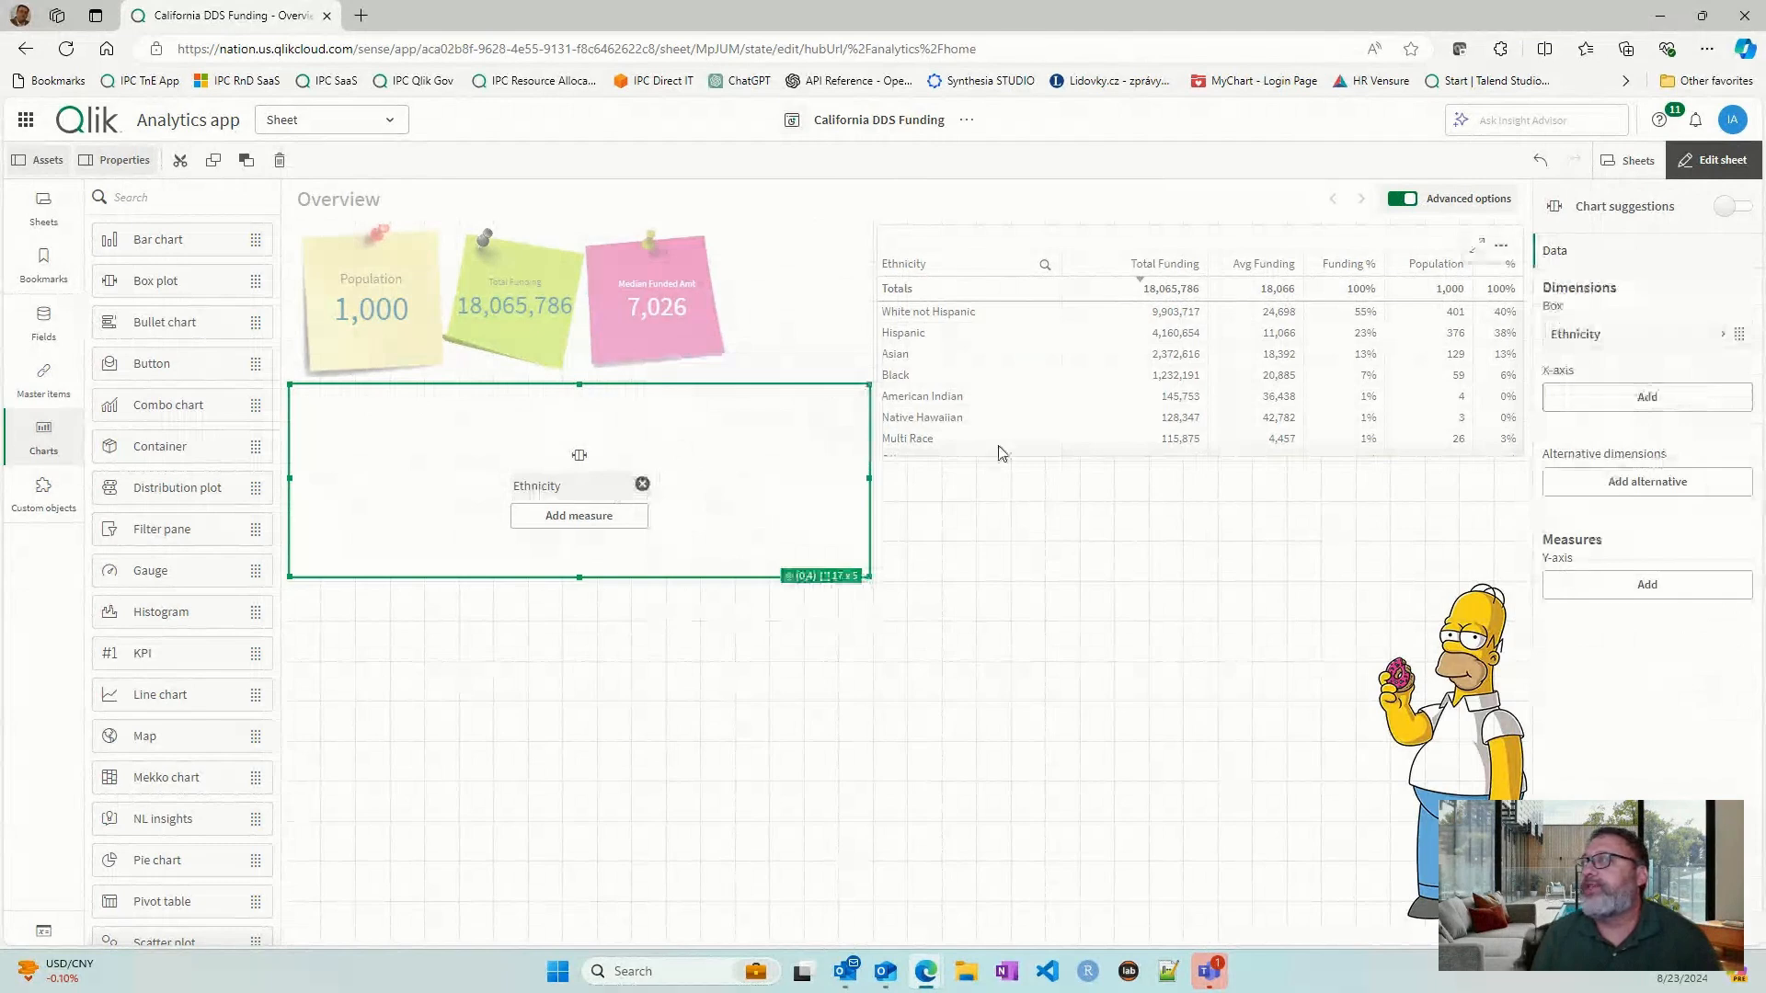
{"action": "left_click", "coordinate": [642, 485]}
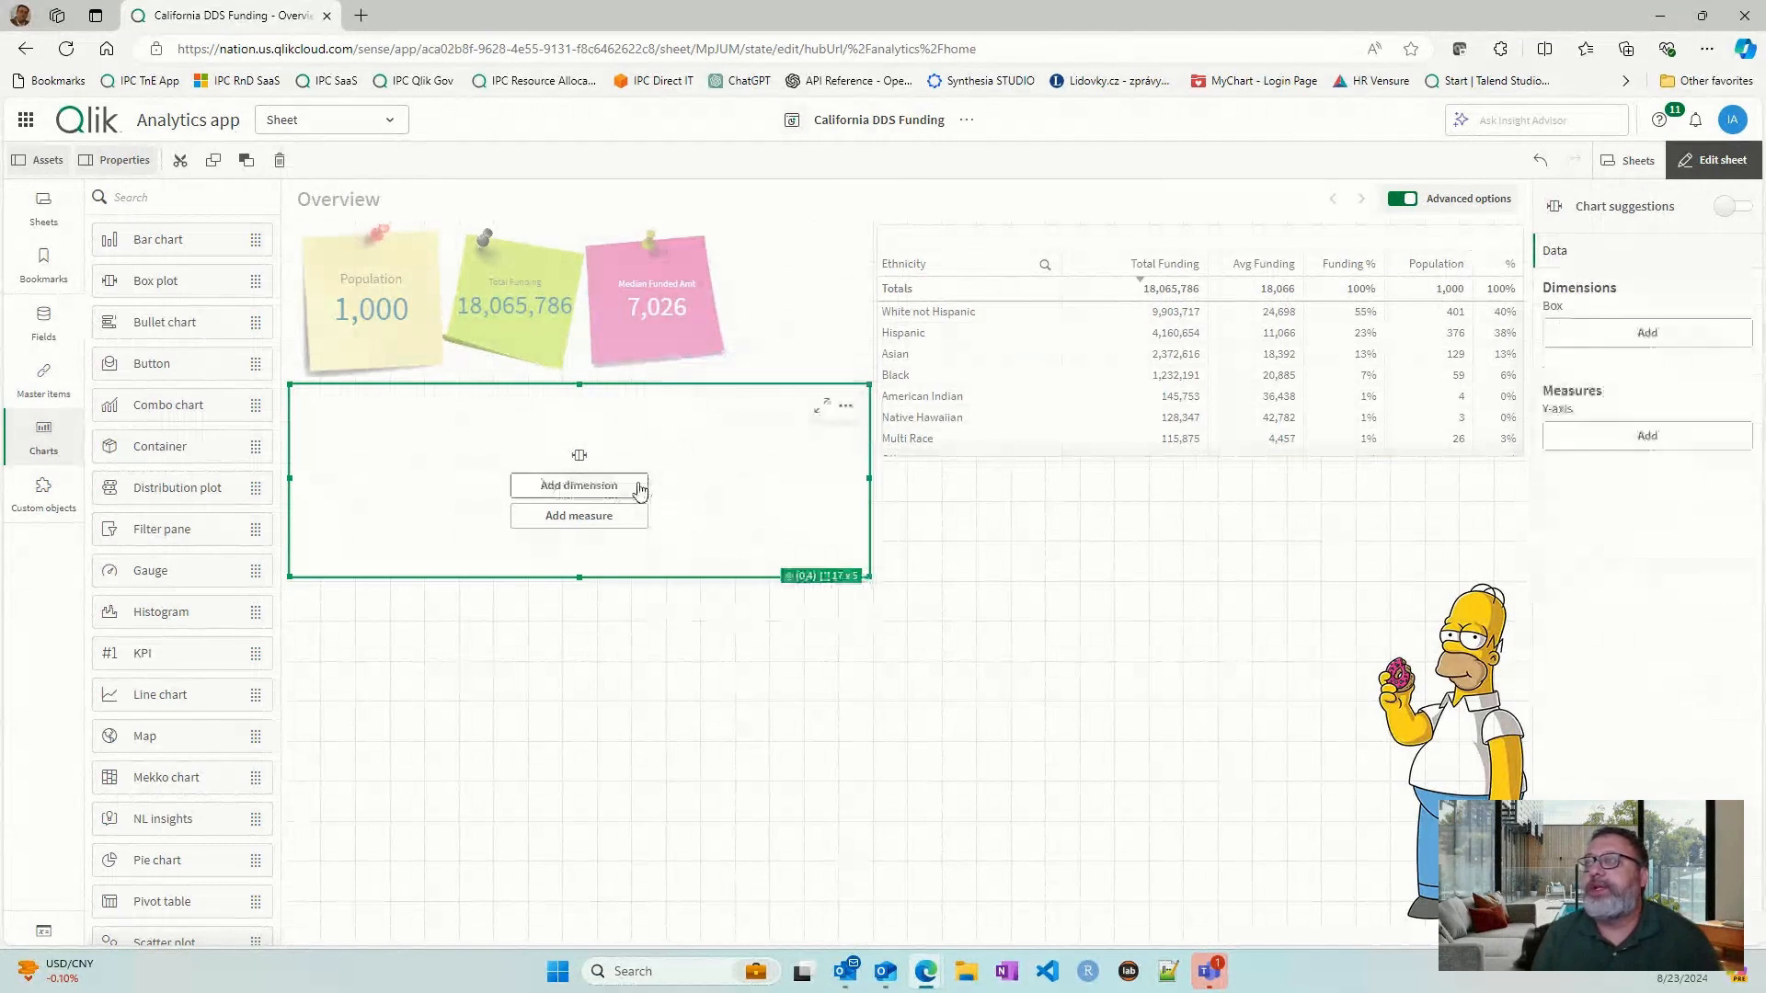
- Set up the box plot with Id as the box dimension, Ethnicity on the x-axis and Avg Funding as the measure
{"action": "left_click", "coordinate": [636, 486]}
{"action": "scroll", "coordinate": [705, 599], "scroll_direction": "down", "scroll_amount": 1}
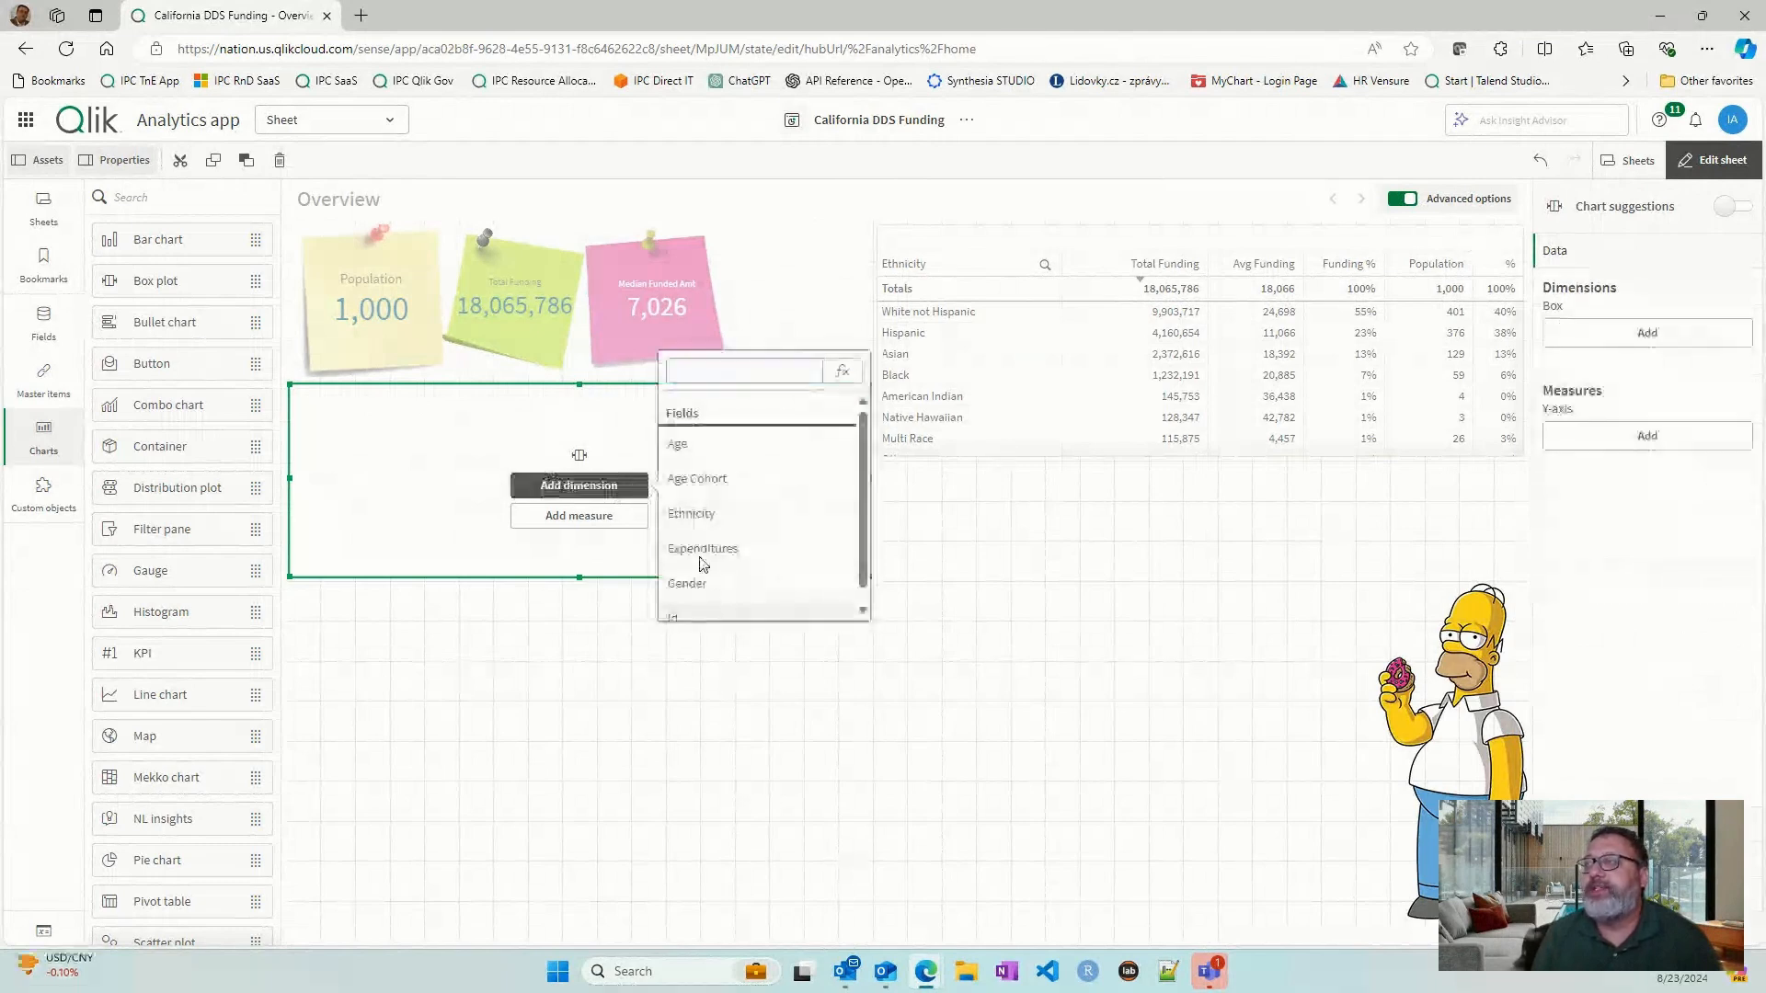
{"action": "left_click", "coordinate": [702, 563]}
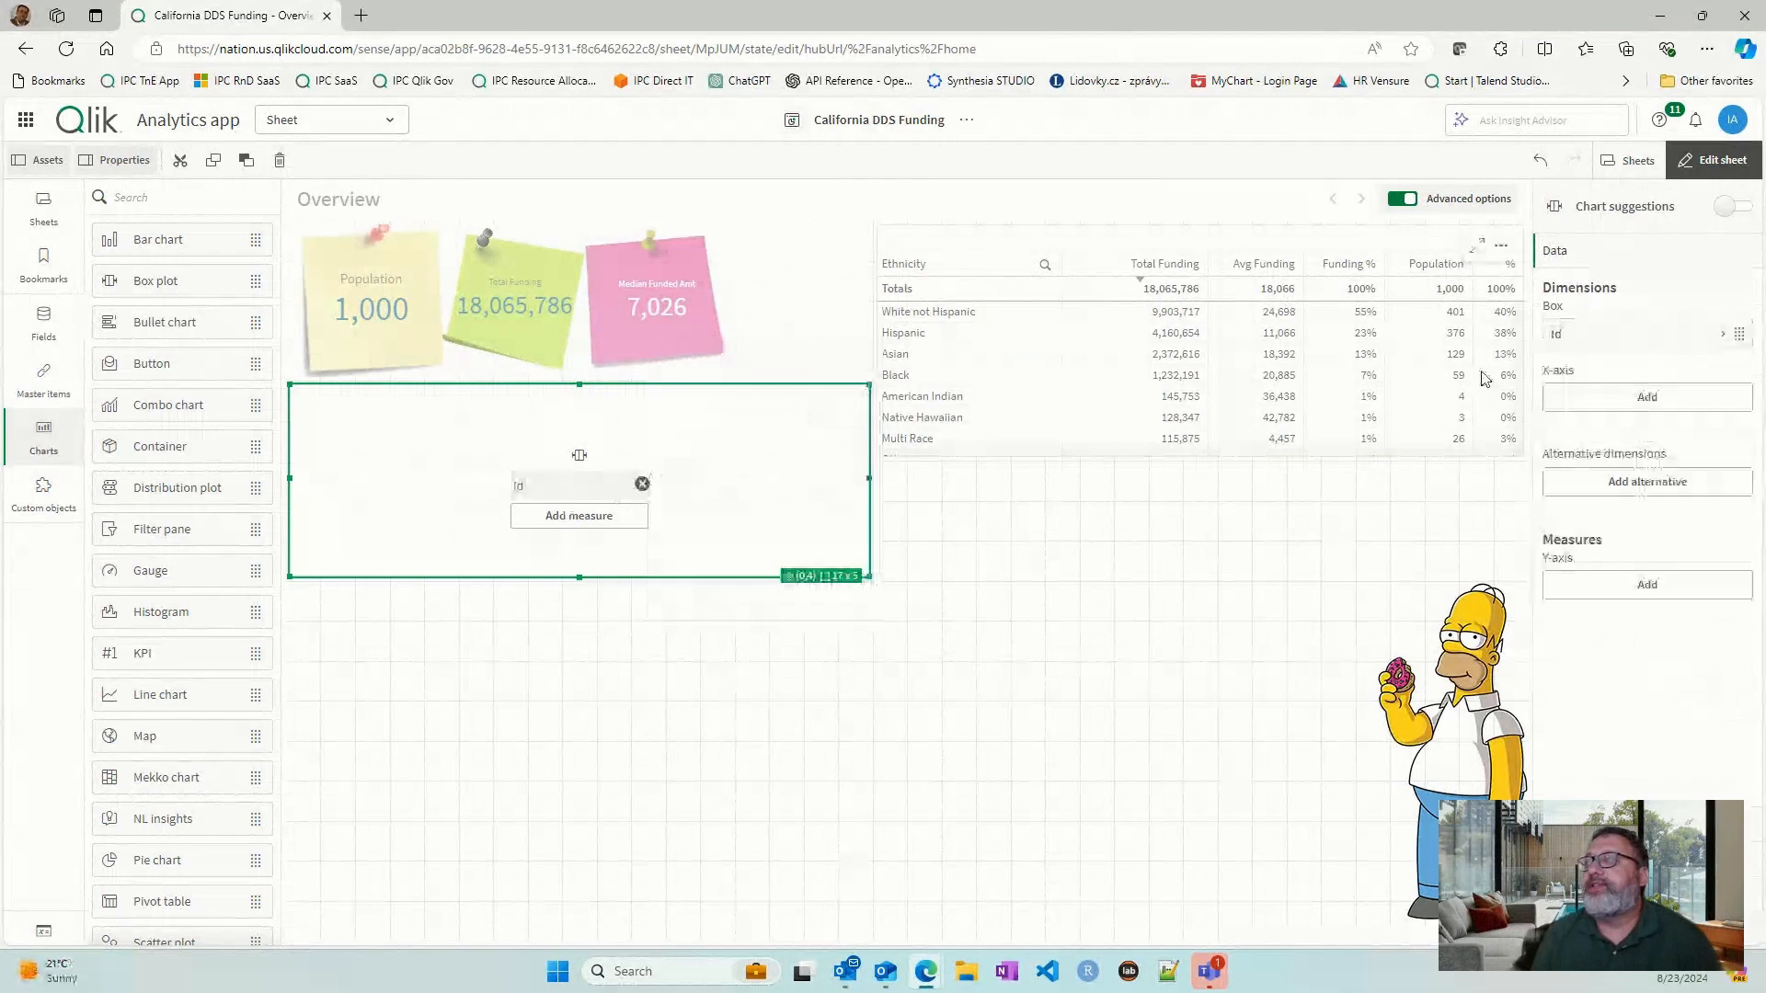
{"action": "left_click", "coordinate": [1692, 396]}
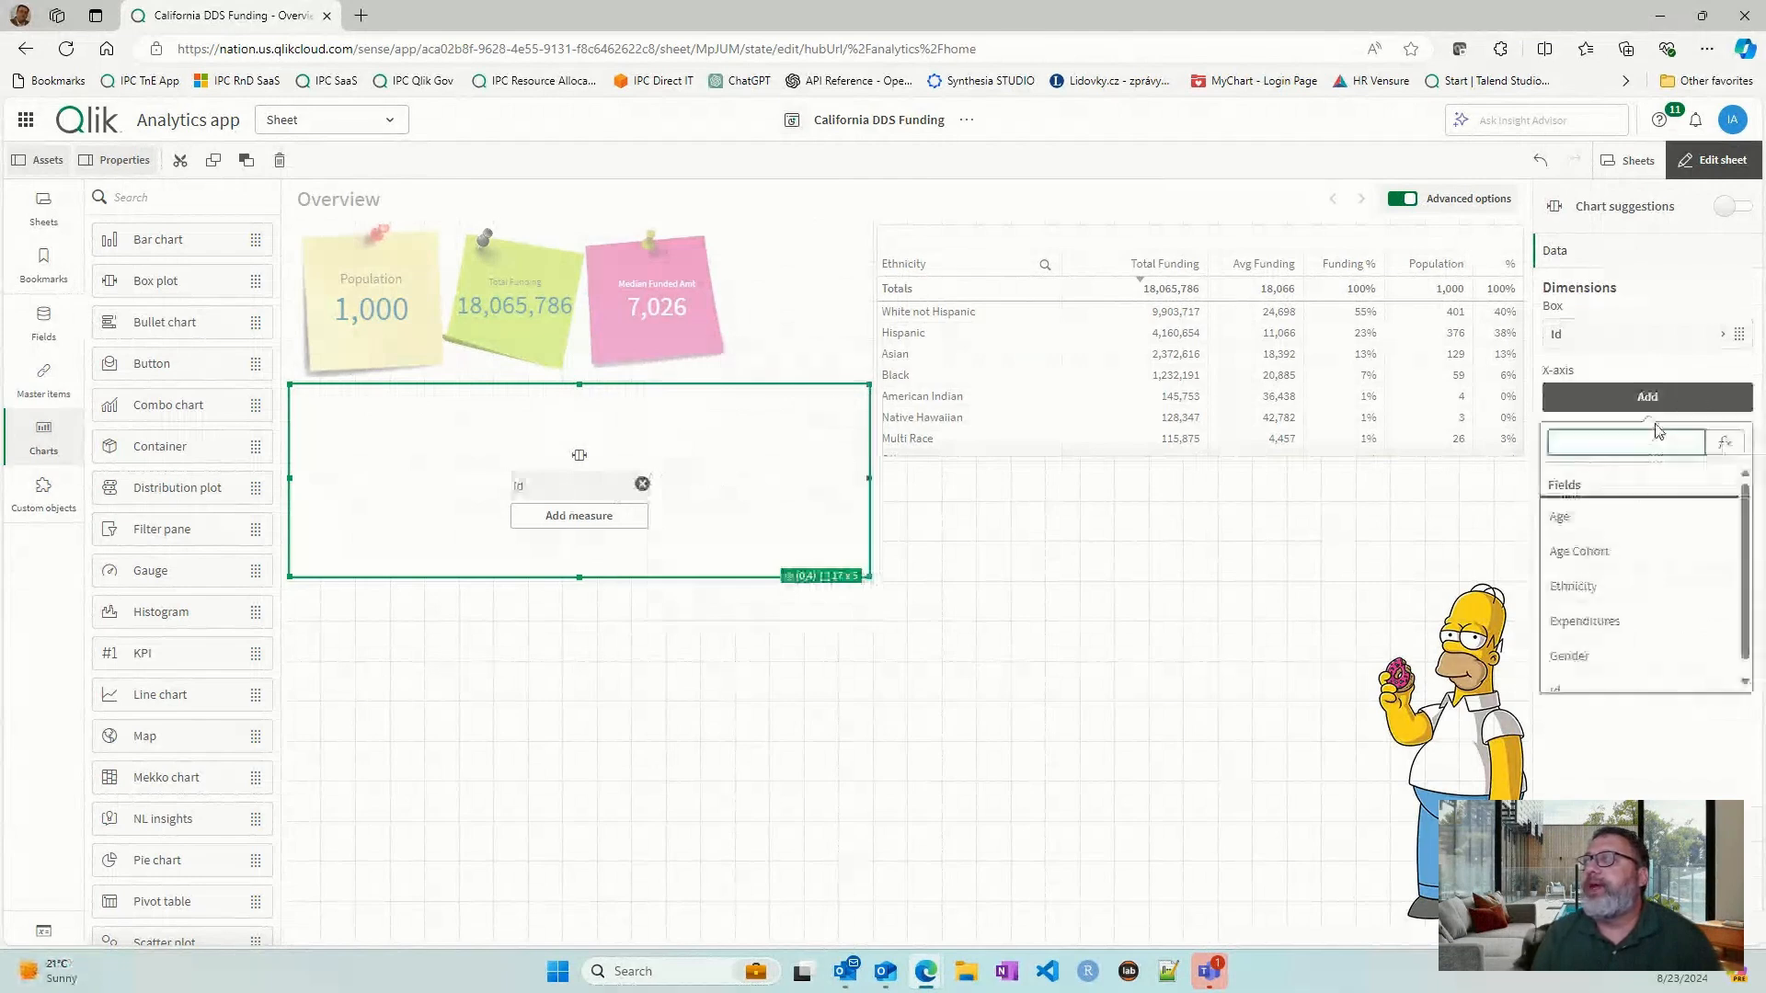
{"action": "left_click", "coordinate": [1647, 585]}
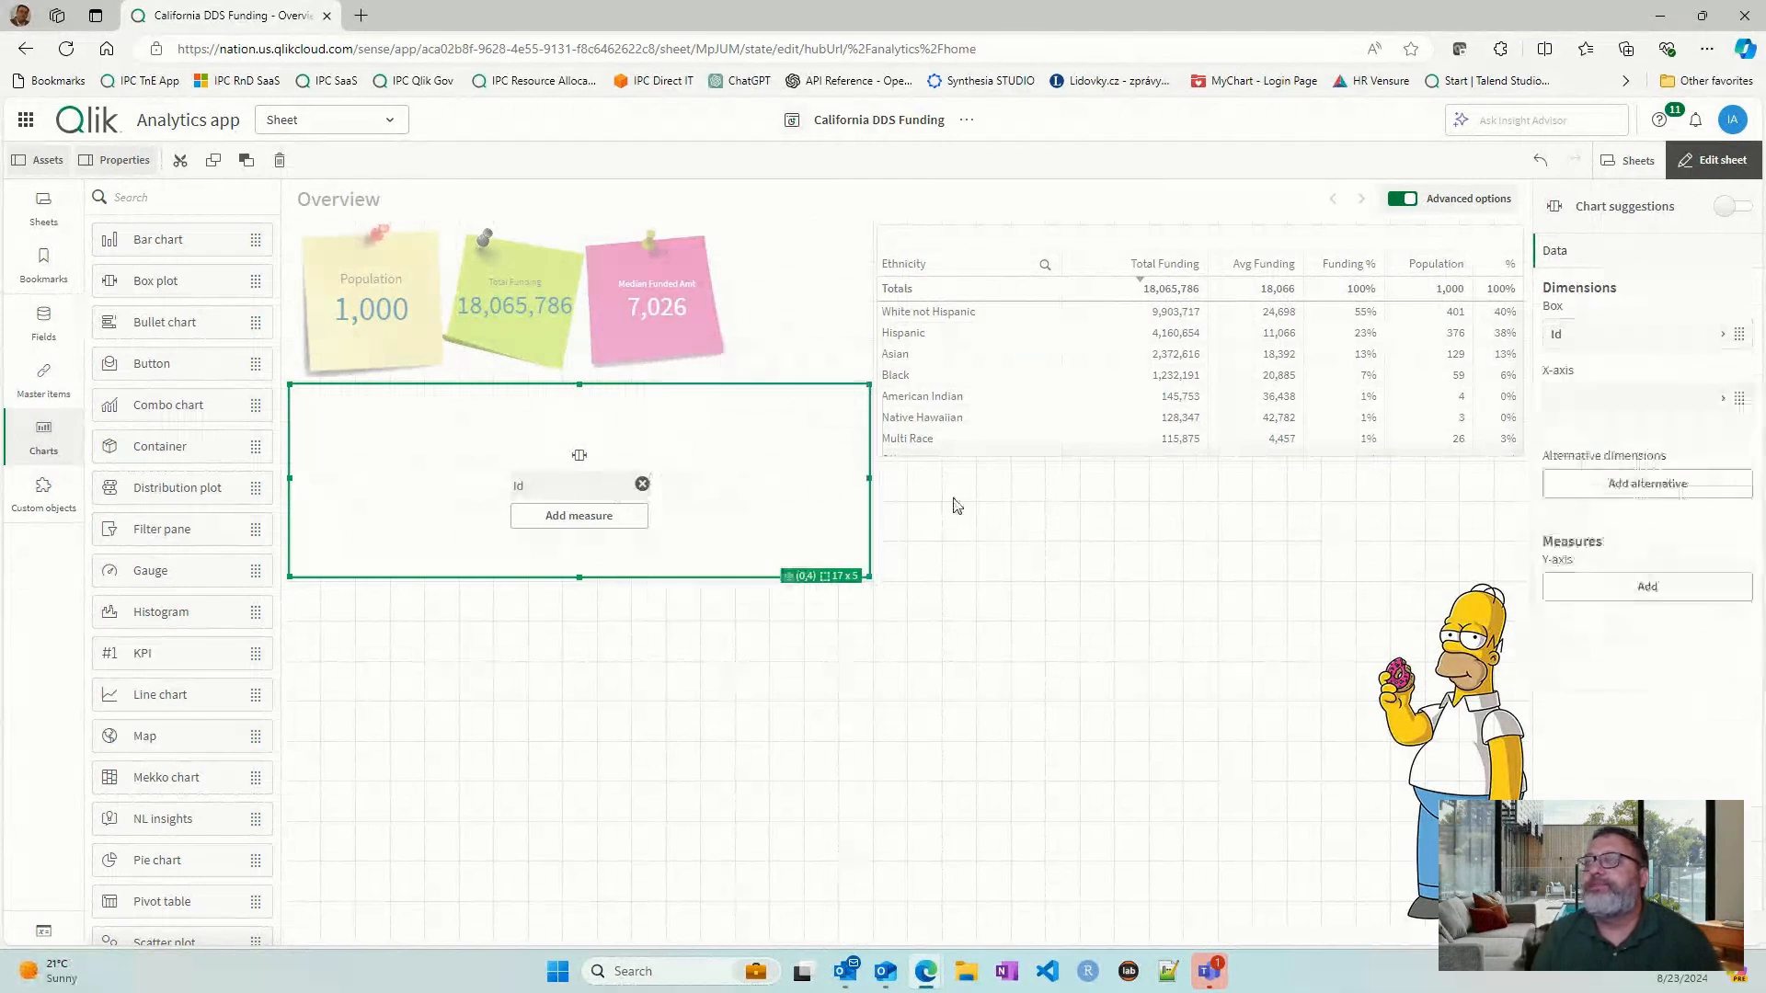
{"action": "left_click", "coordinate": [614, 531]}
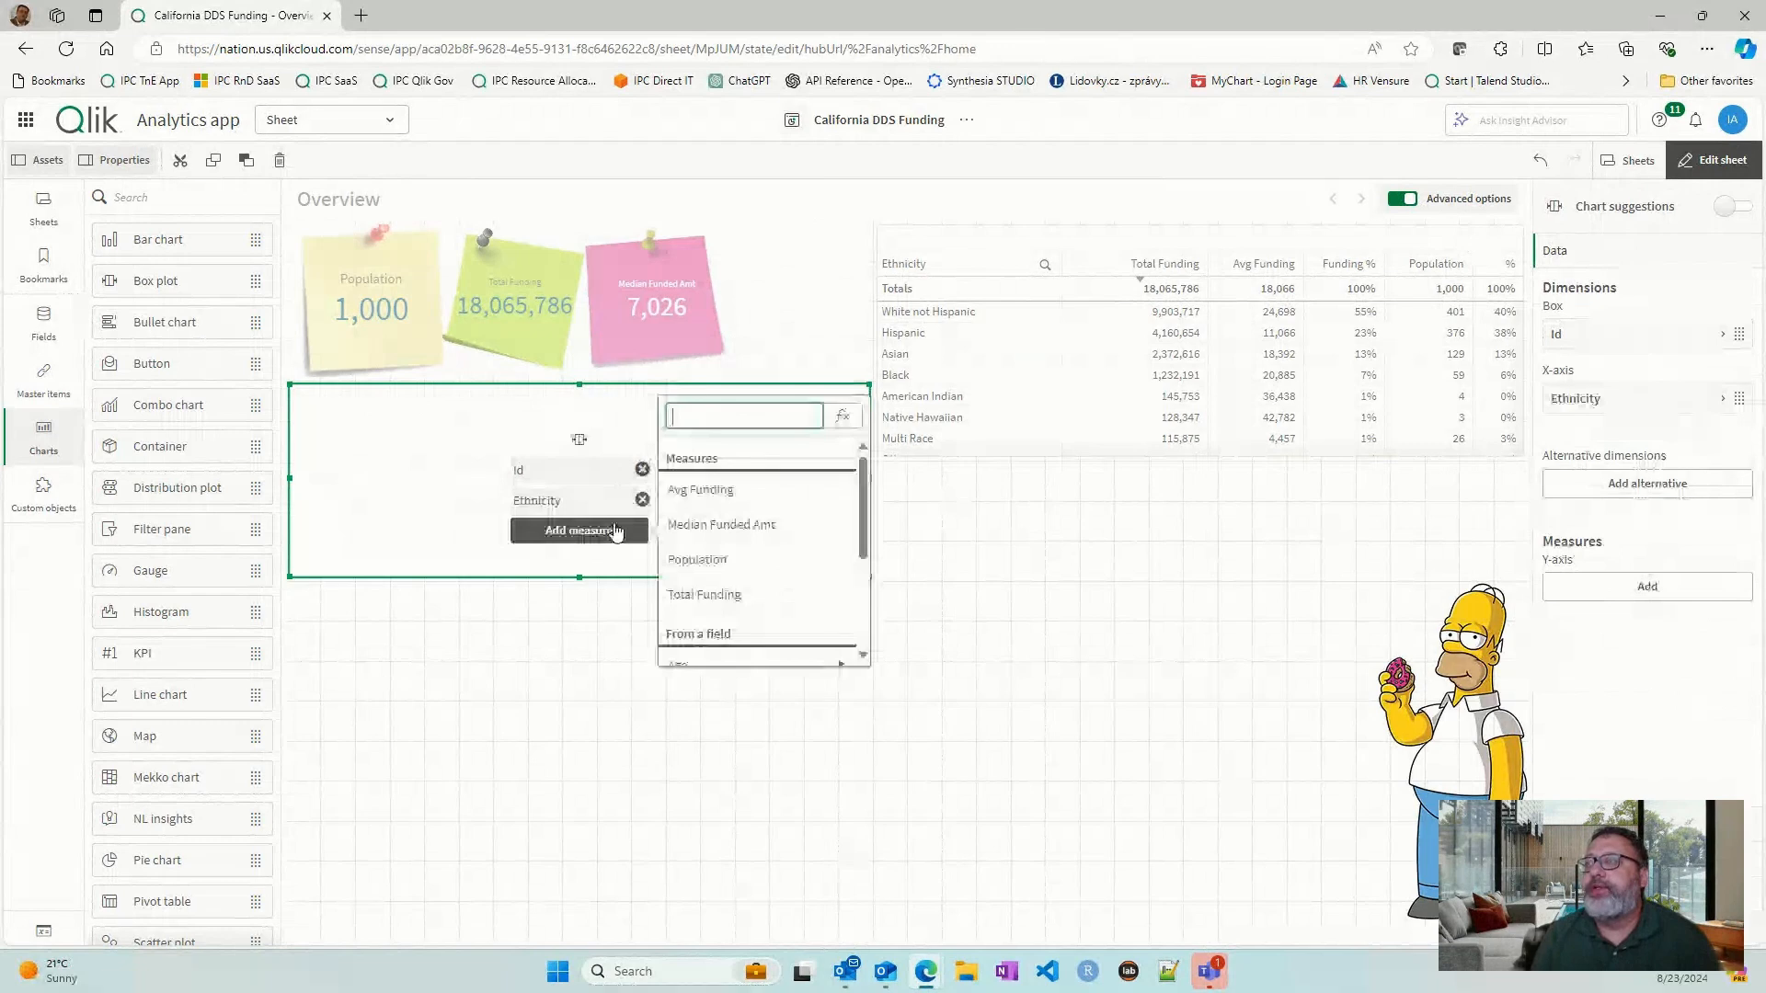
{"action": "left_click", "coordinate": [767, 493]}
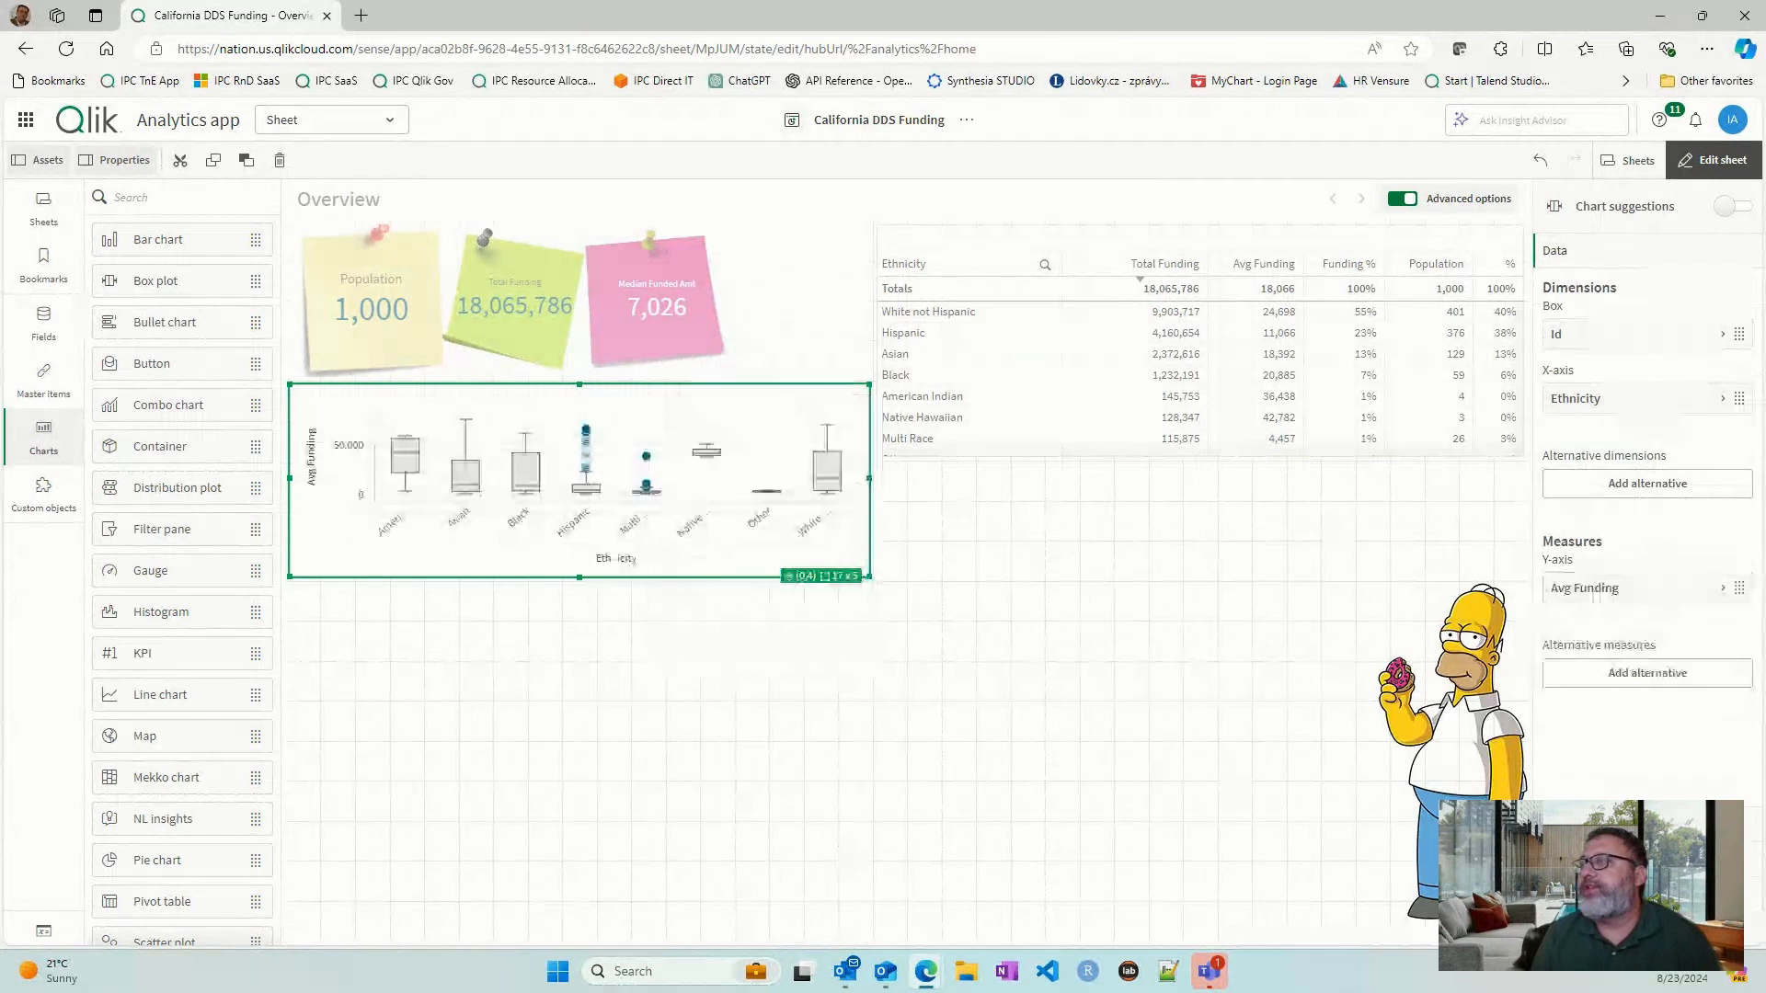
- Exclude outliers from the box plot and switch its orientation to horizontal
{"action": "left_click", "coordinate": [1591, 823]}
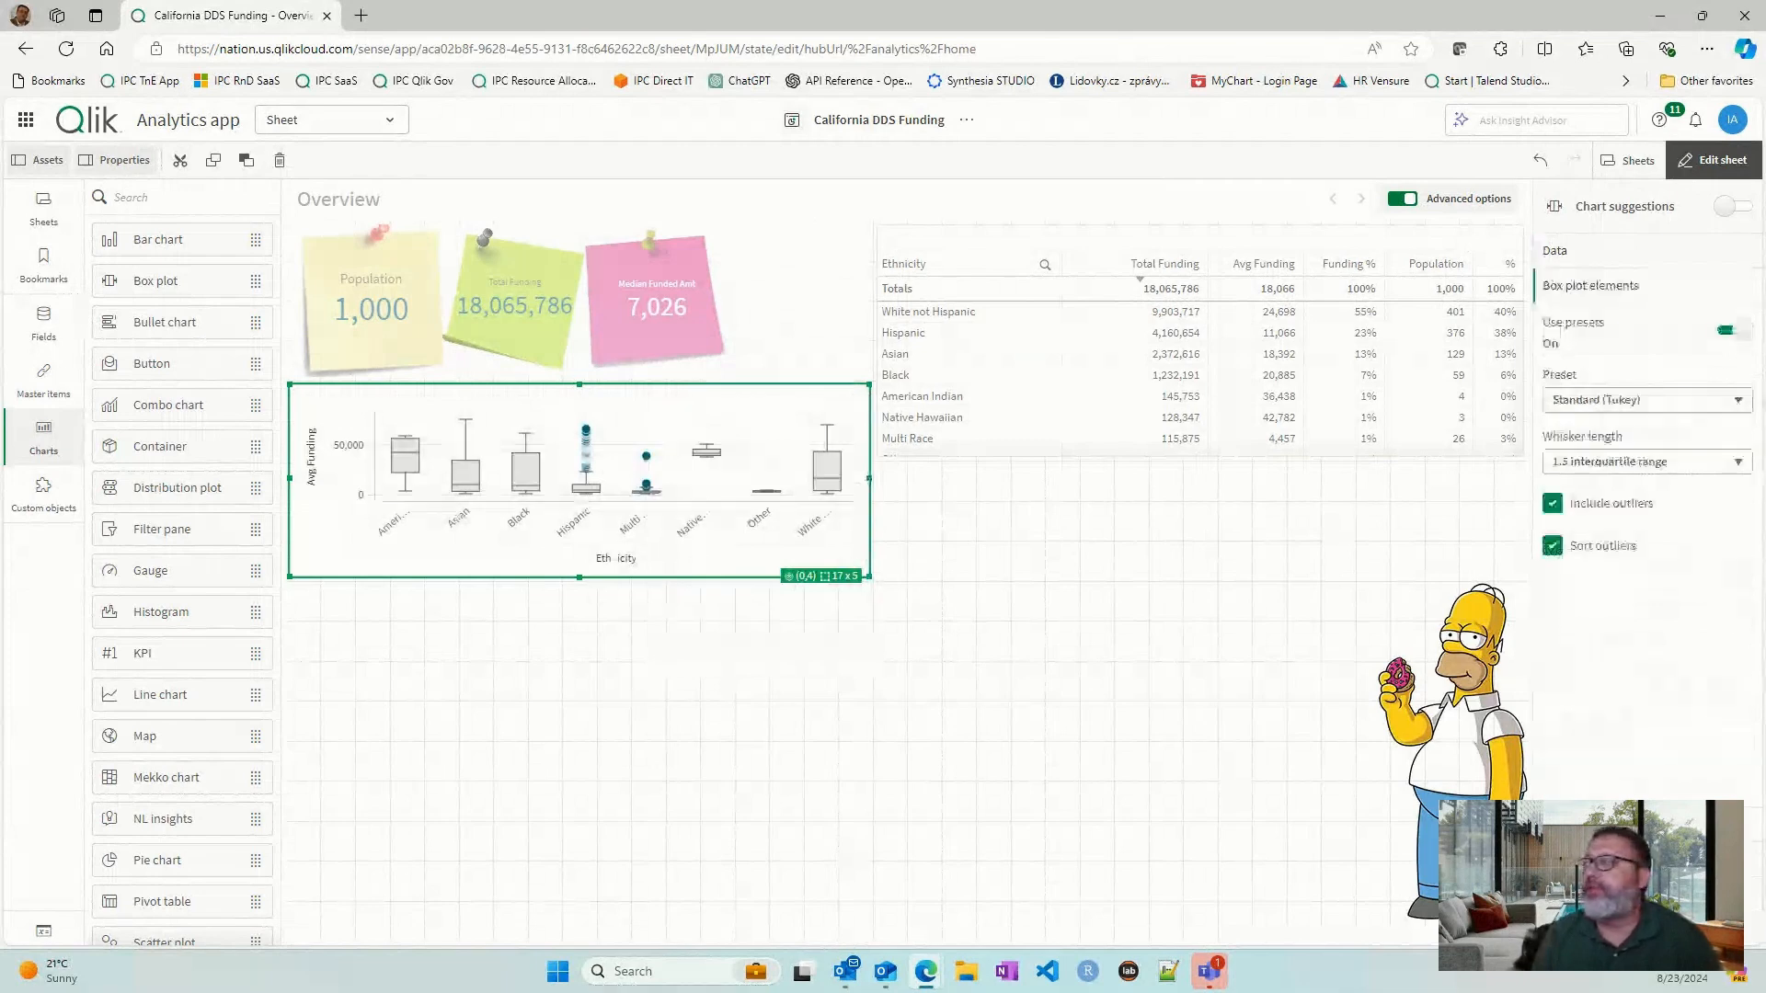
{"action": "left_click", "coordinate": [1637, 513]}
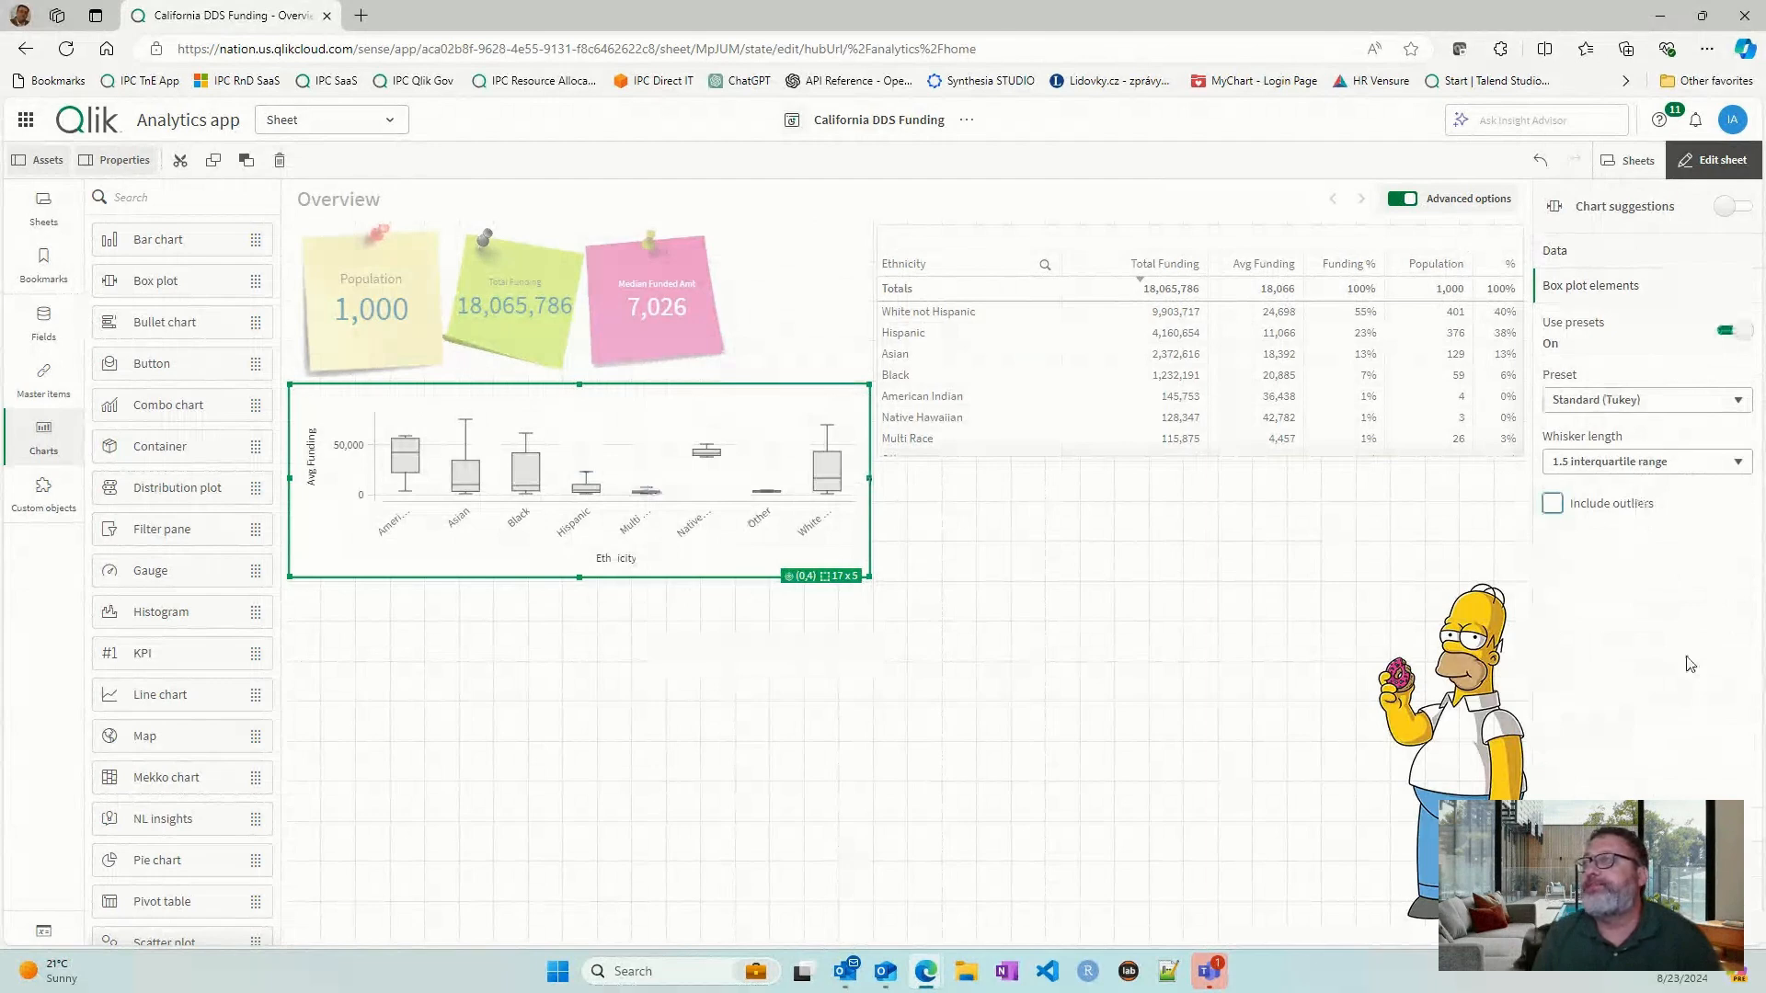
{"action": "left_click", "coordinate": [1651, 926]}
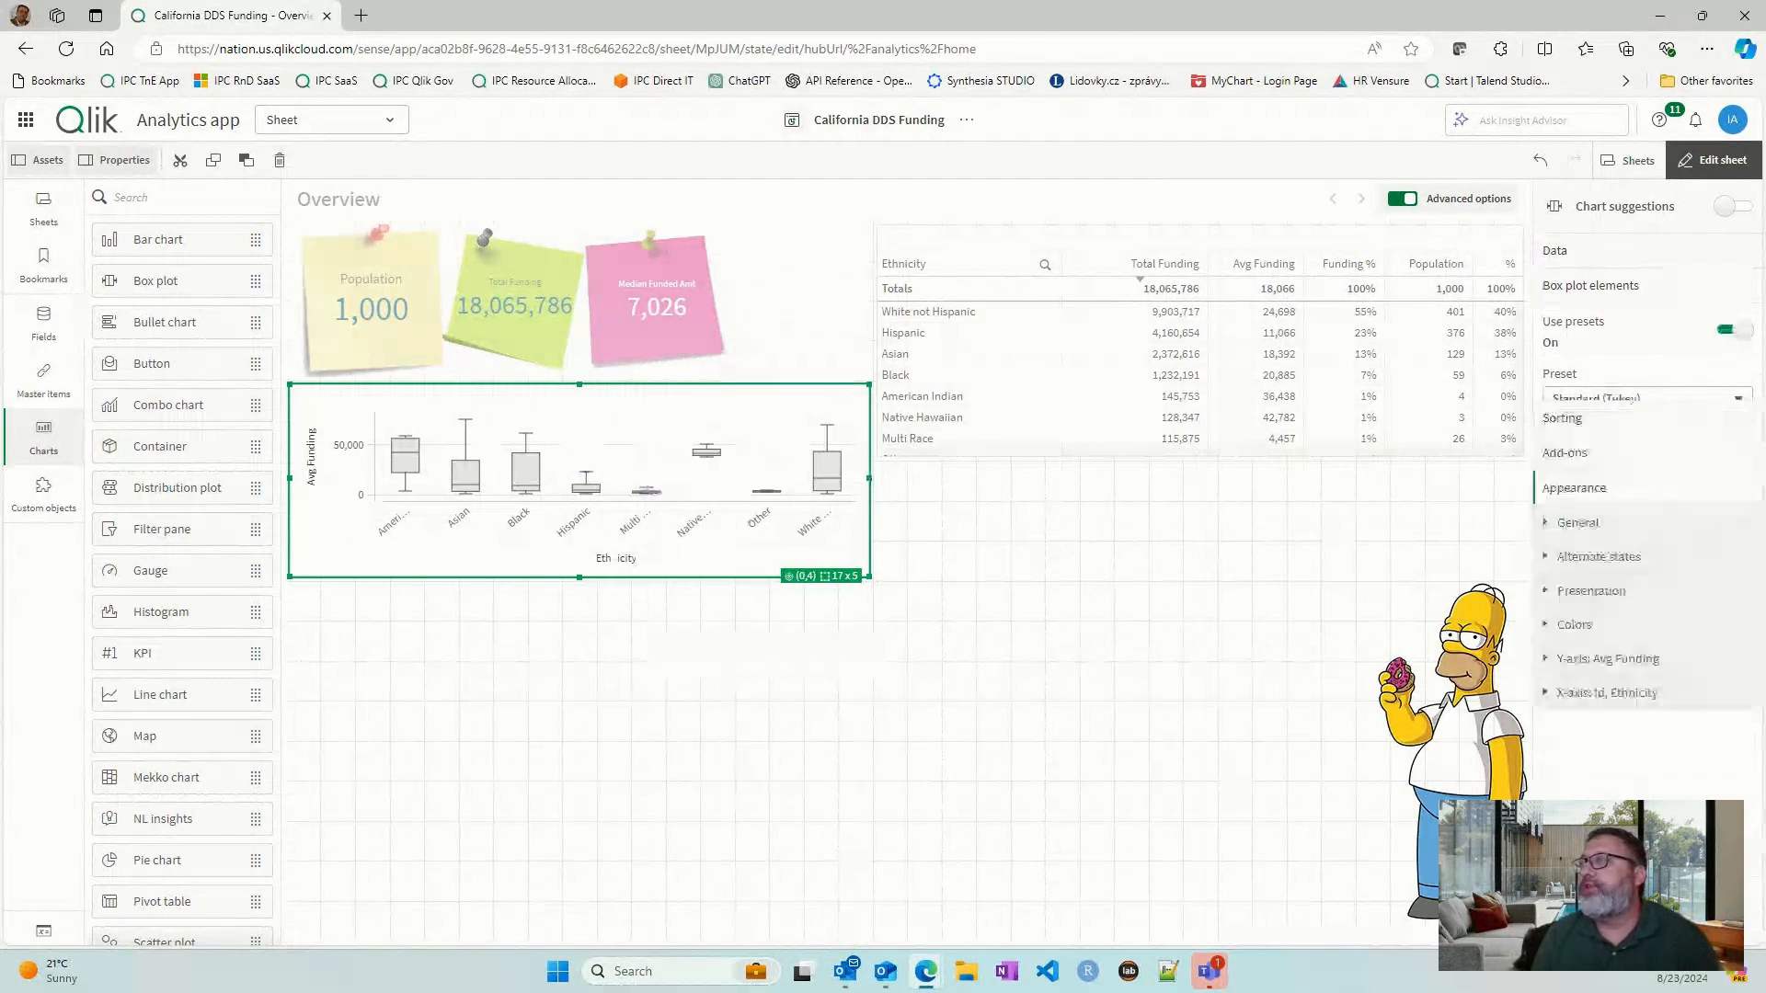
{"action": "left_click", "coordinate": [1601, 500]}
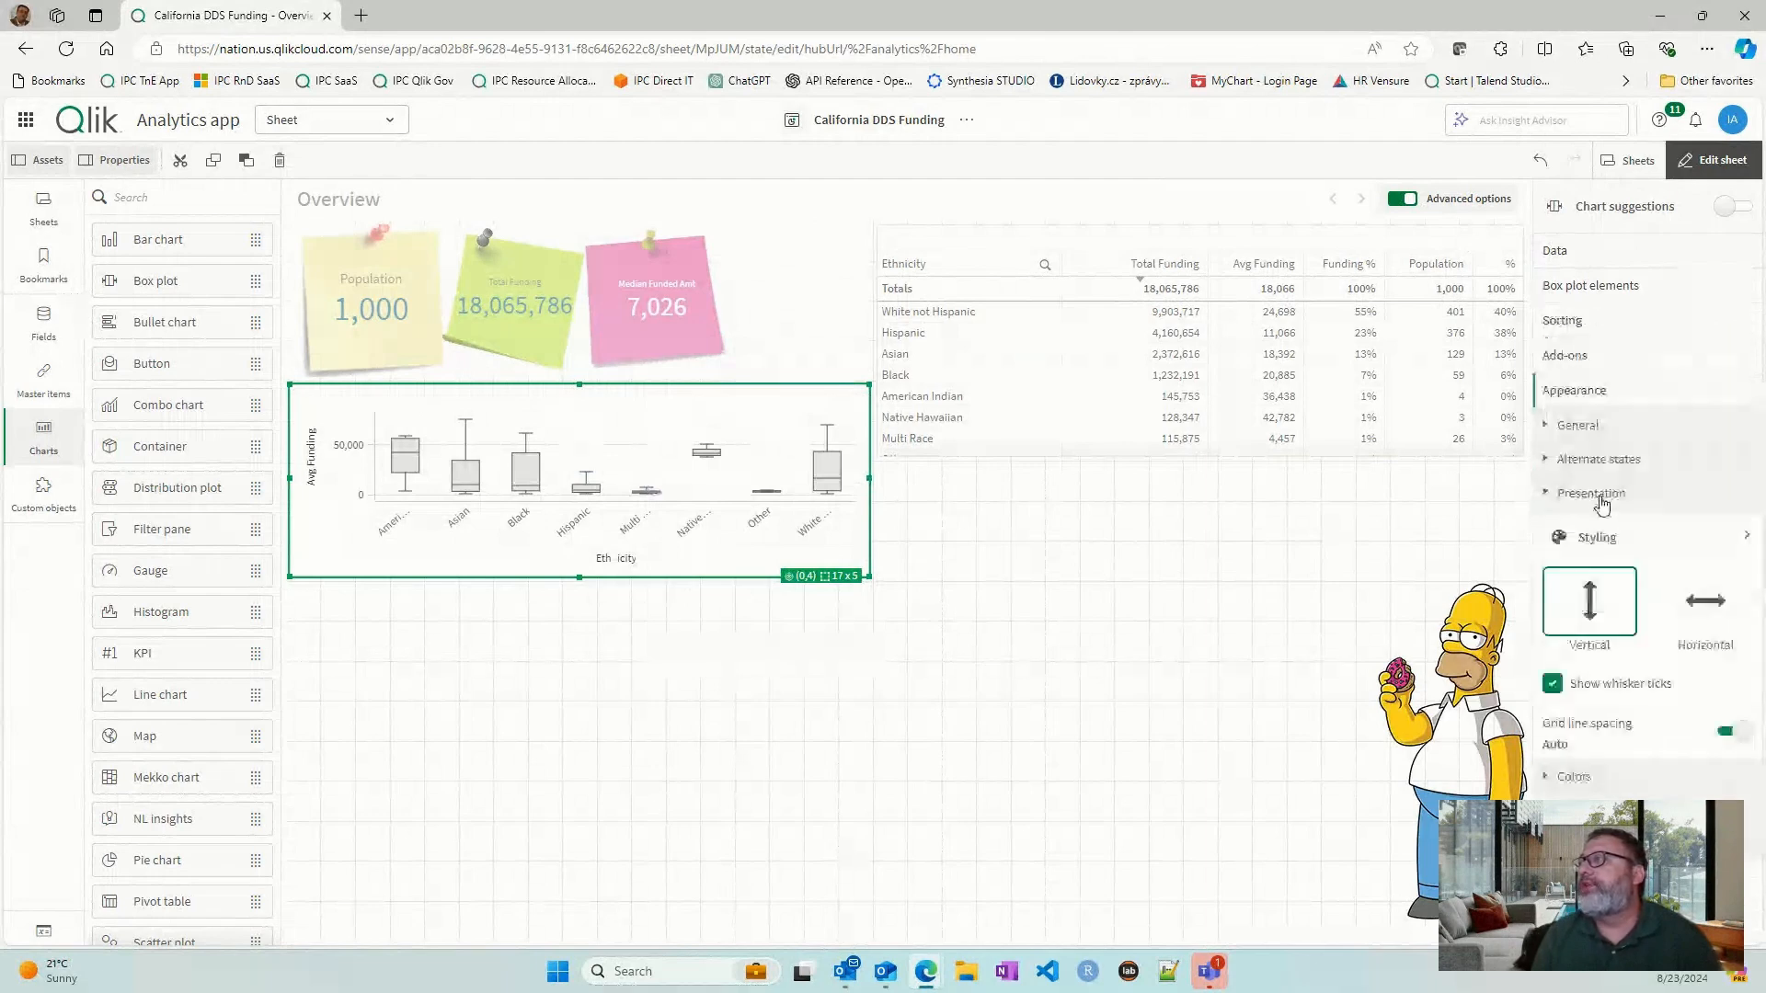
{"action": "left_click", "coordinate": [1697, 629]}
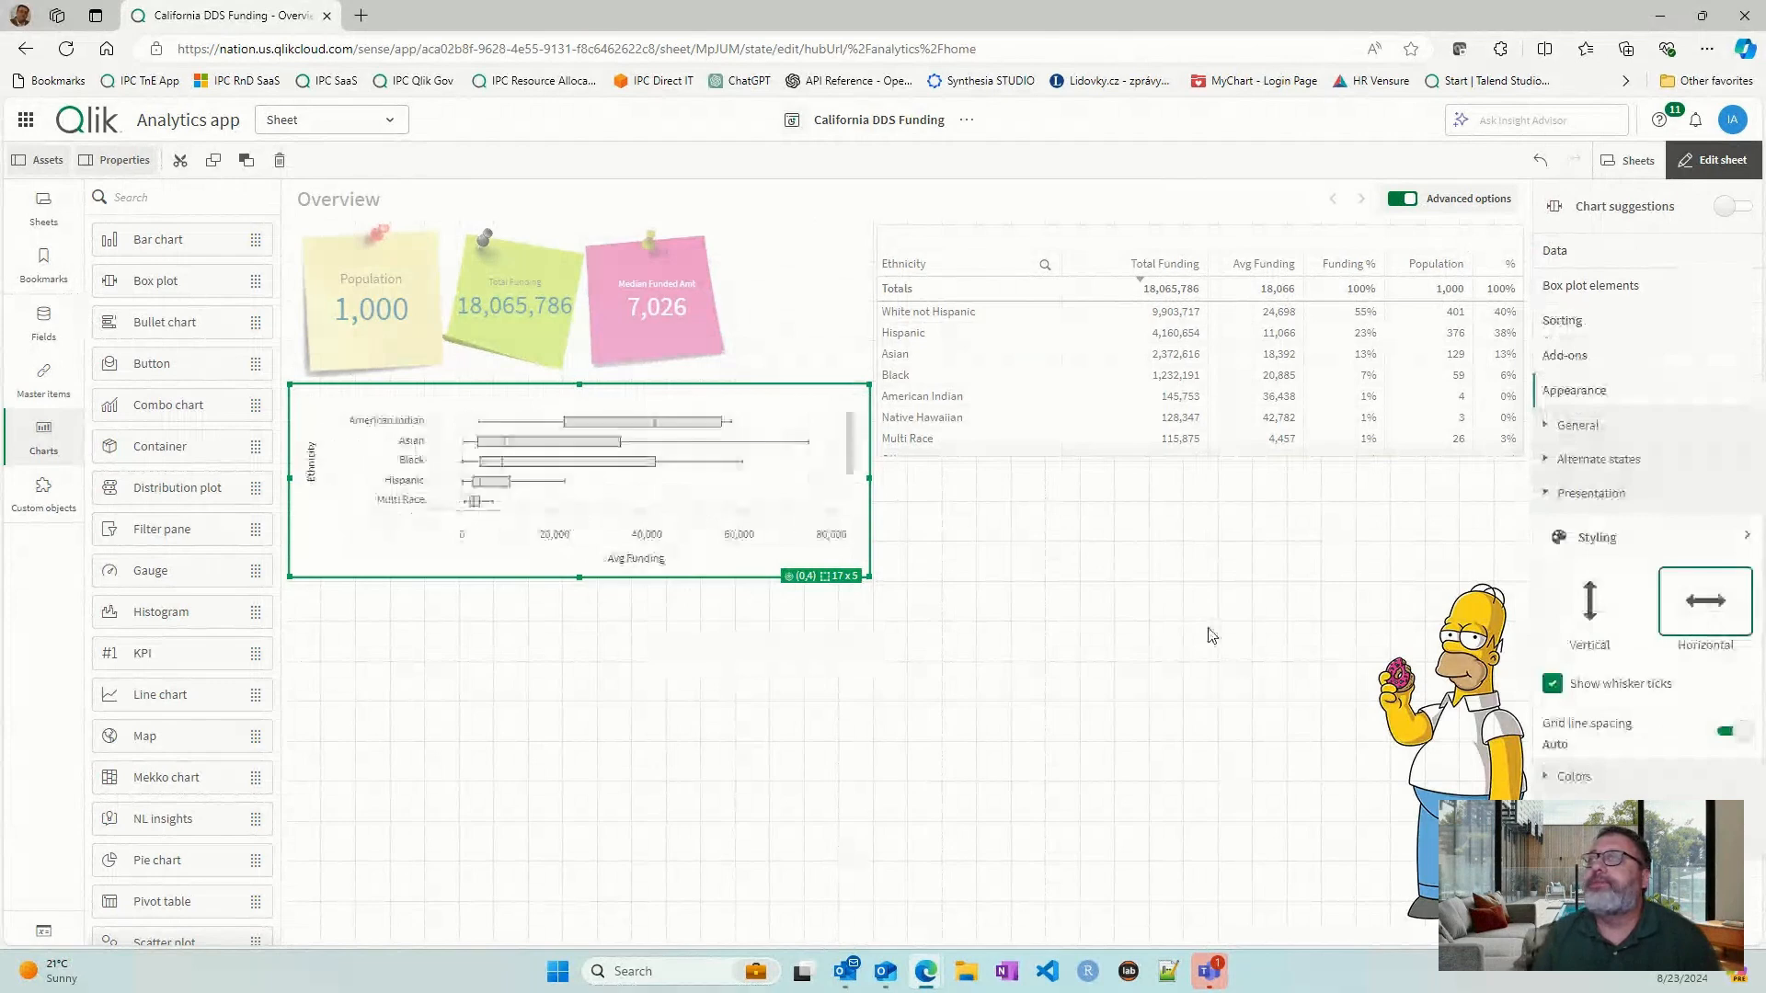
- Extend the box plot downward to 17 x 13 grid cells and leave edit mode to inspect the funding spread per ethnicity
{"action": "left_click_drag", "start_coordinate": [626, 575], "coordinate": [543, 924]}
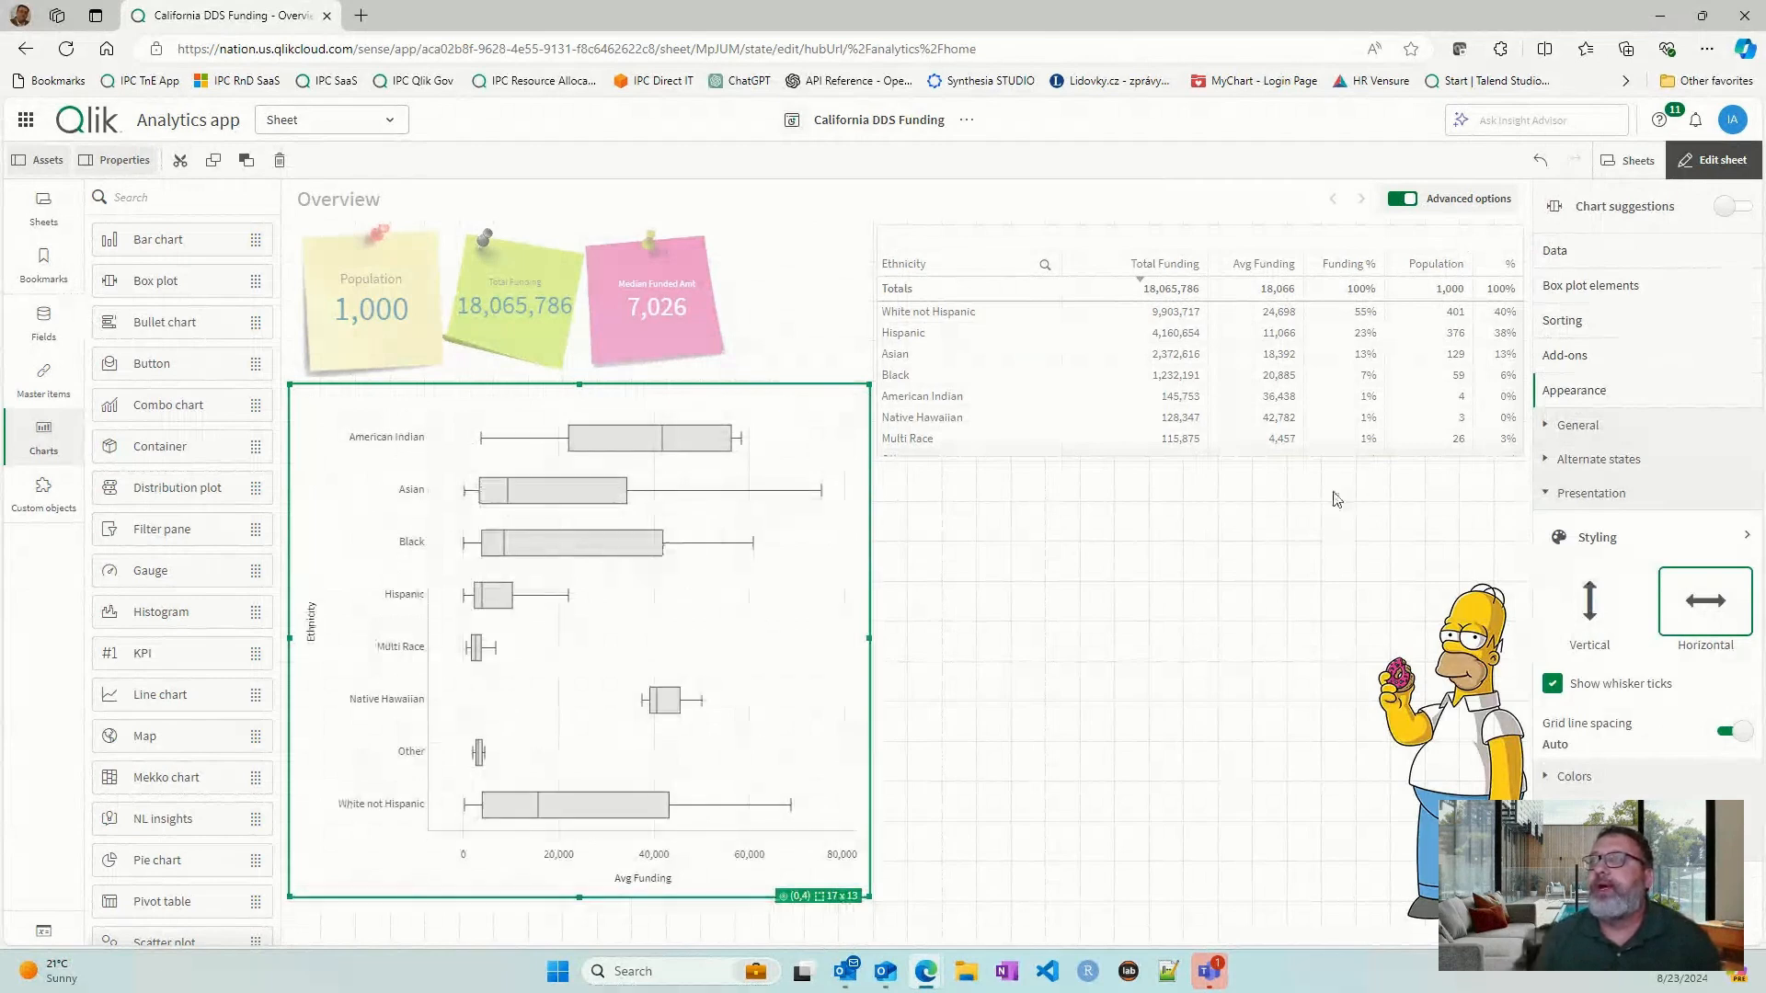
{"action": "left_click", "coordinate": [1720, 162]}
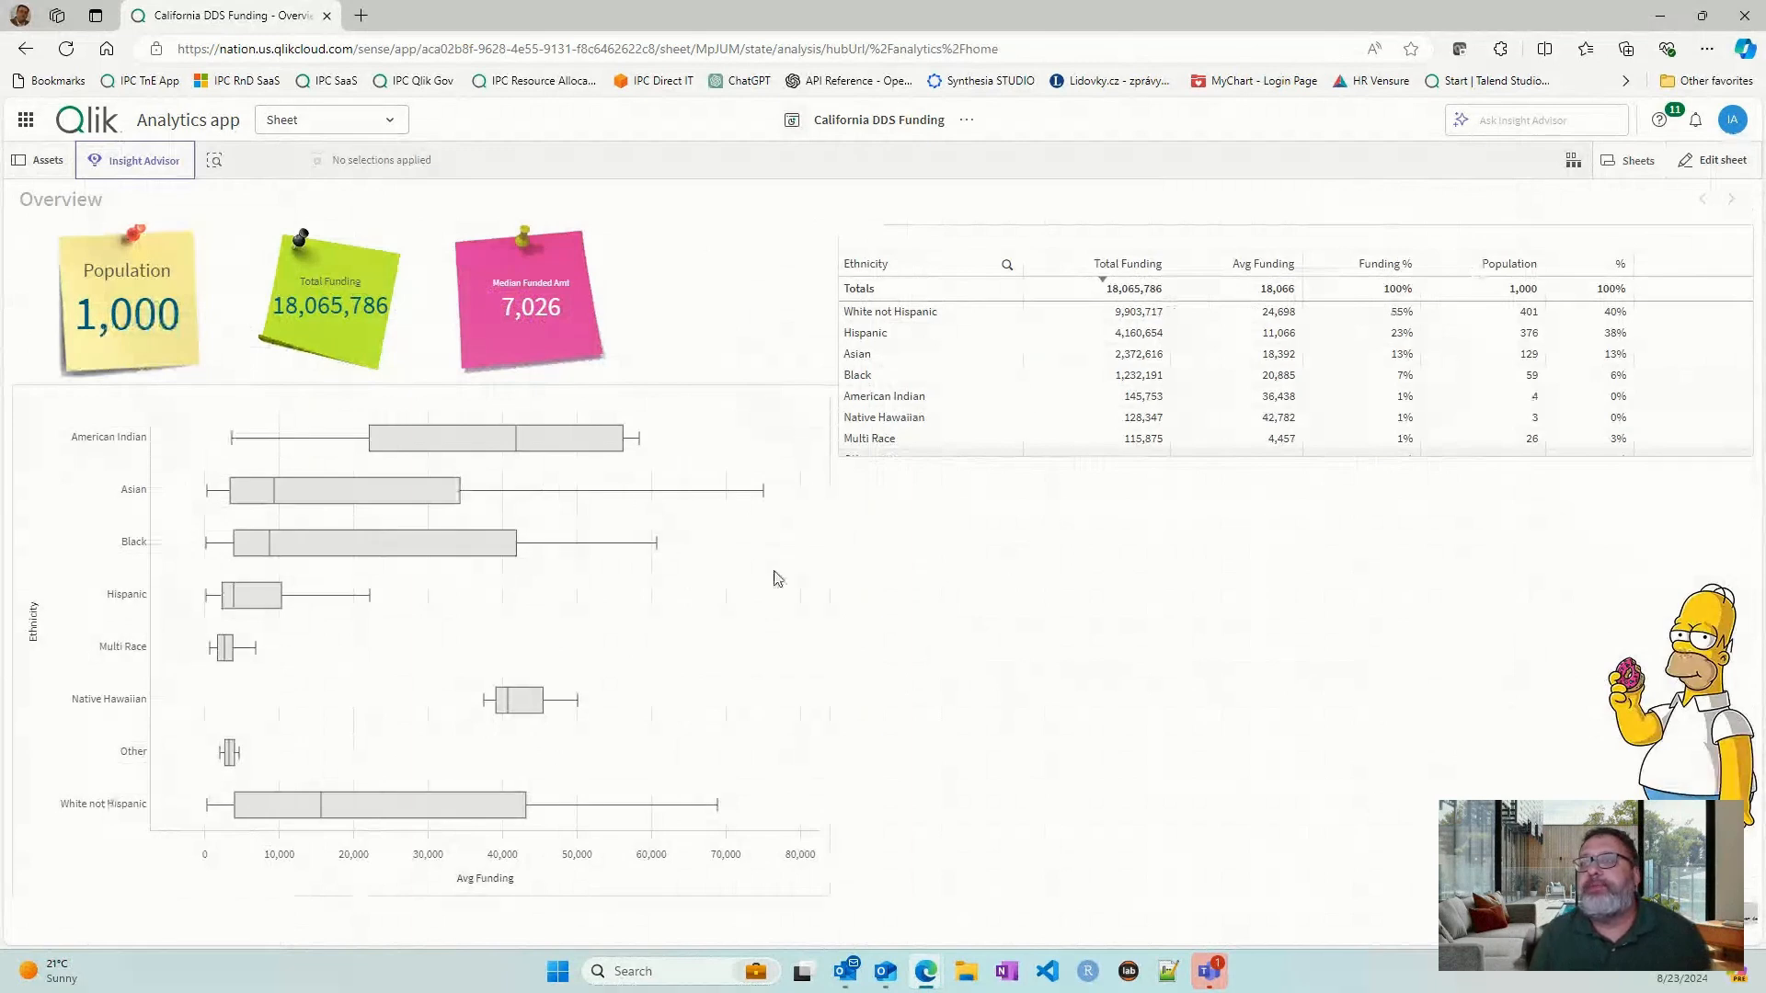
{"action": "left_click", "coordinate": [1718, 161]}
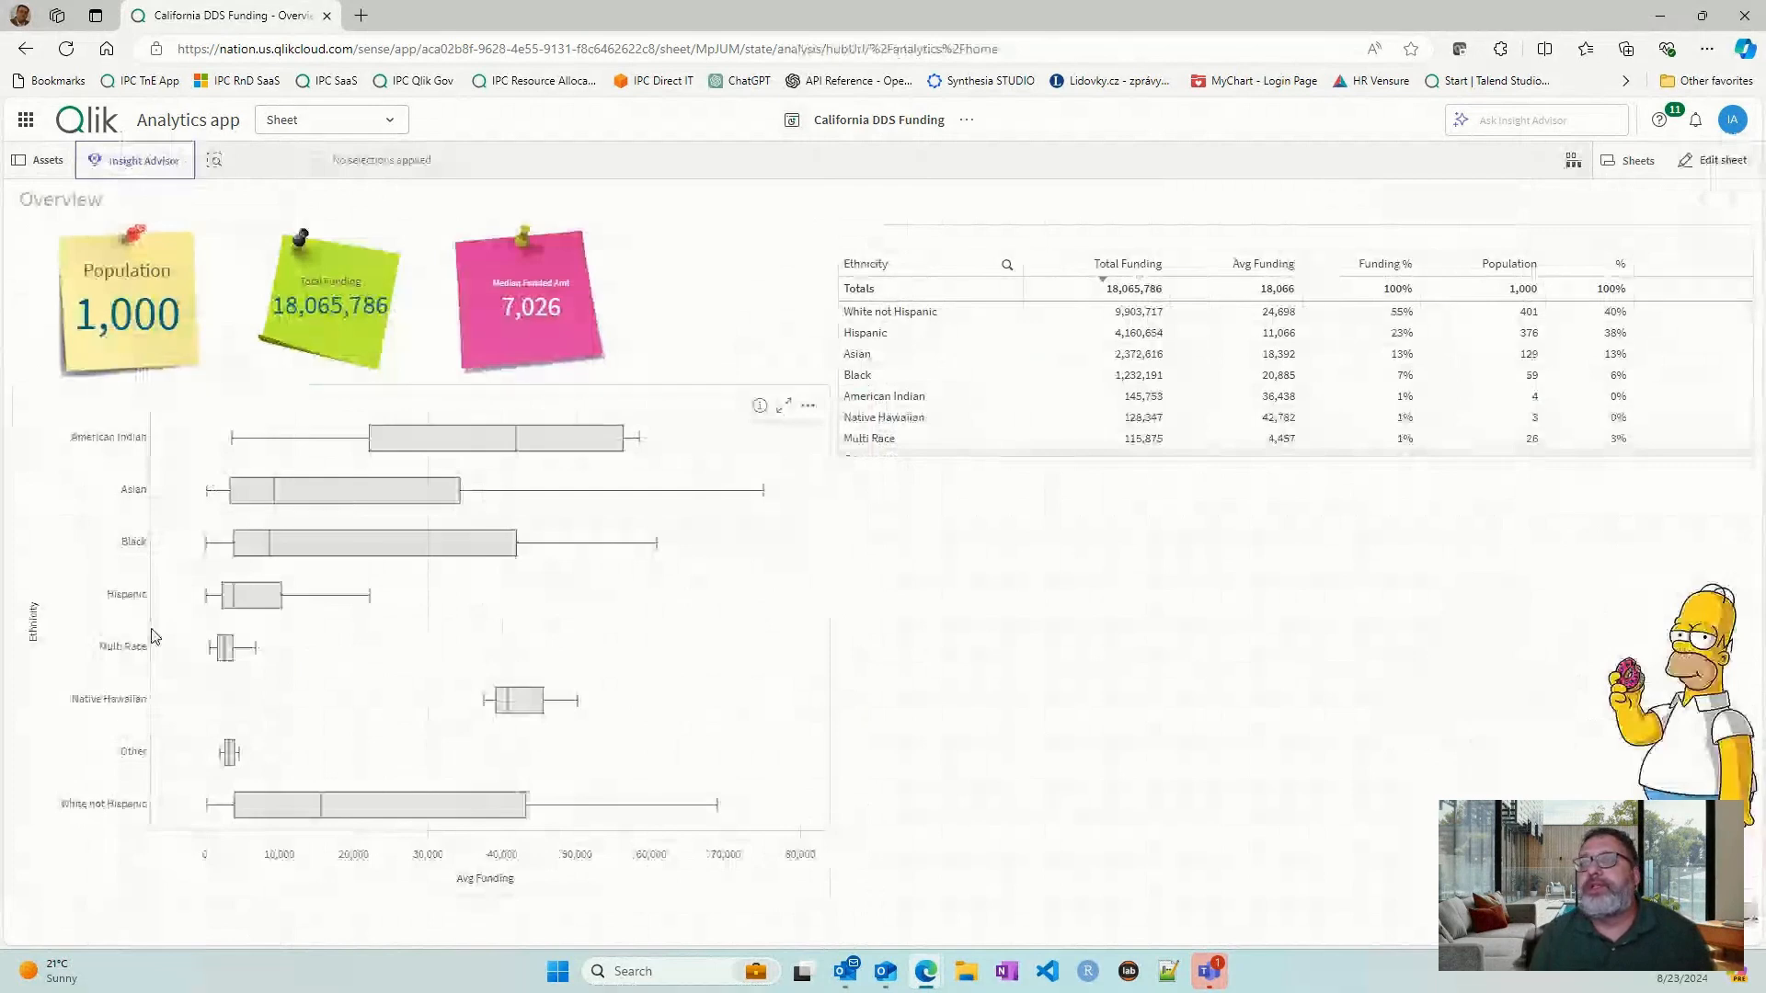
{"action": "mouse_move", "coordinate": [255, 601]}
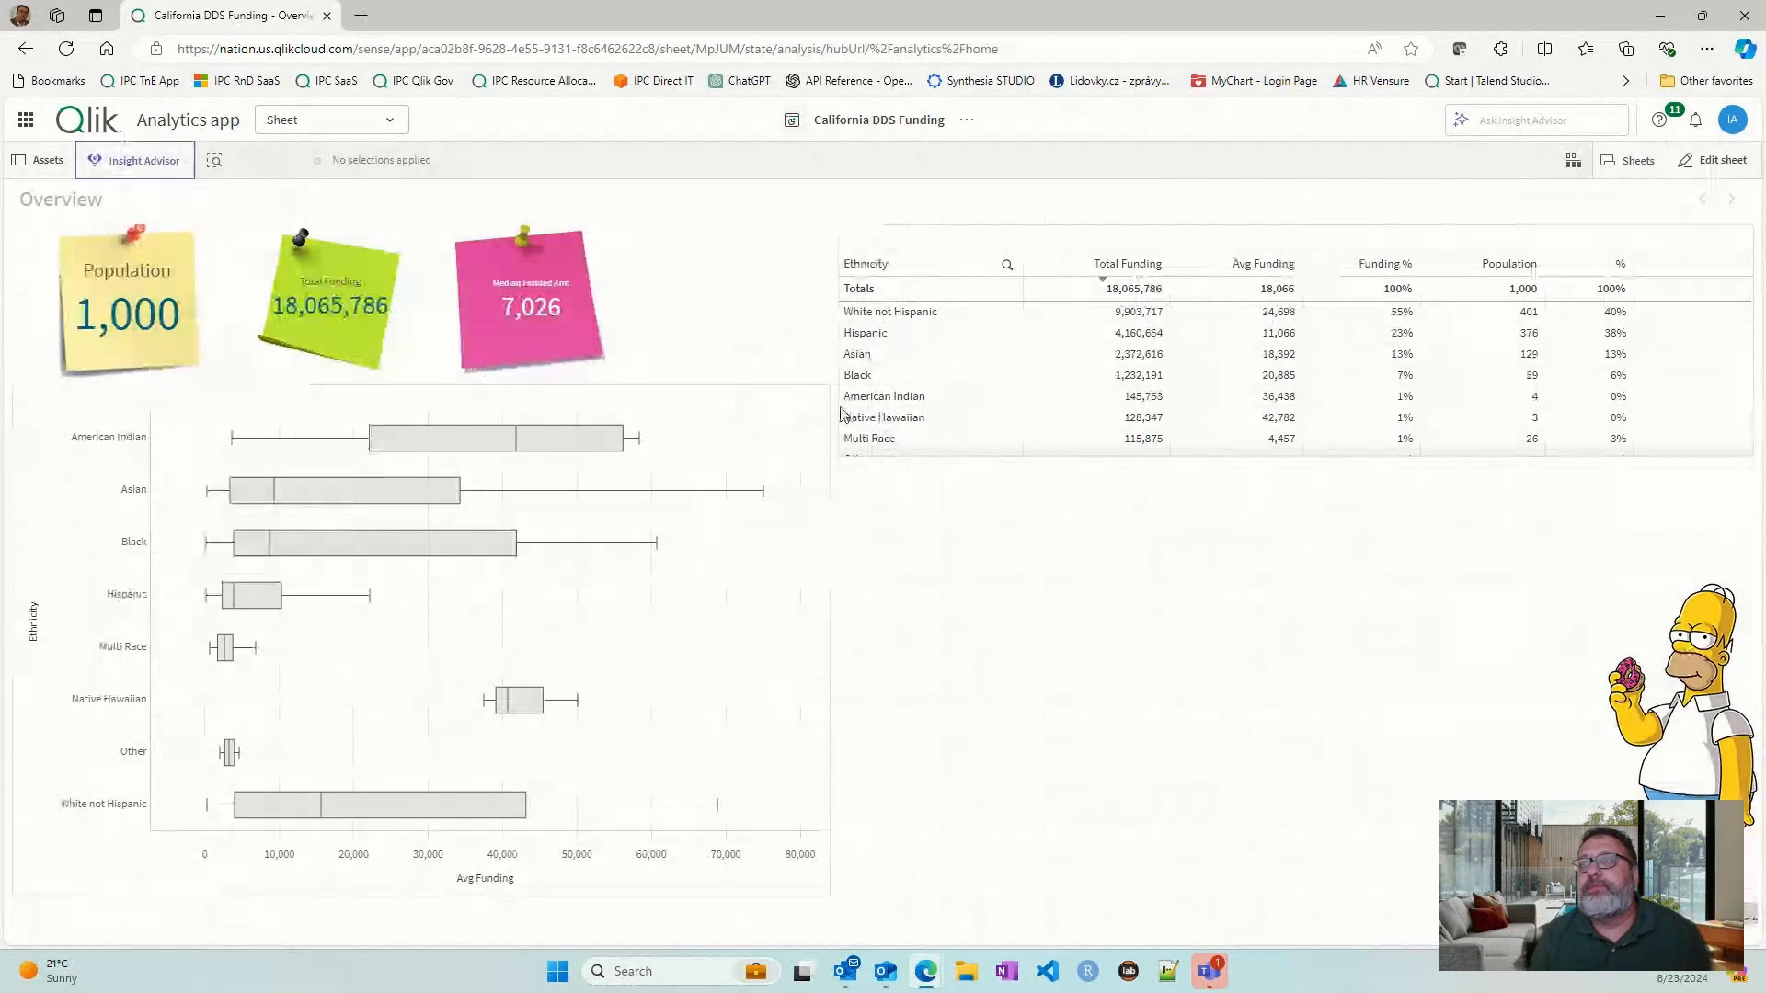
- Filter the sheet to the ethnicities Hispanic and White not Hispanic and compare their box plots
{"action": "left_click", "coordinate": [906, 334]}
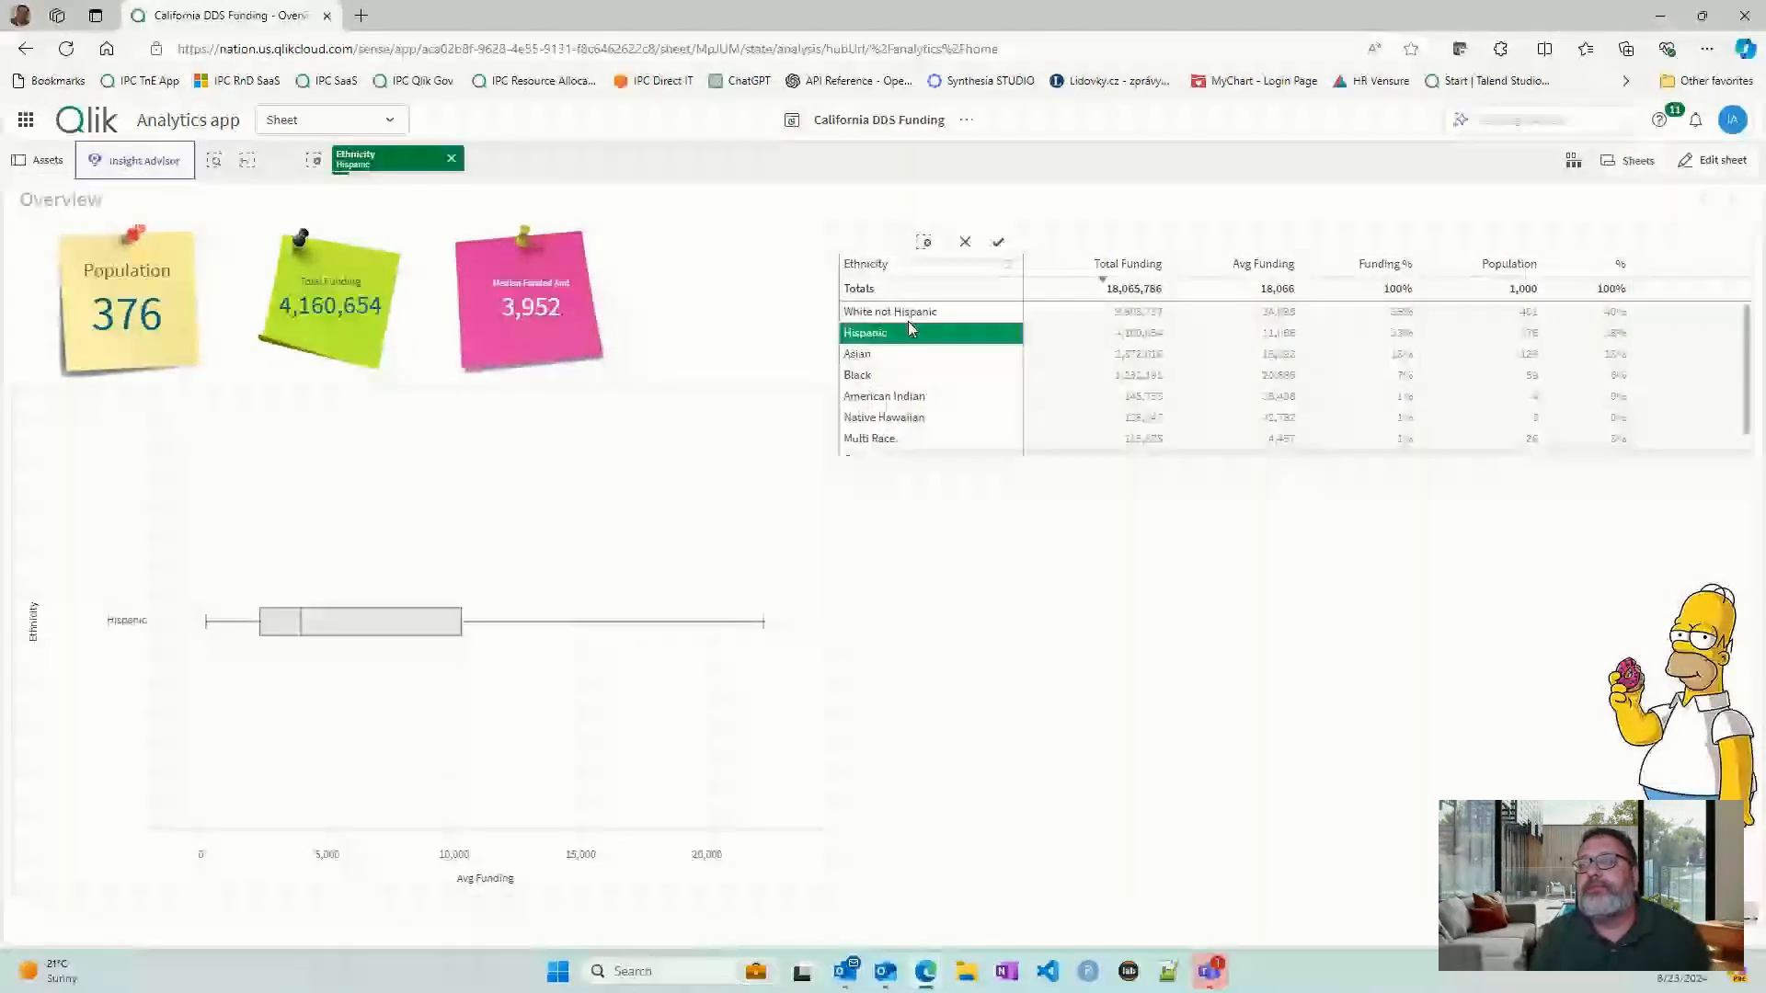
{"action": "left_click", "coordinate": [925, 312]}
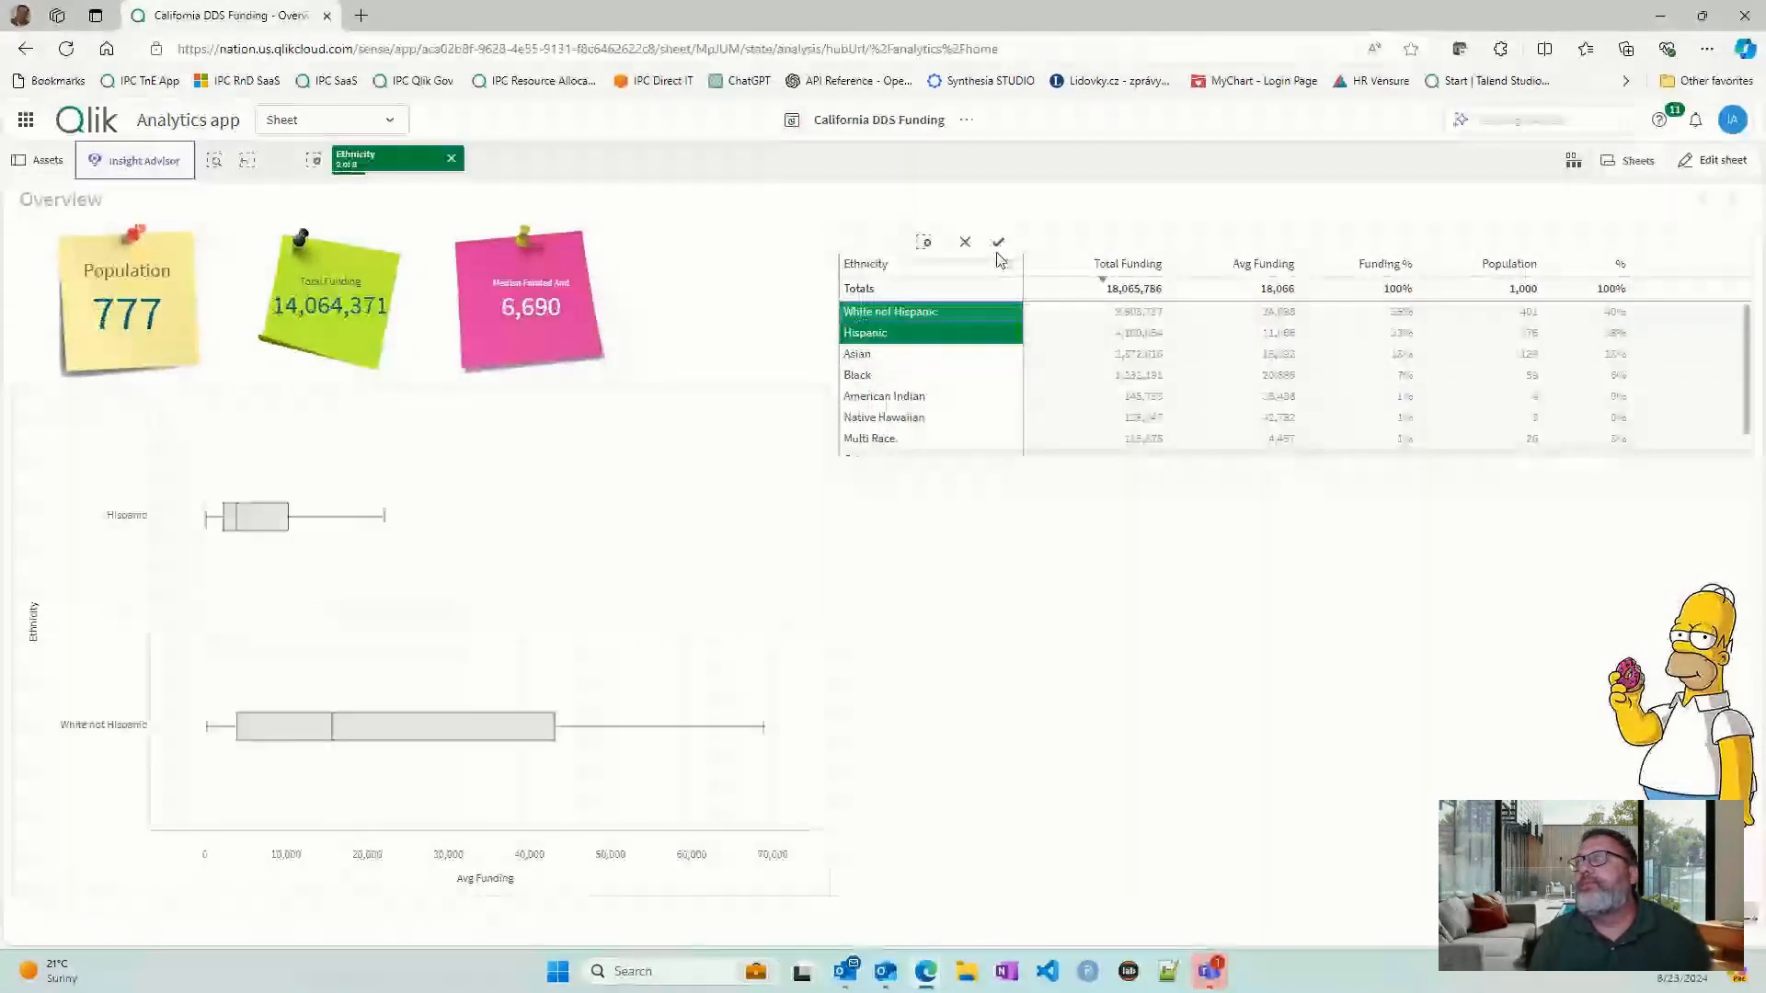
{"action": "left_click", "coordinate": [998, 243]}
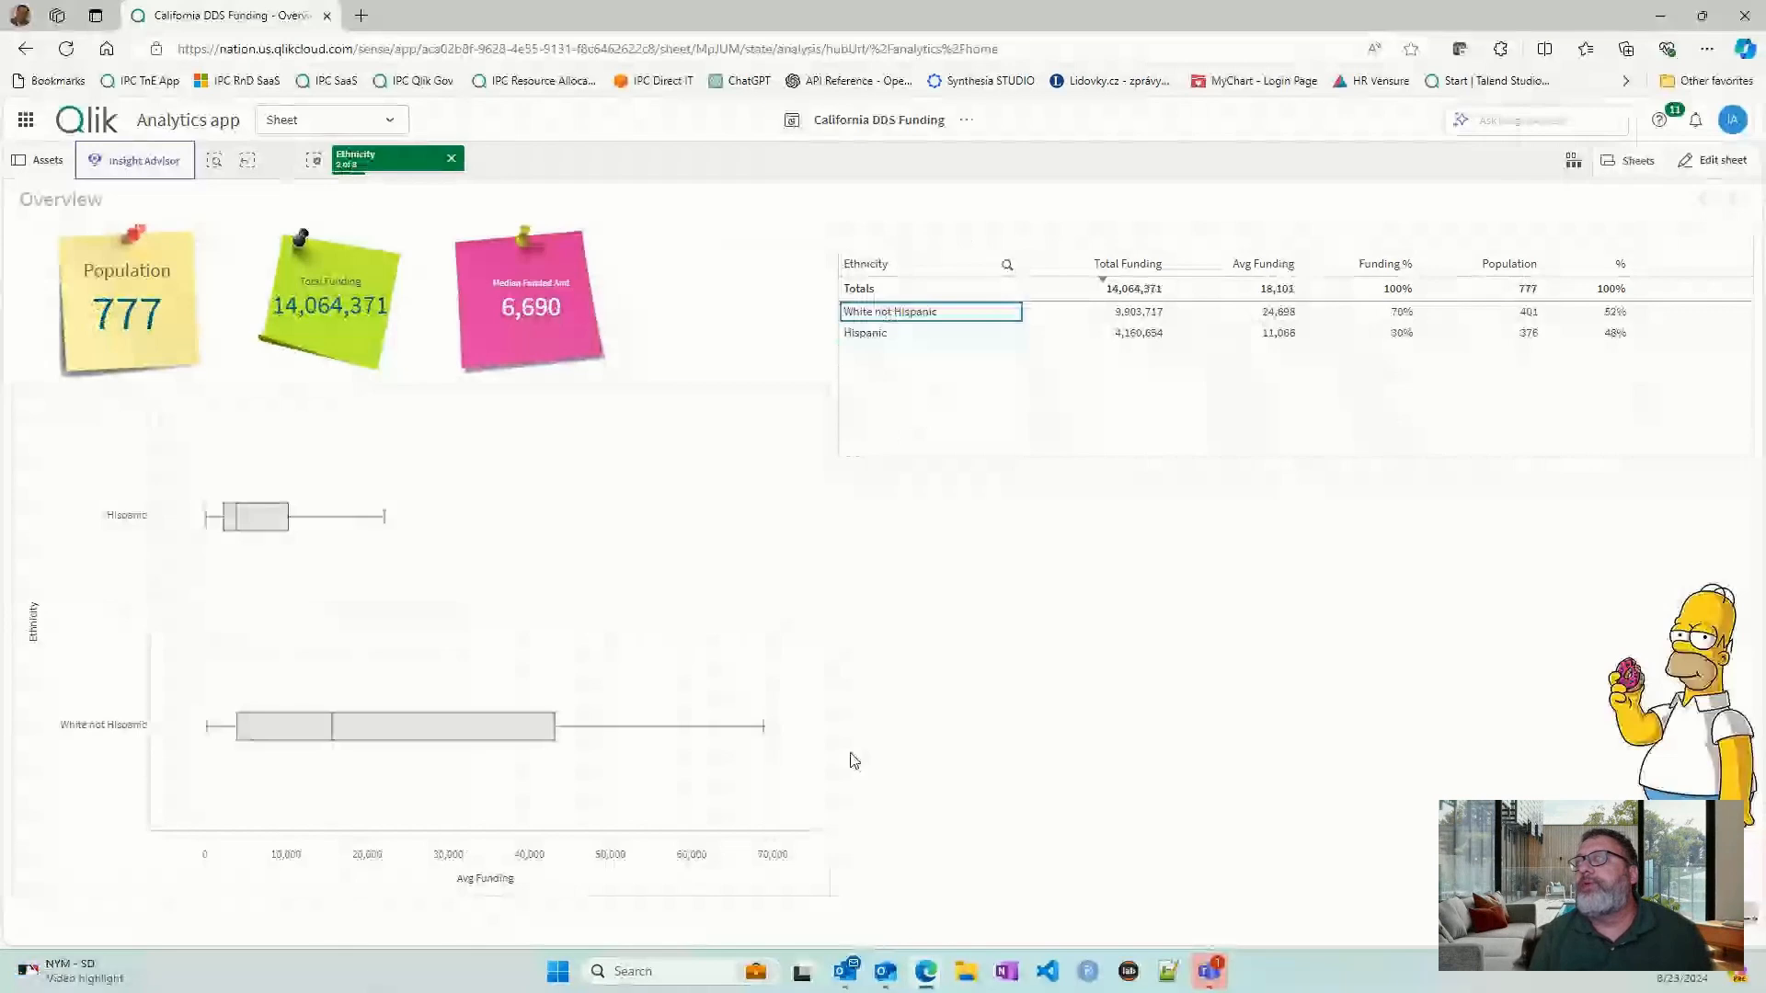
{"action": "mouse_move", "coordinate": [342, 729]}
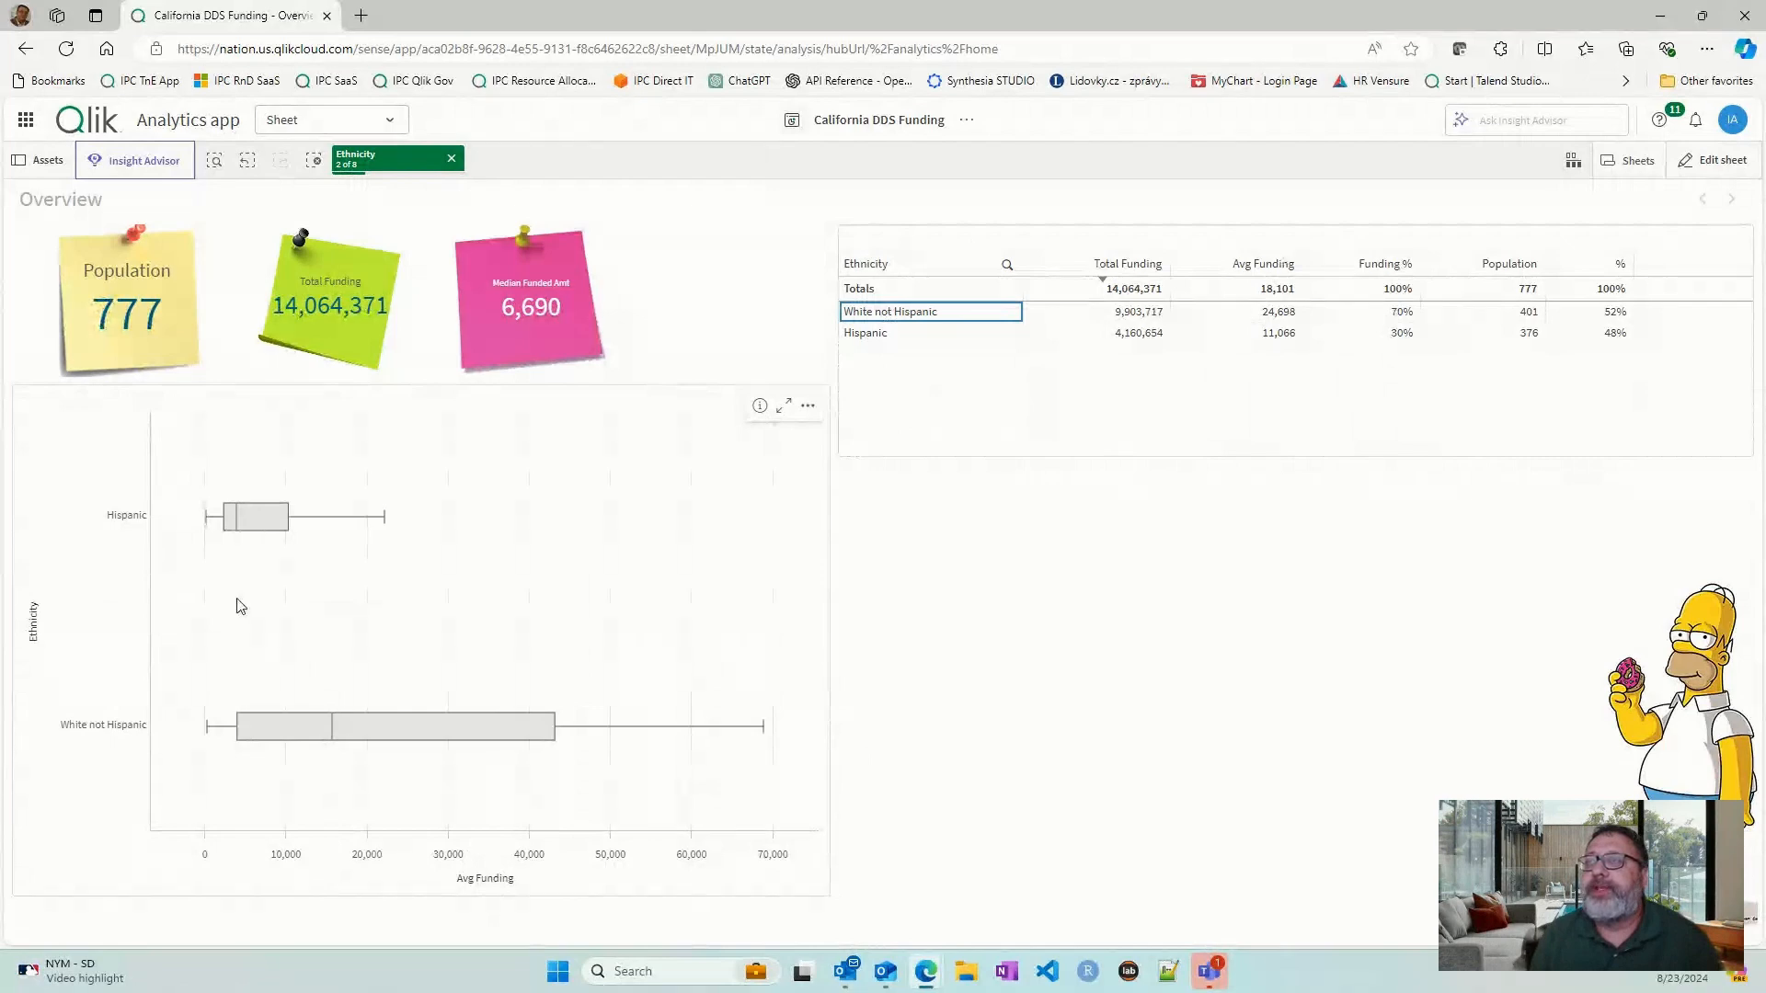
{"action": "mouse_move", "coordinate": [252, 520]}
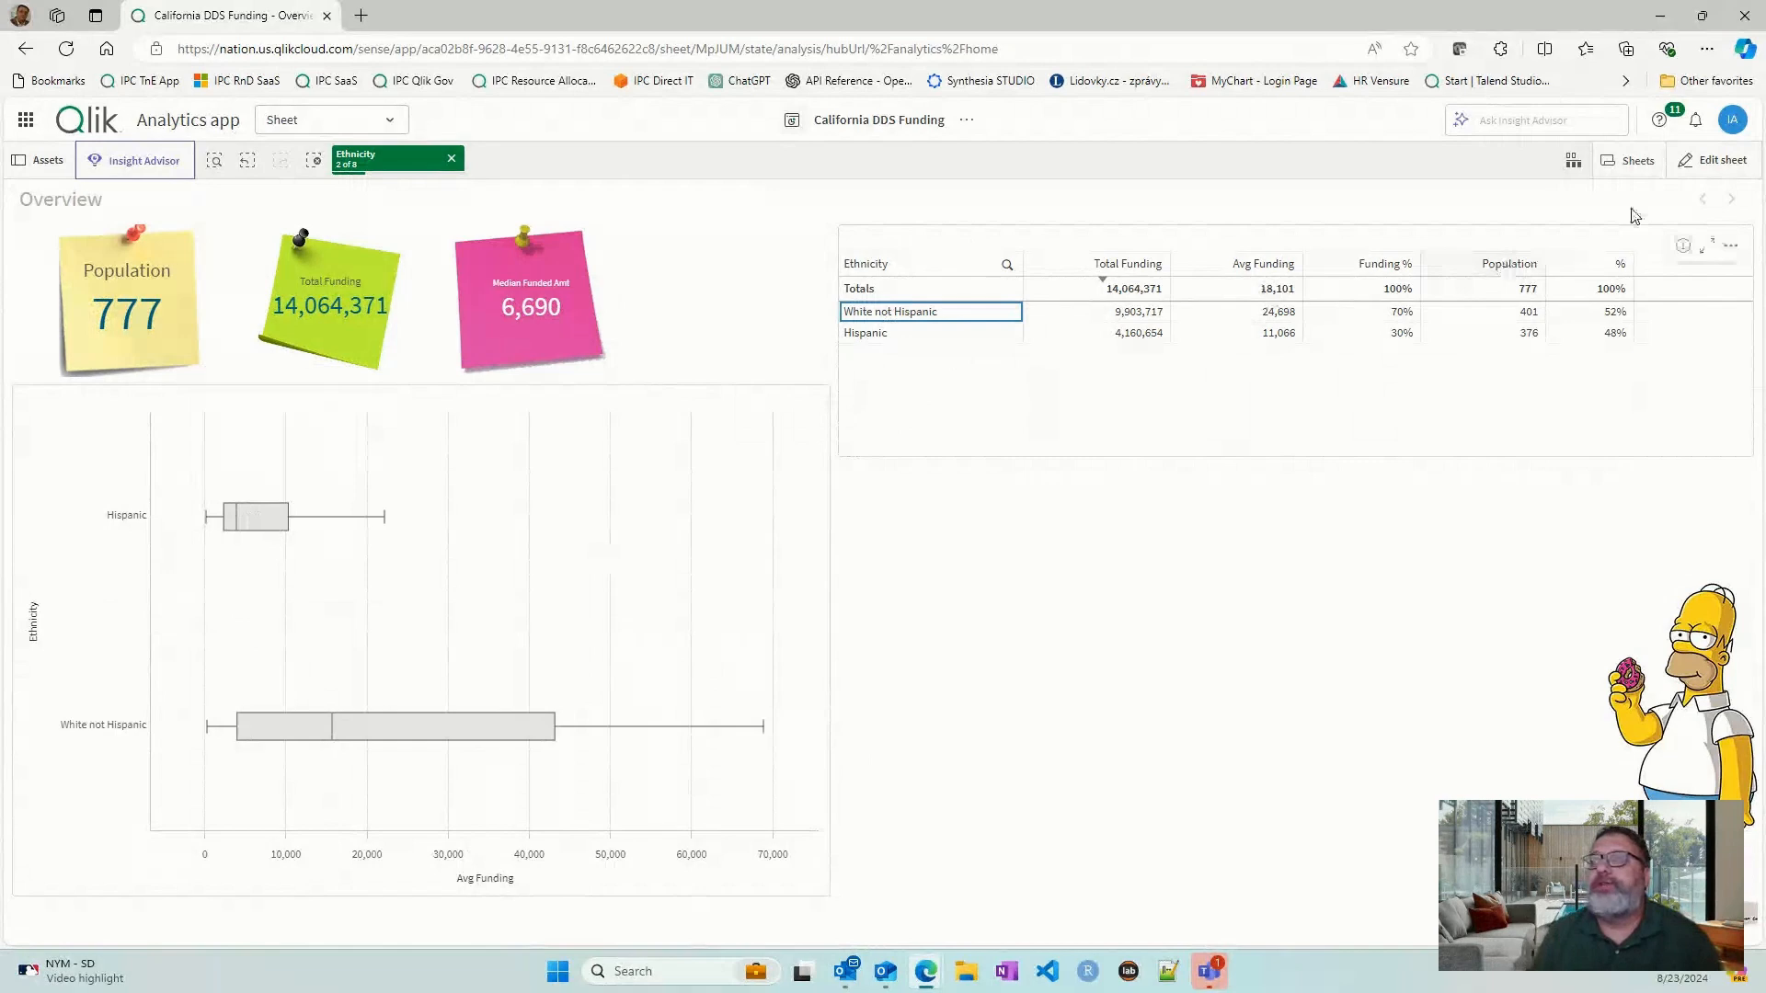
- Return to sheet editing and add the box plot to the master items under the name "Ethnicity Box Plot"
{"action": "left_click", "coordinate": [1712, 160]}
{"action": "left_click", "coordinate": [554, 647]}
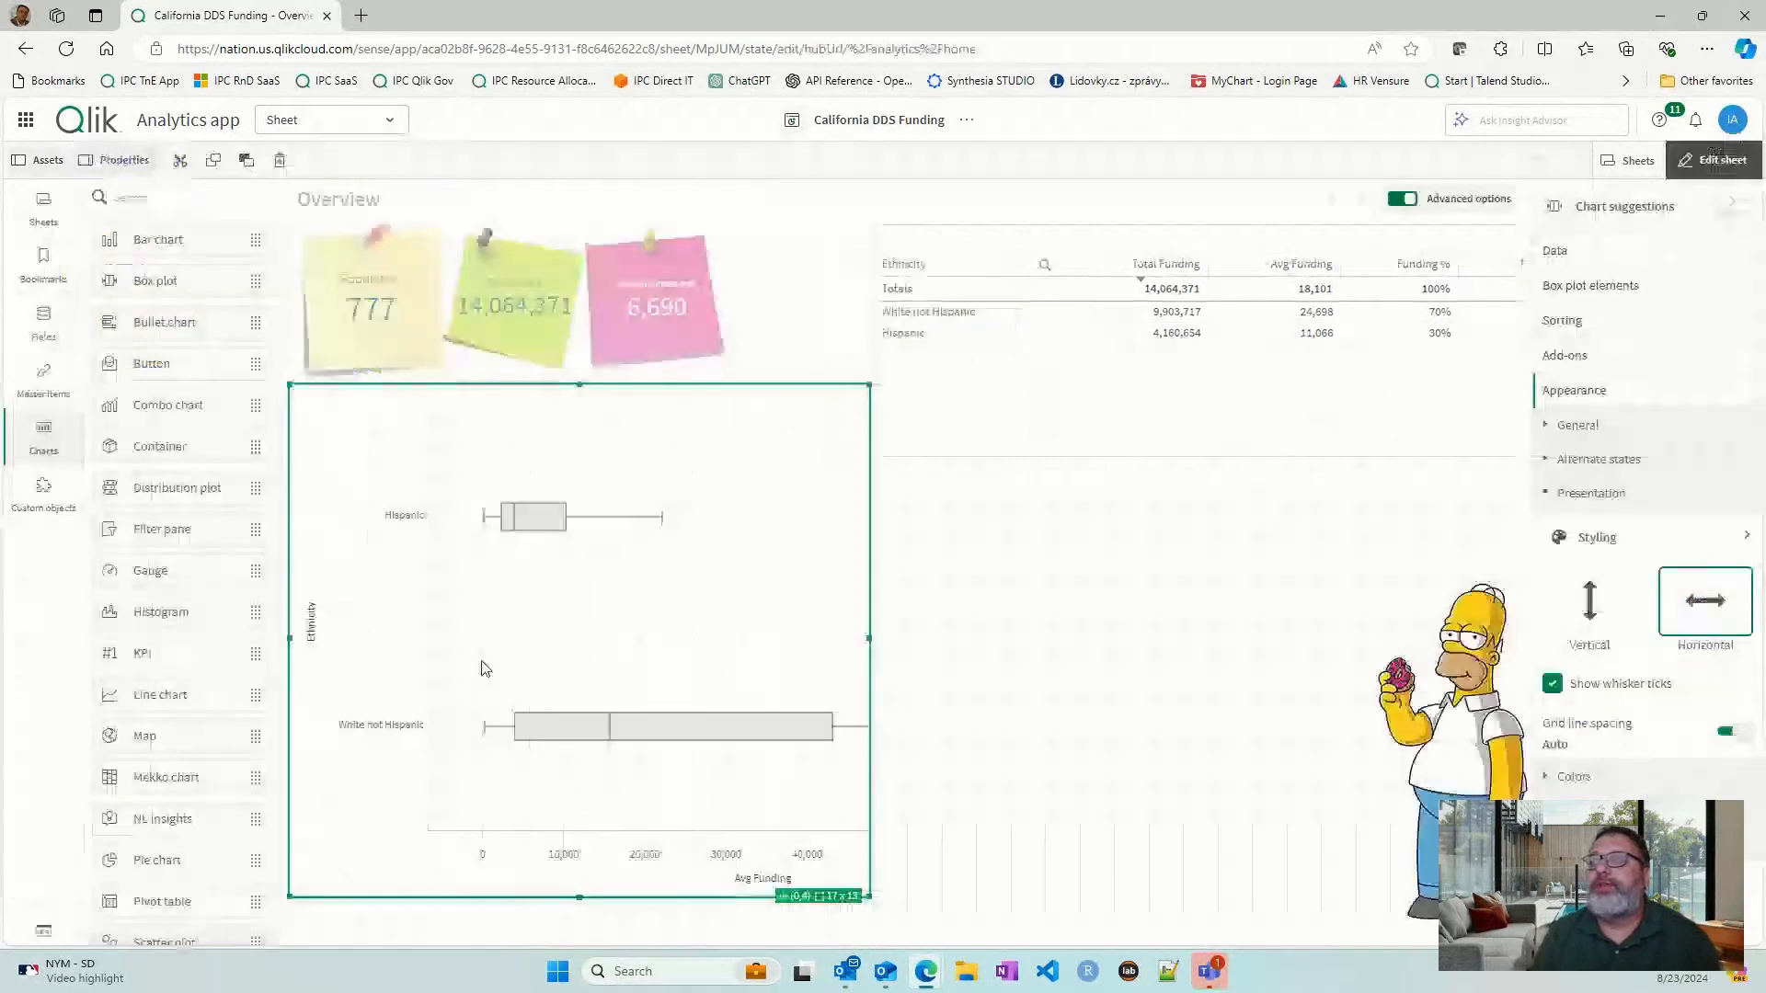
{"action": "right_click", "coordinate": [558, 646]}
{"action": "left_click", "coordinate": [741, 450]}
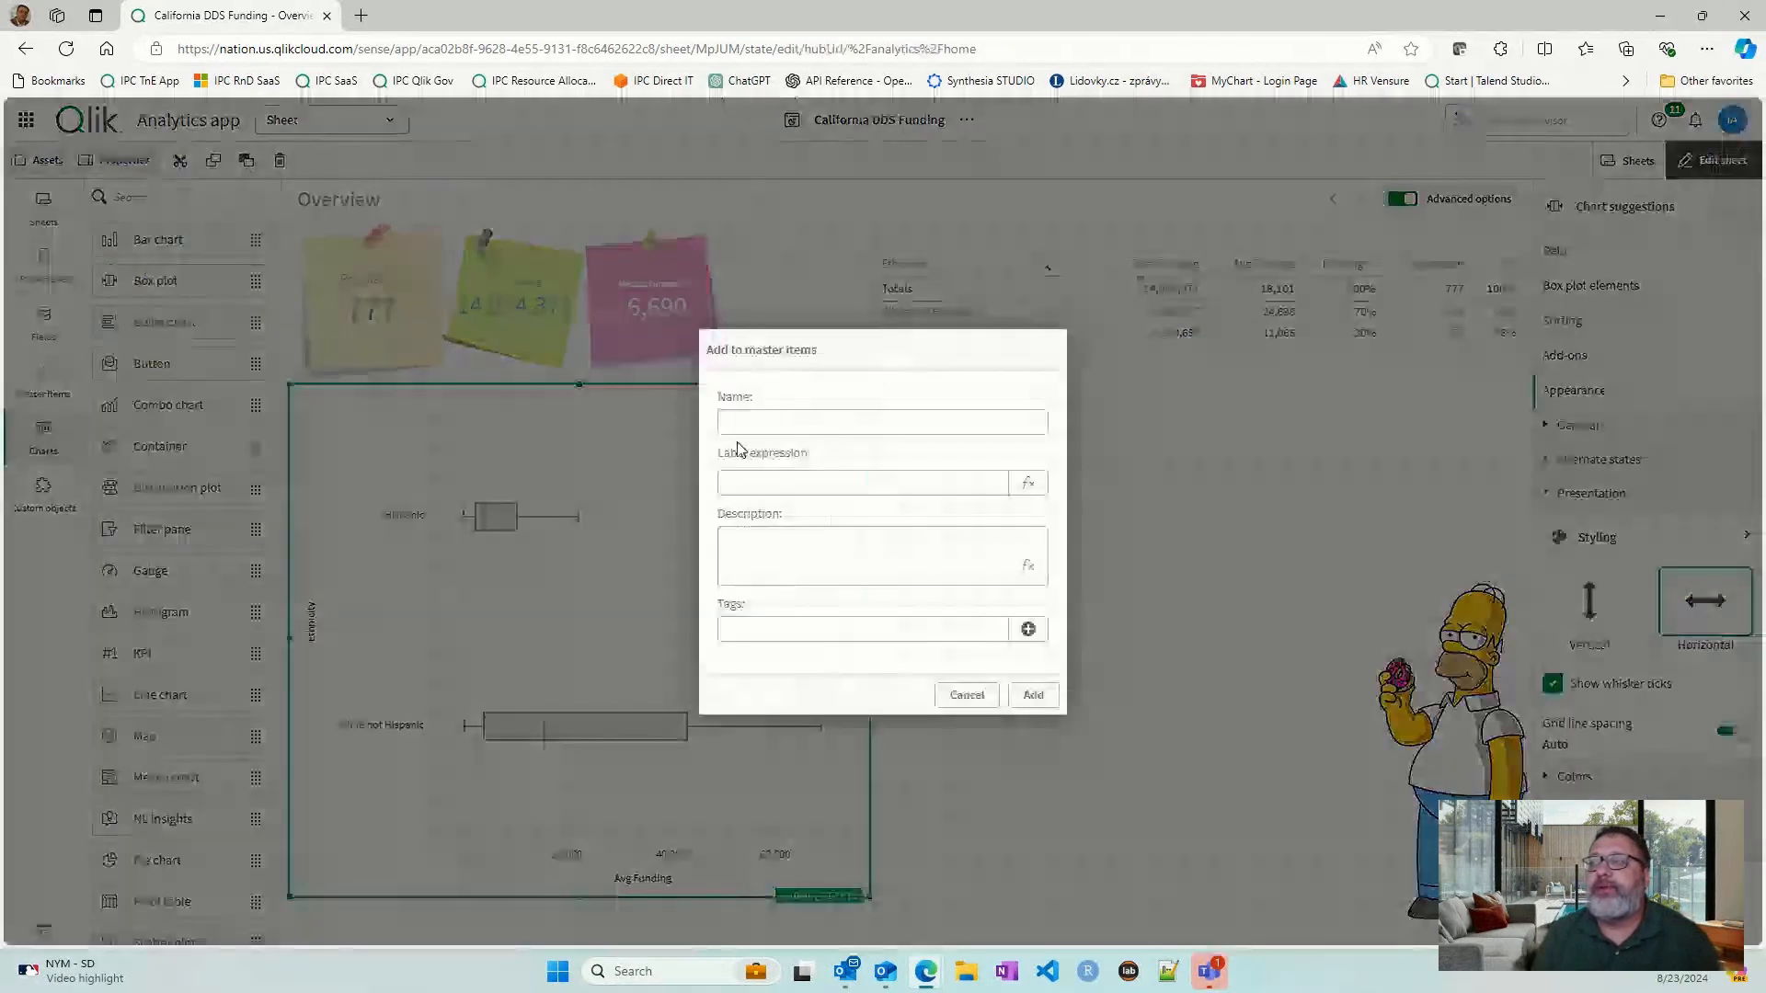
{"action": "left_click", "coordinate": [759, 424]}
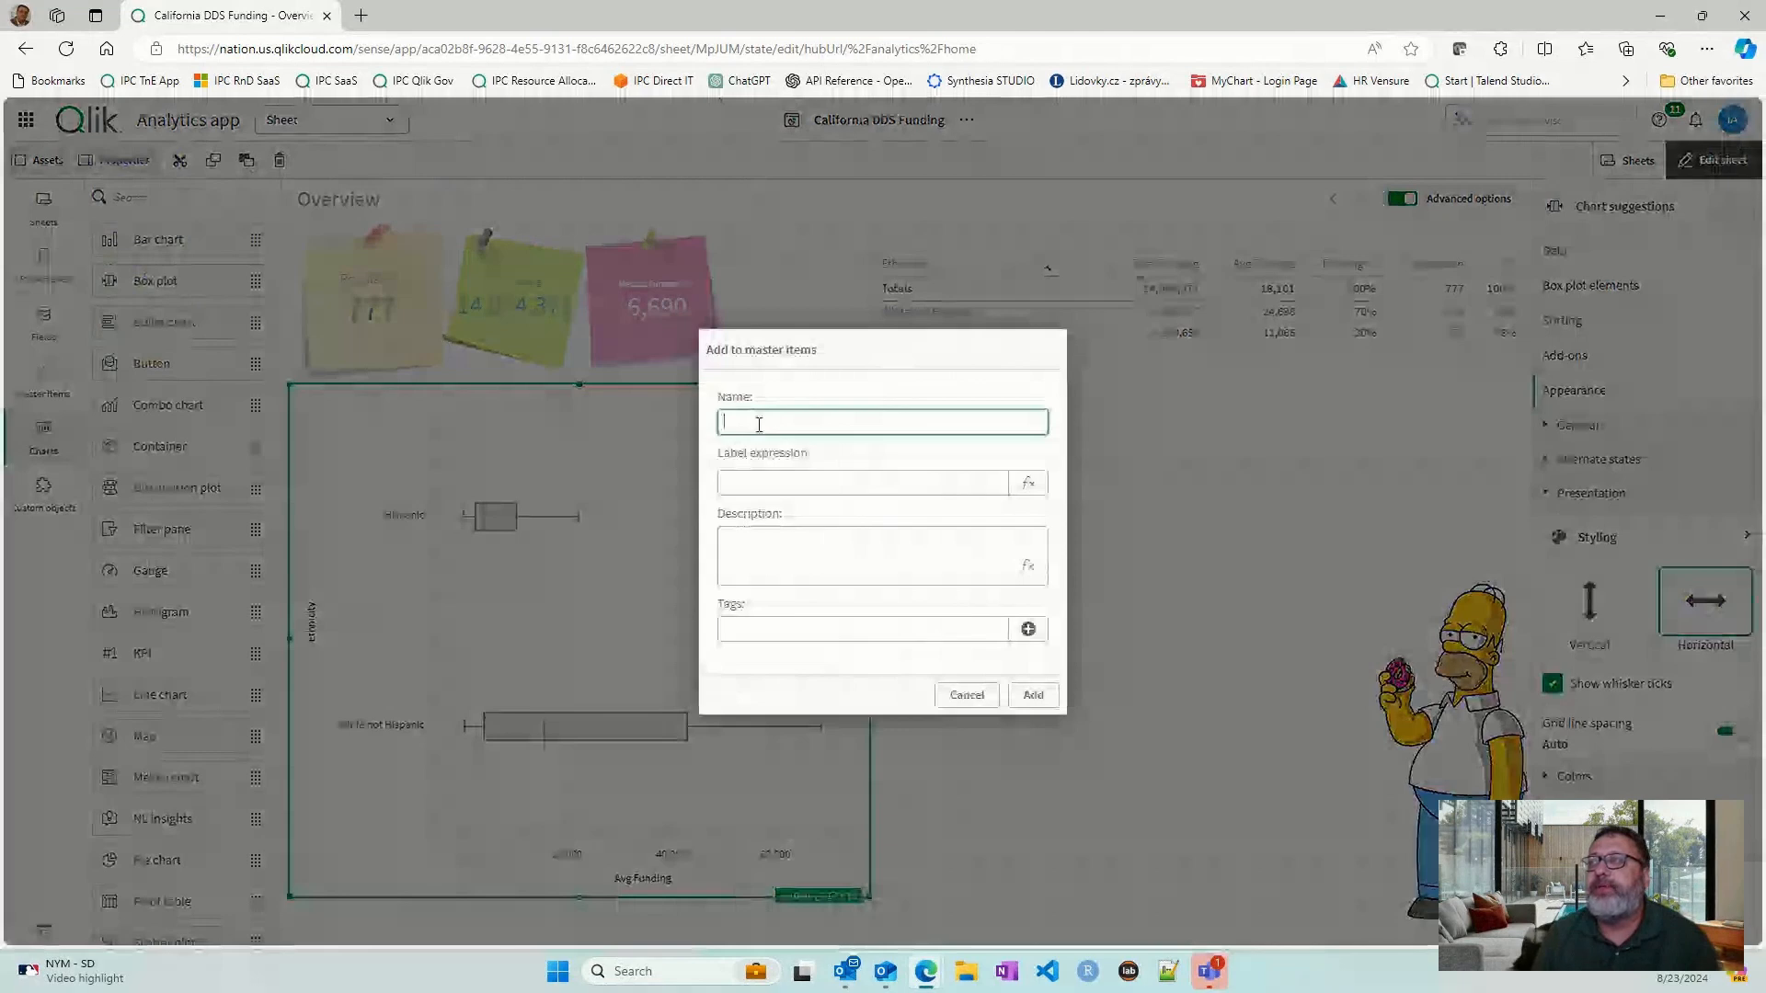
{"action": "type", "text": "Ethnici"}
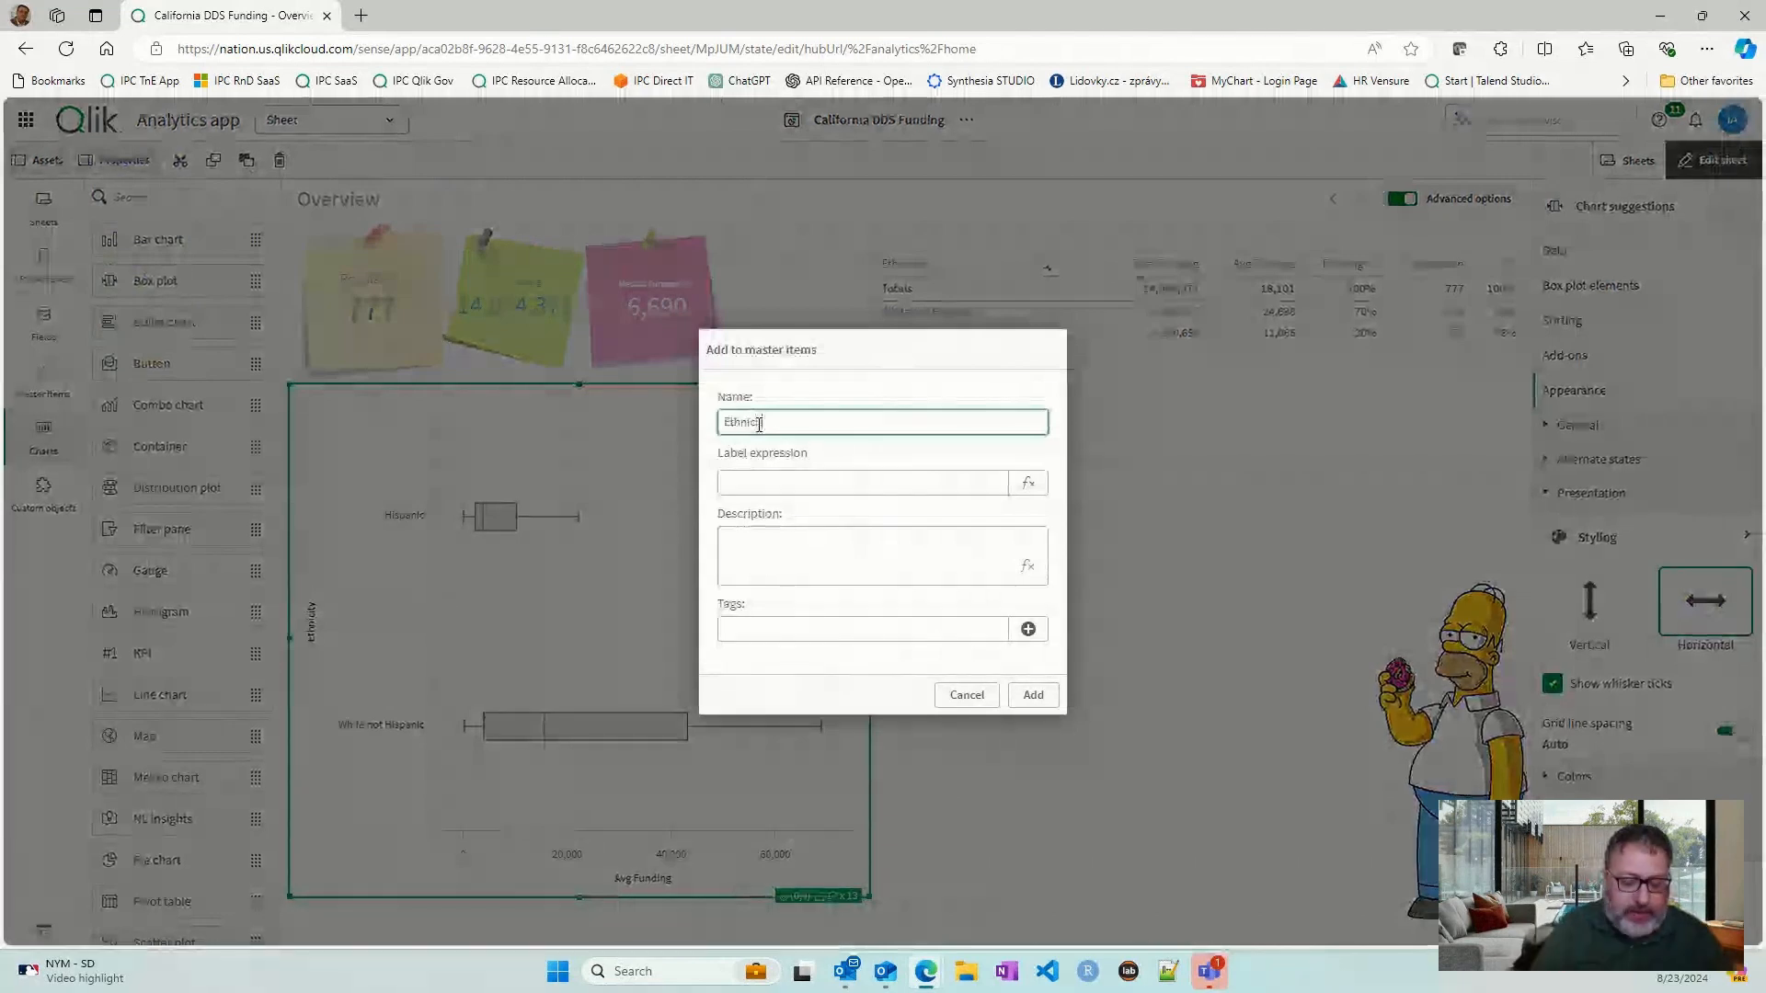
{"action": "type", "text": "ty Box Plot"}
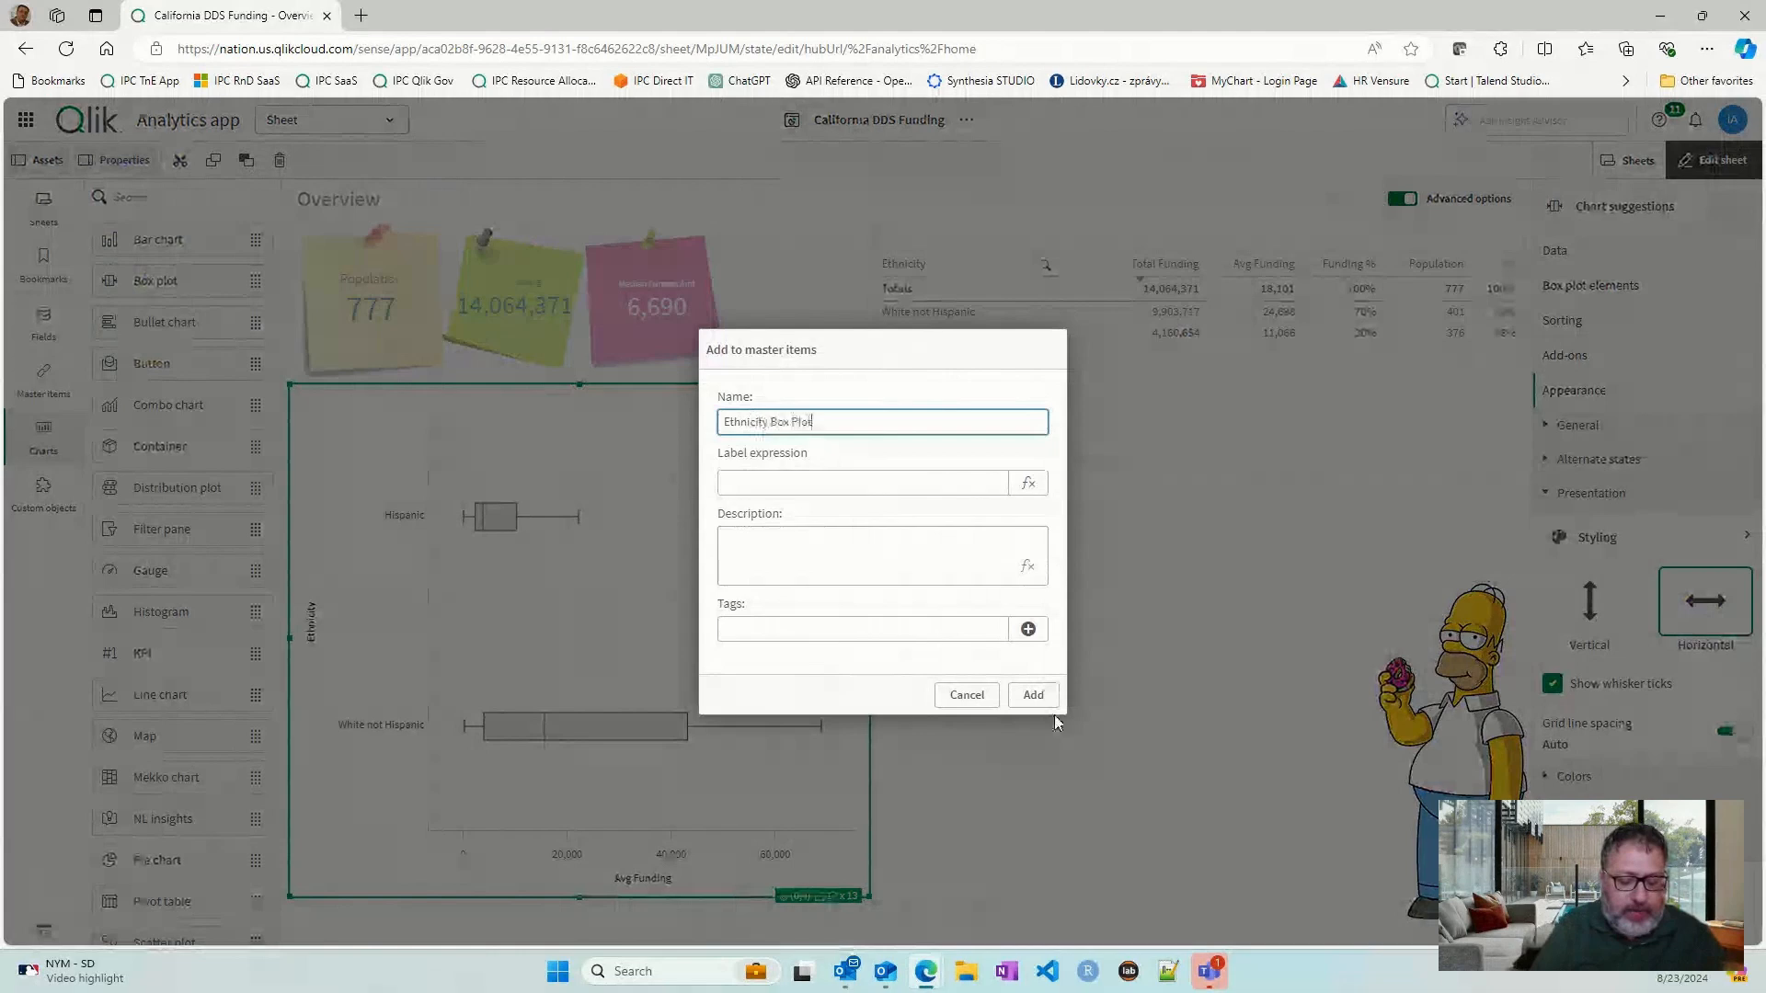
{"action": "left_click", "coordinate": [1034, 695]}
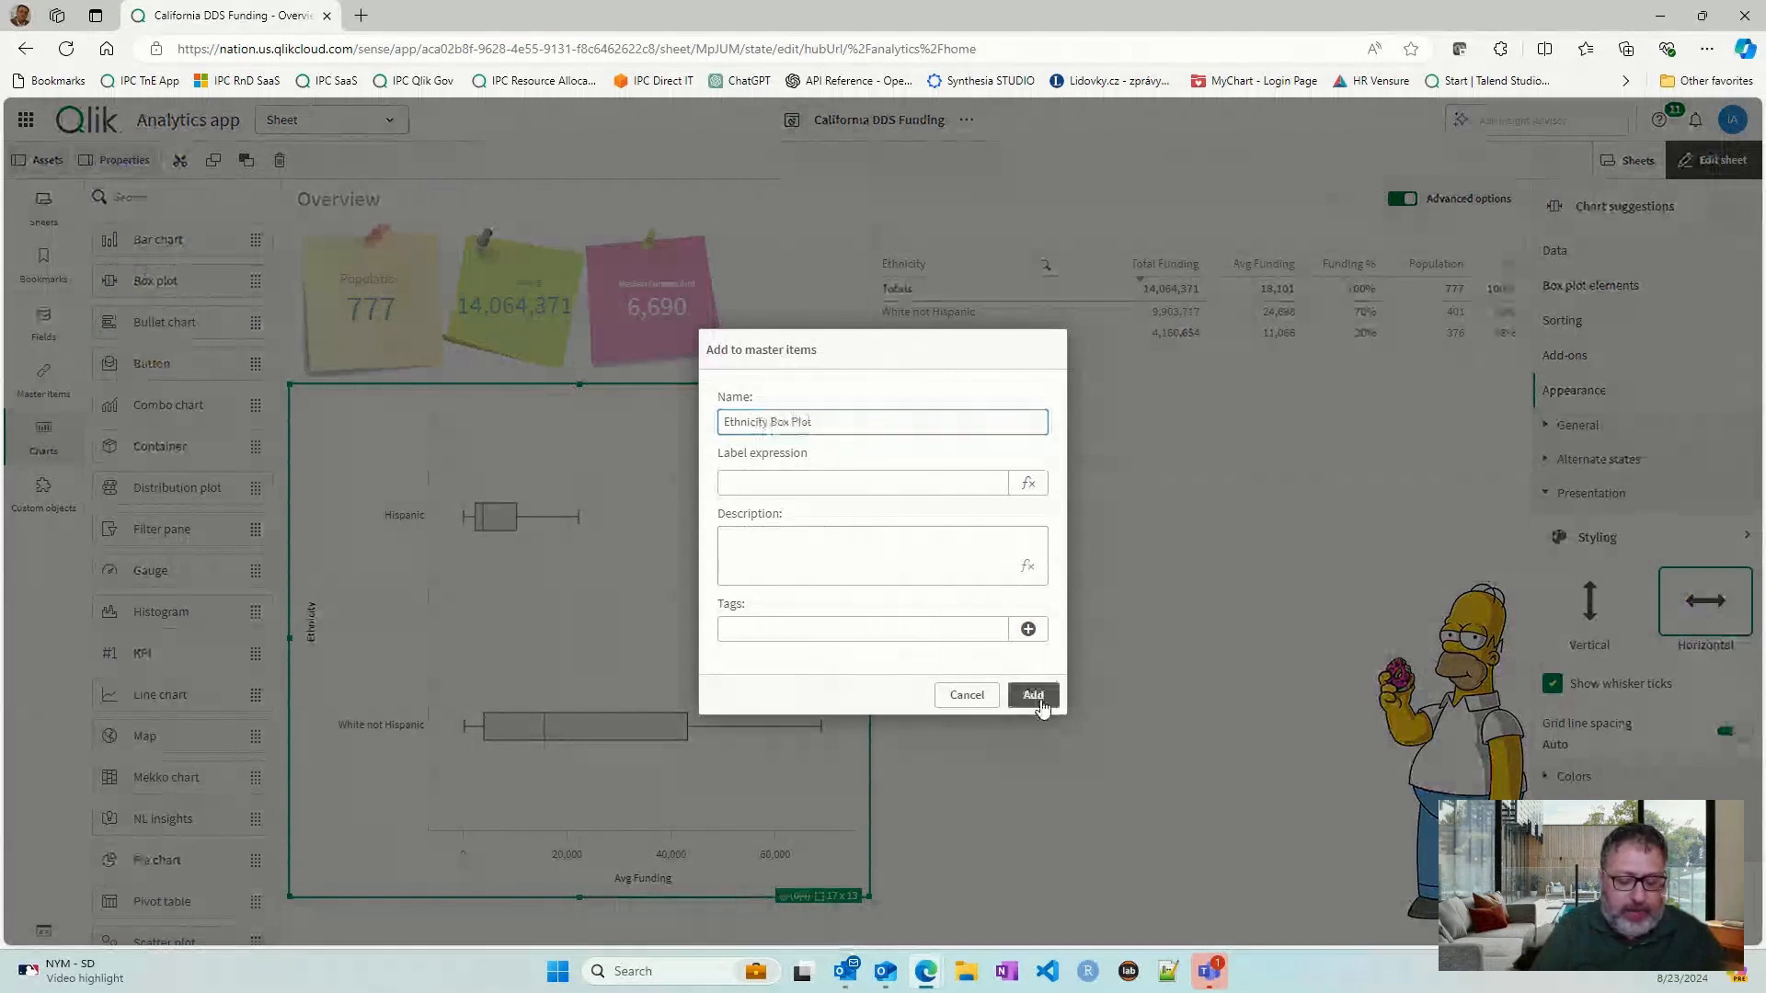
- Remove the linked box plot from the Overview sheet
{"action": "right_click", "coordinate": [1008, 745]}
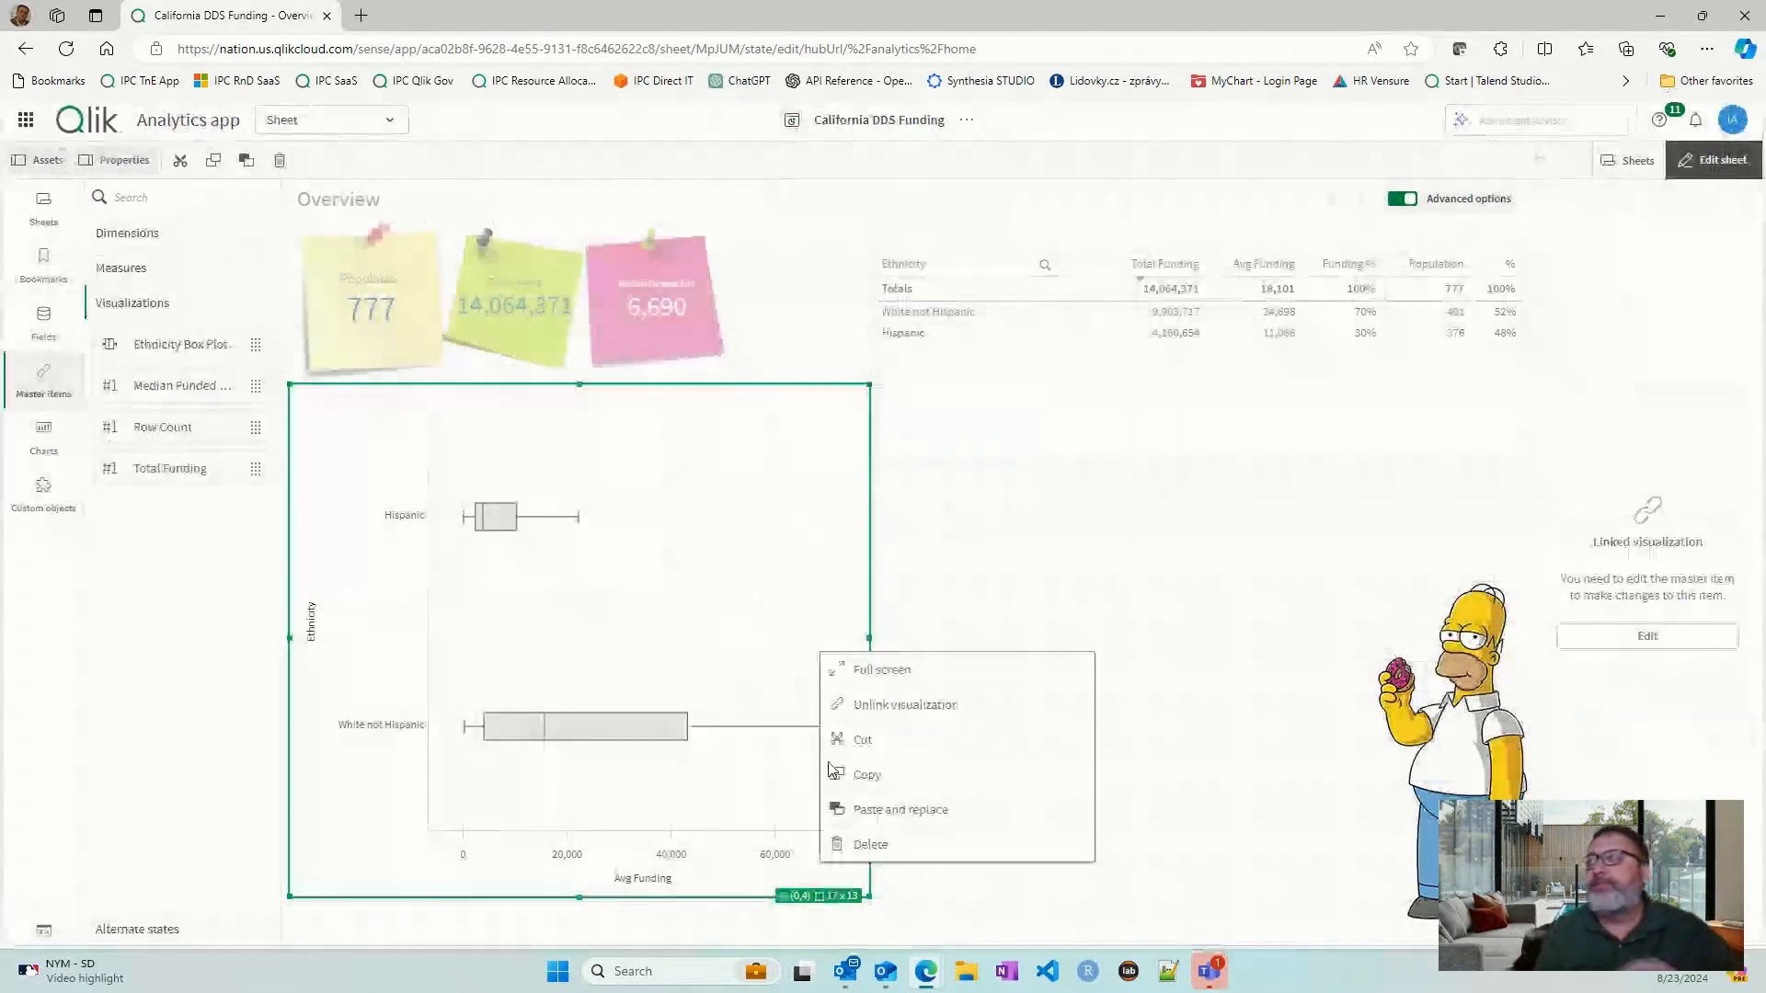
{"action": "left_click", "coordinate": [940, 728]}
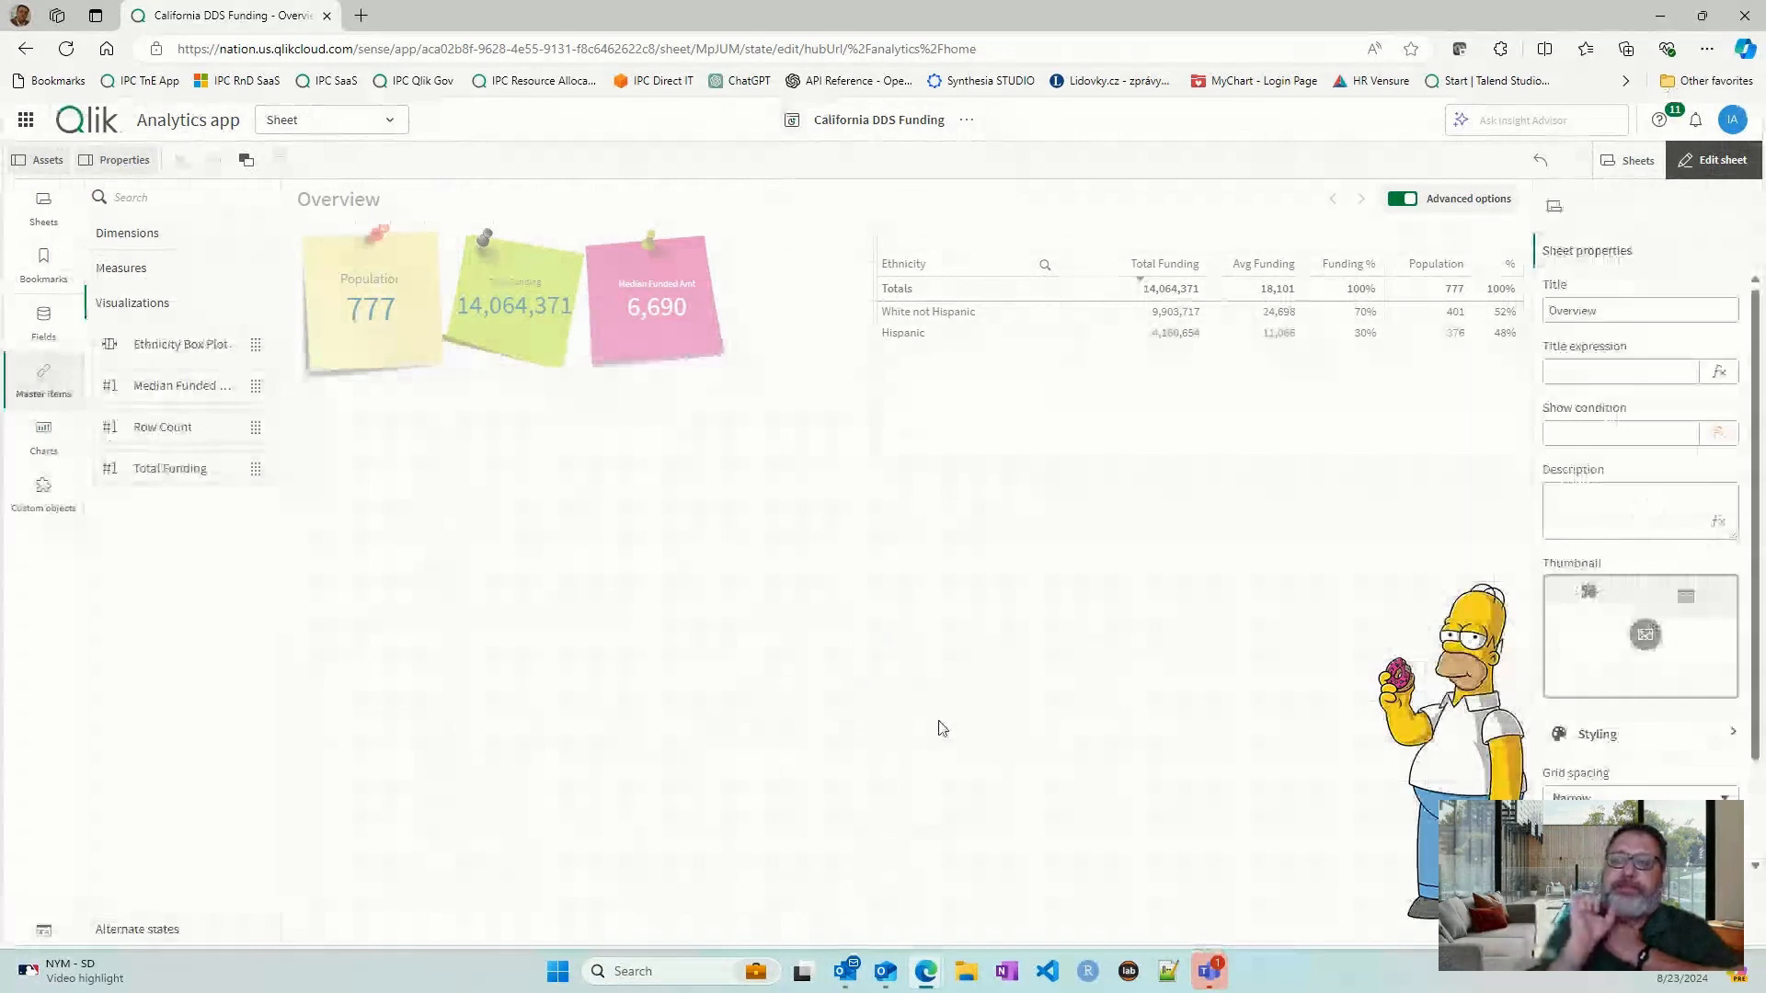
- Add a Trellis container from the Qlik Visualization bundle beneath the KPIs and table and enlarge it to 31 x 12 grid cells
{"action": "left_click", "coordinate": [34, 501]}
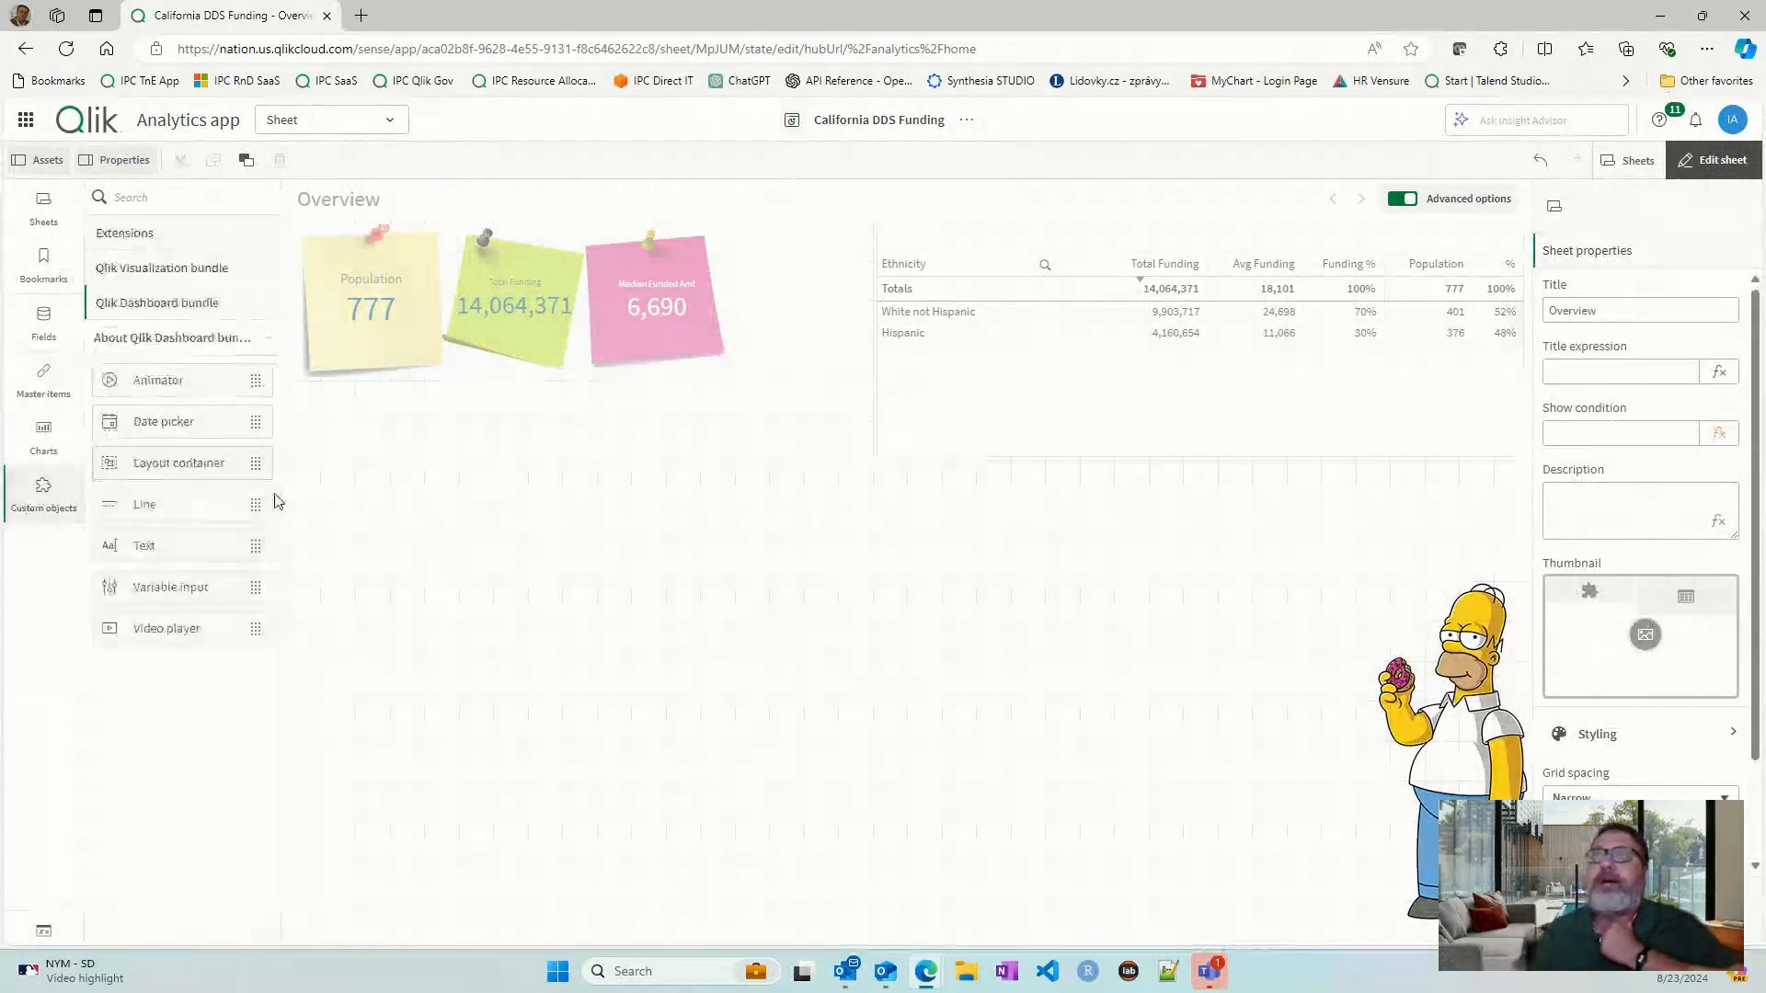
{"action": "left_click", "coordinate": [174, 271]}
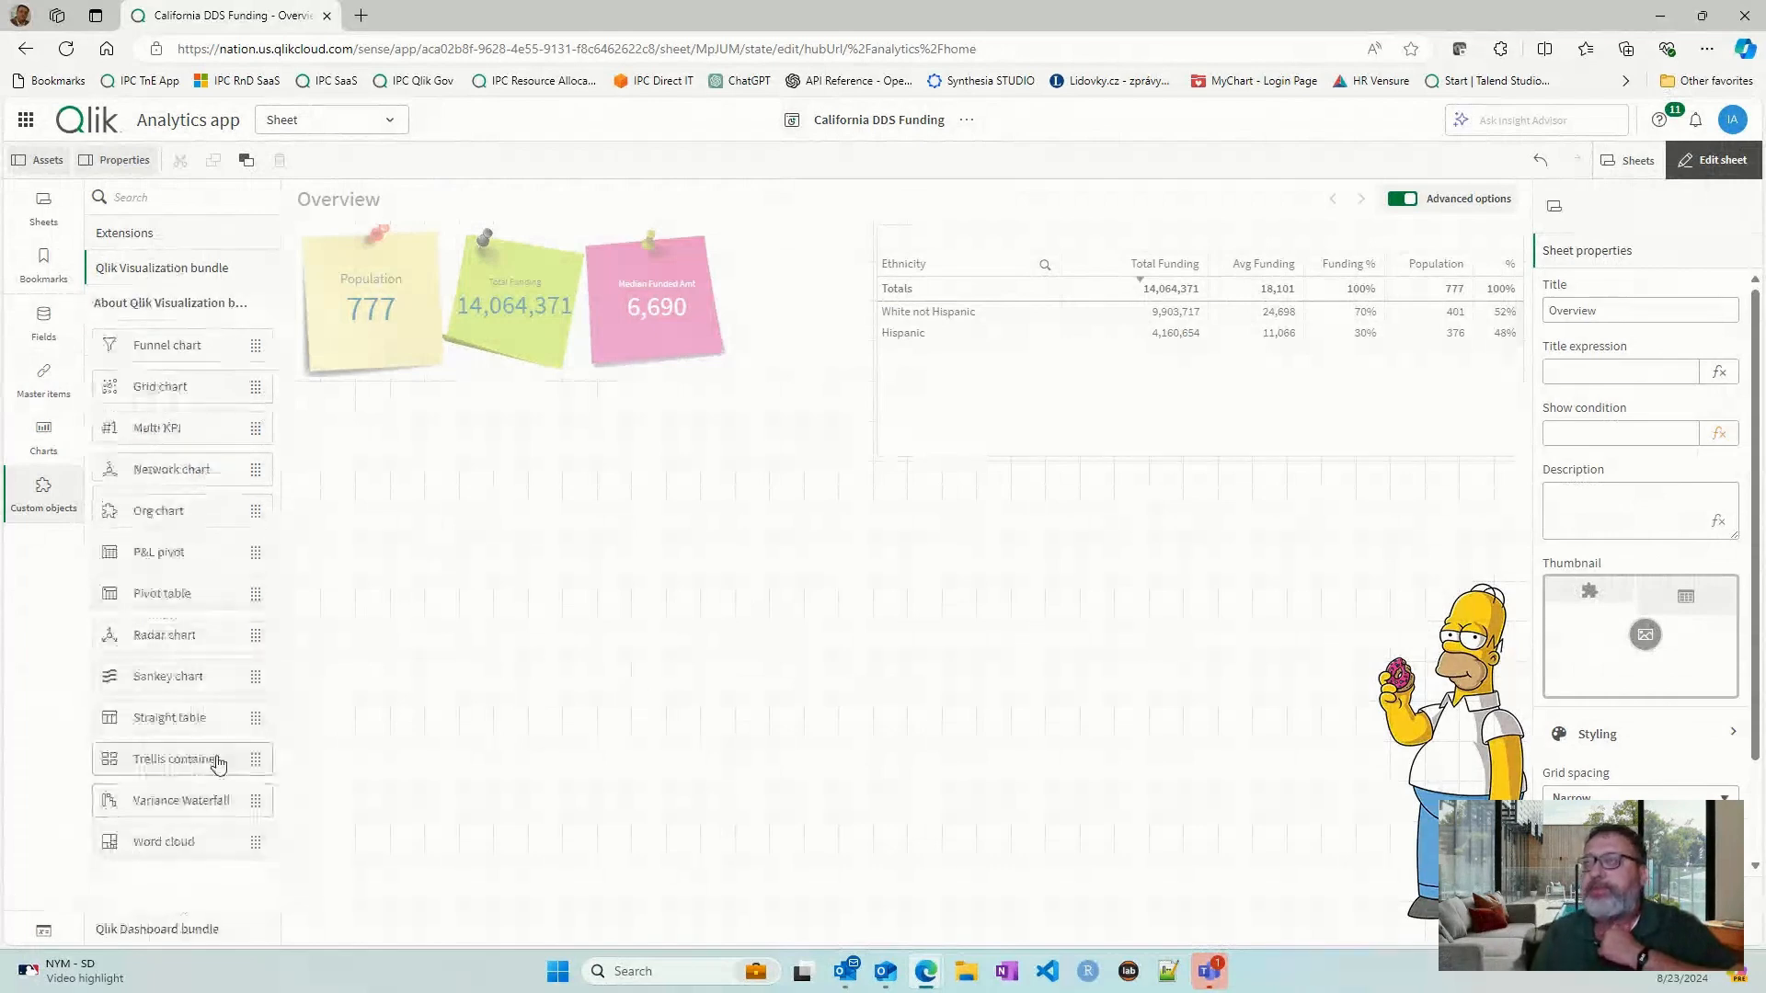
{"action": "left_click_drag", "start_coordinate": [218, 764], "coordinate": [520, 640]}
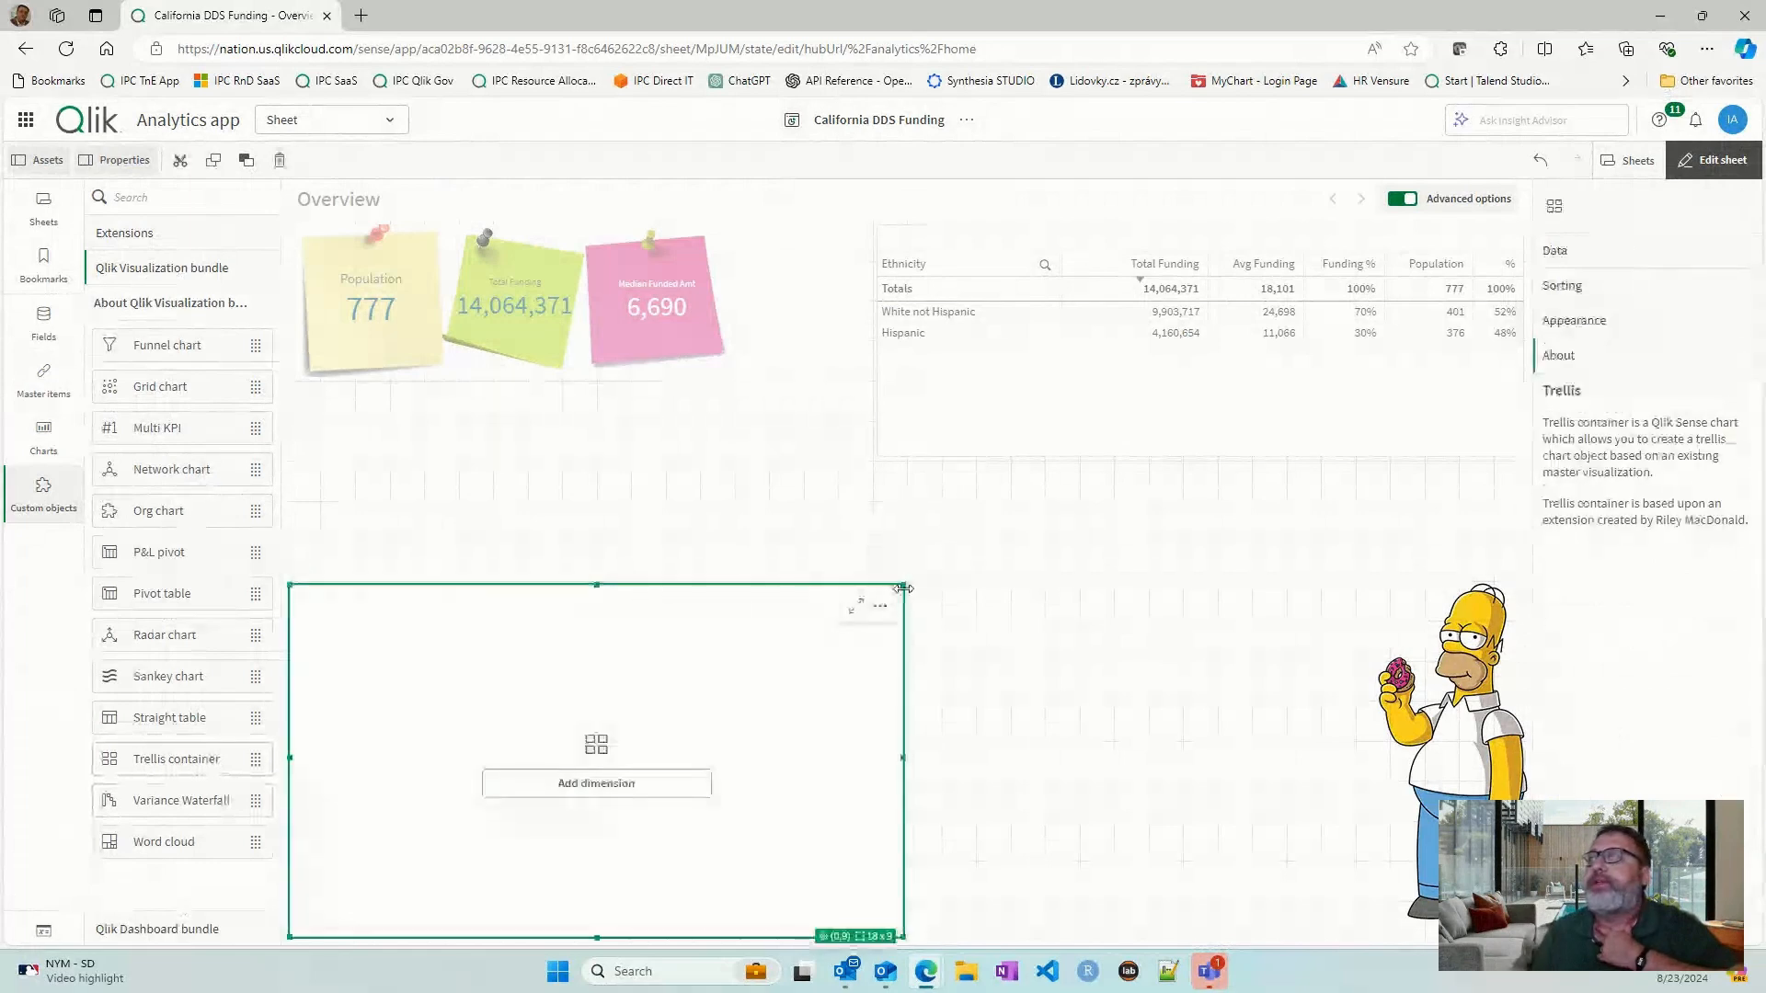
{"action": "left_click_drag", "start_coordinate": [903, 588], "coordinate": [1348, 467]}
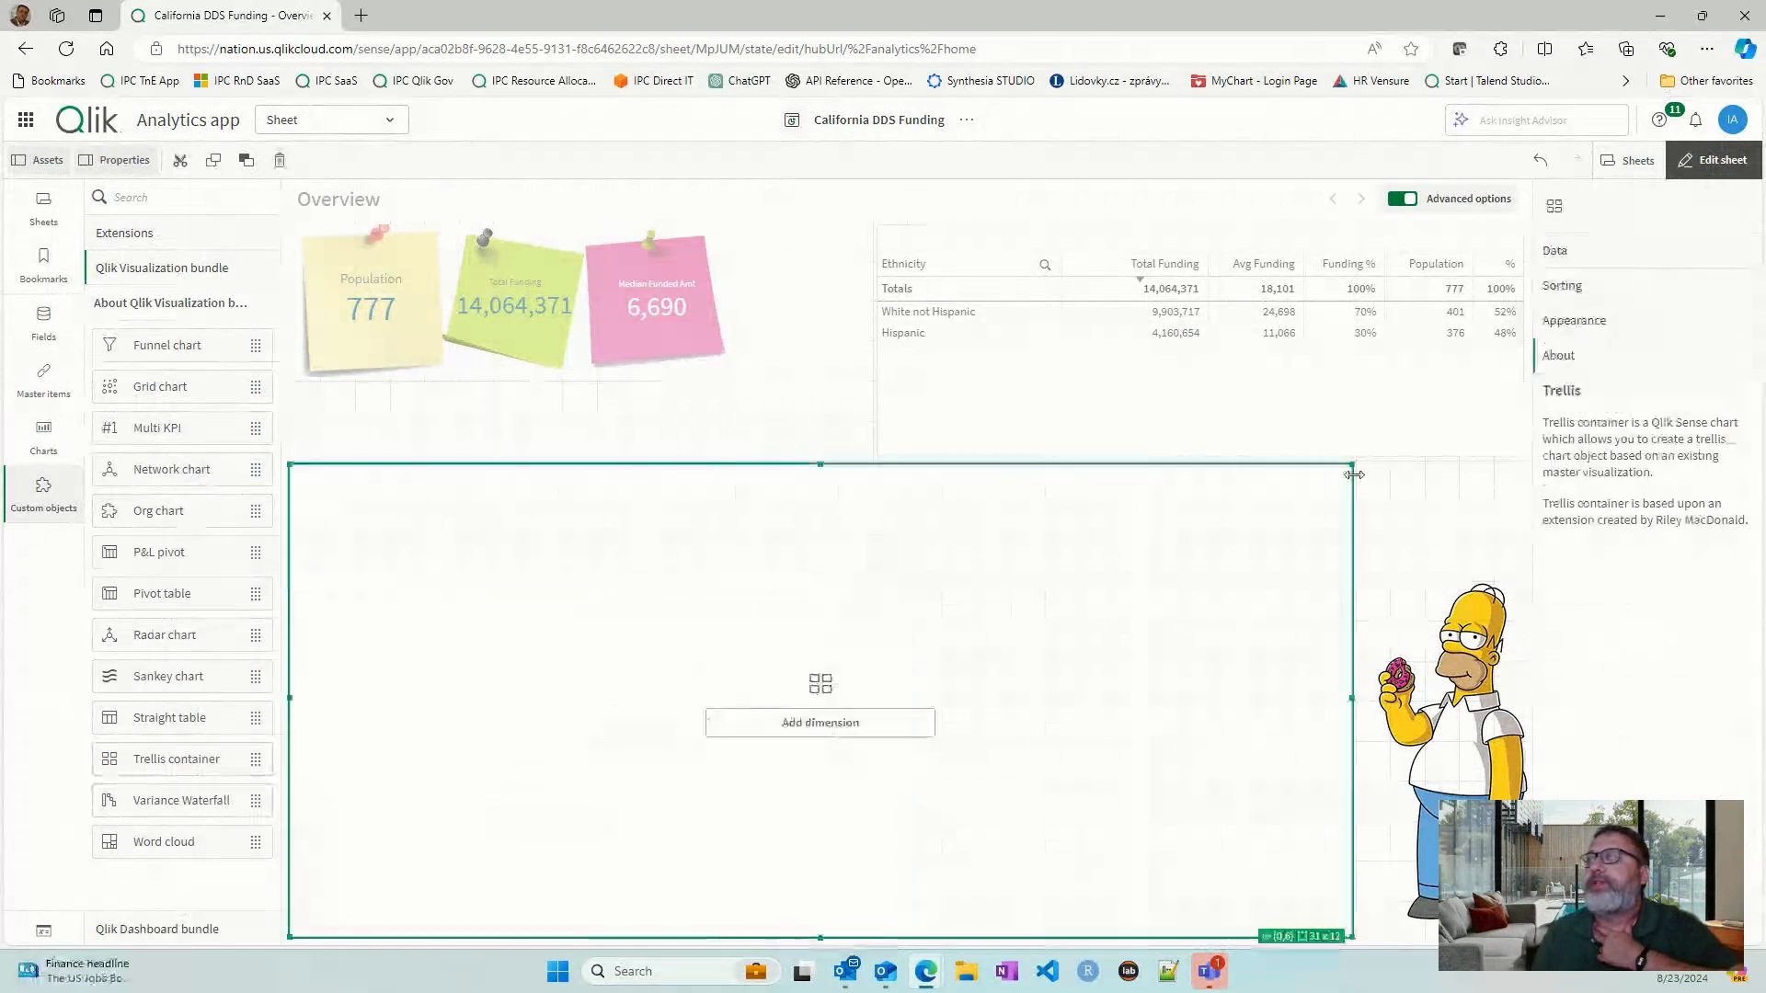
- Set the Trellis container's dimension to Age Cohort and its master visualization to Ethnicity Box Plot
{"action": "left_click", "coordinate": [920, 723]}
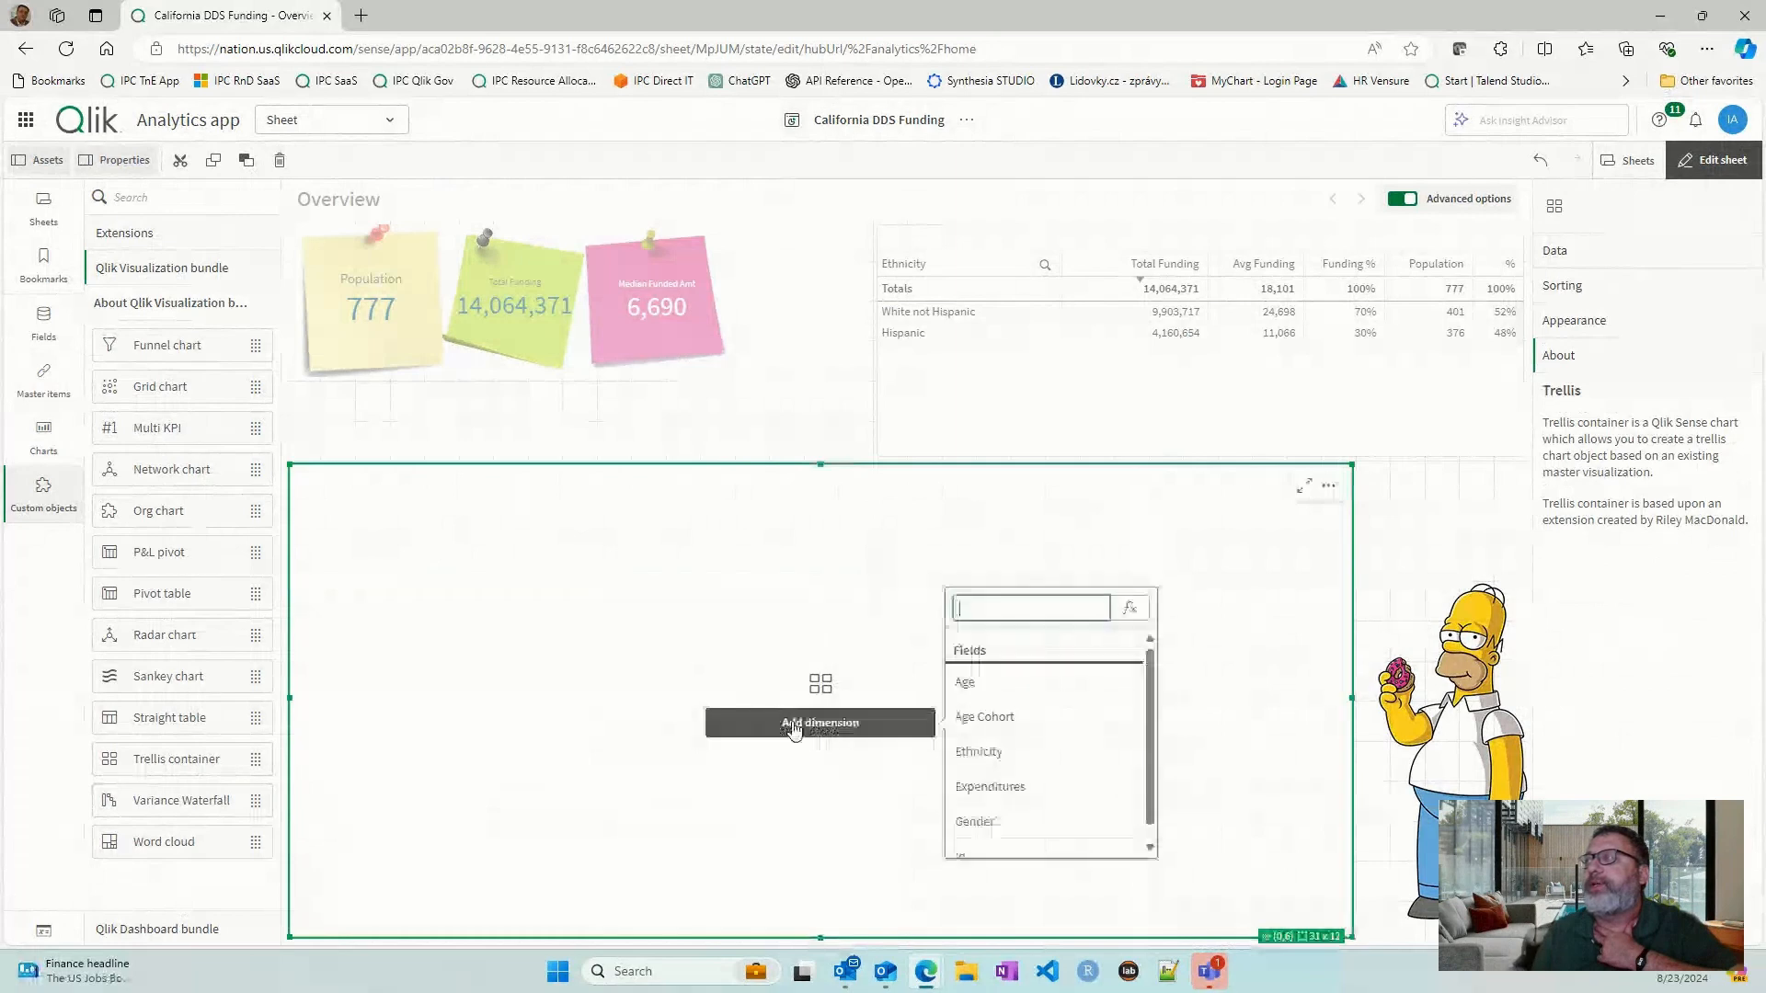
{"action": "left_click", "coordinate": [1034, 714]}
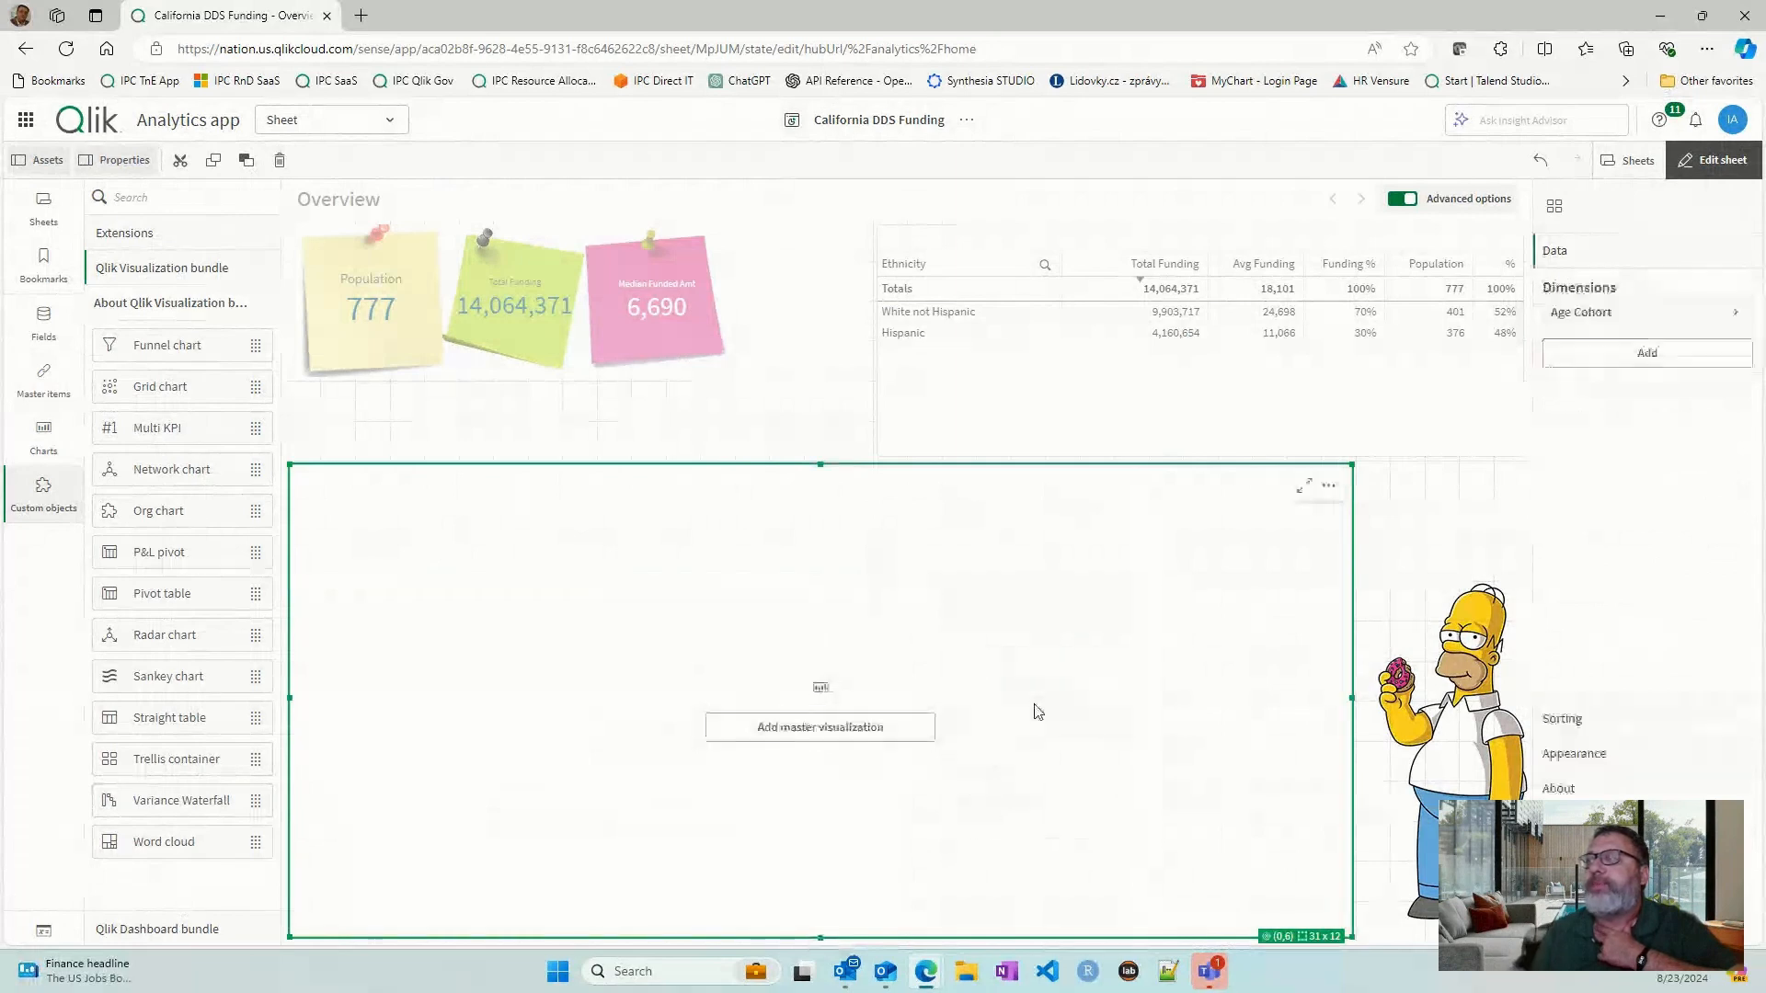
{"action": "left_click", "coordinate": [902, 735]}
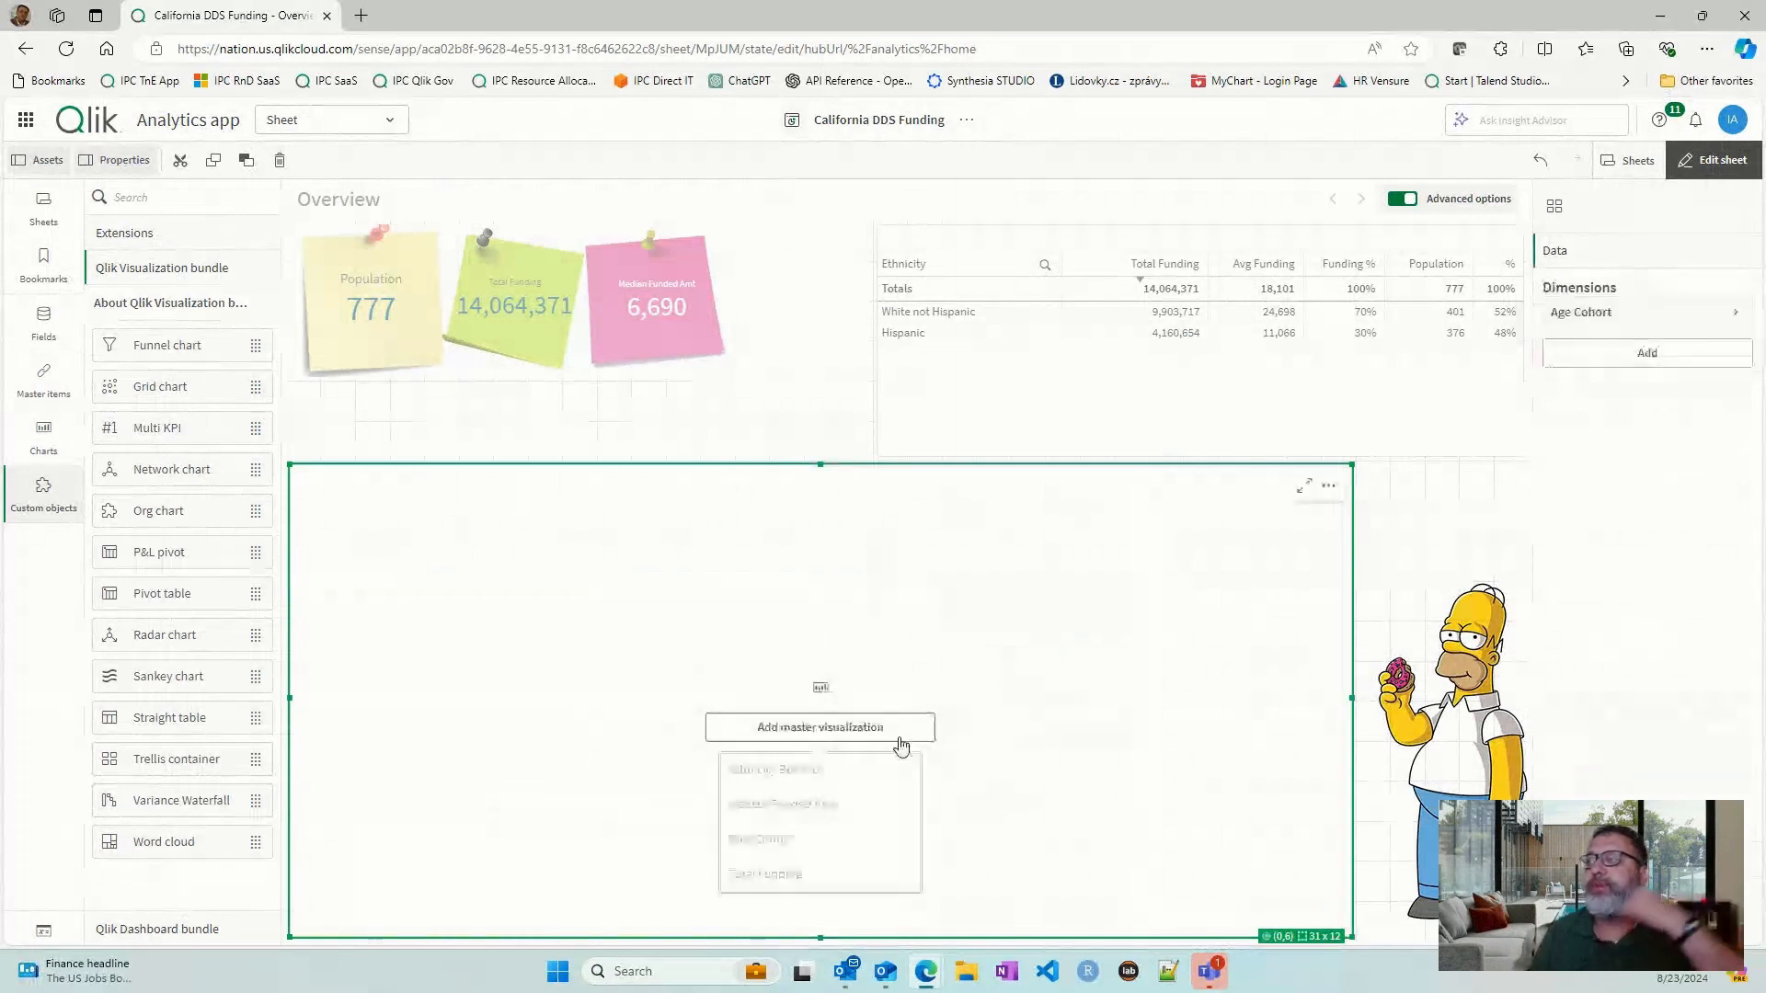
{"action": "left_click", "coordinate": [840, 775]}
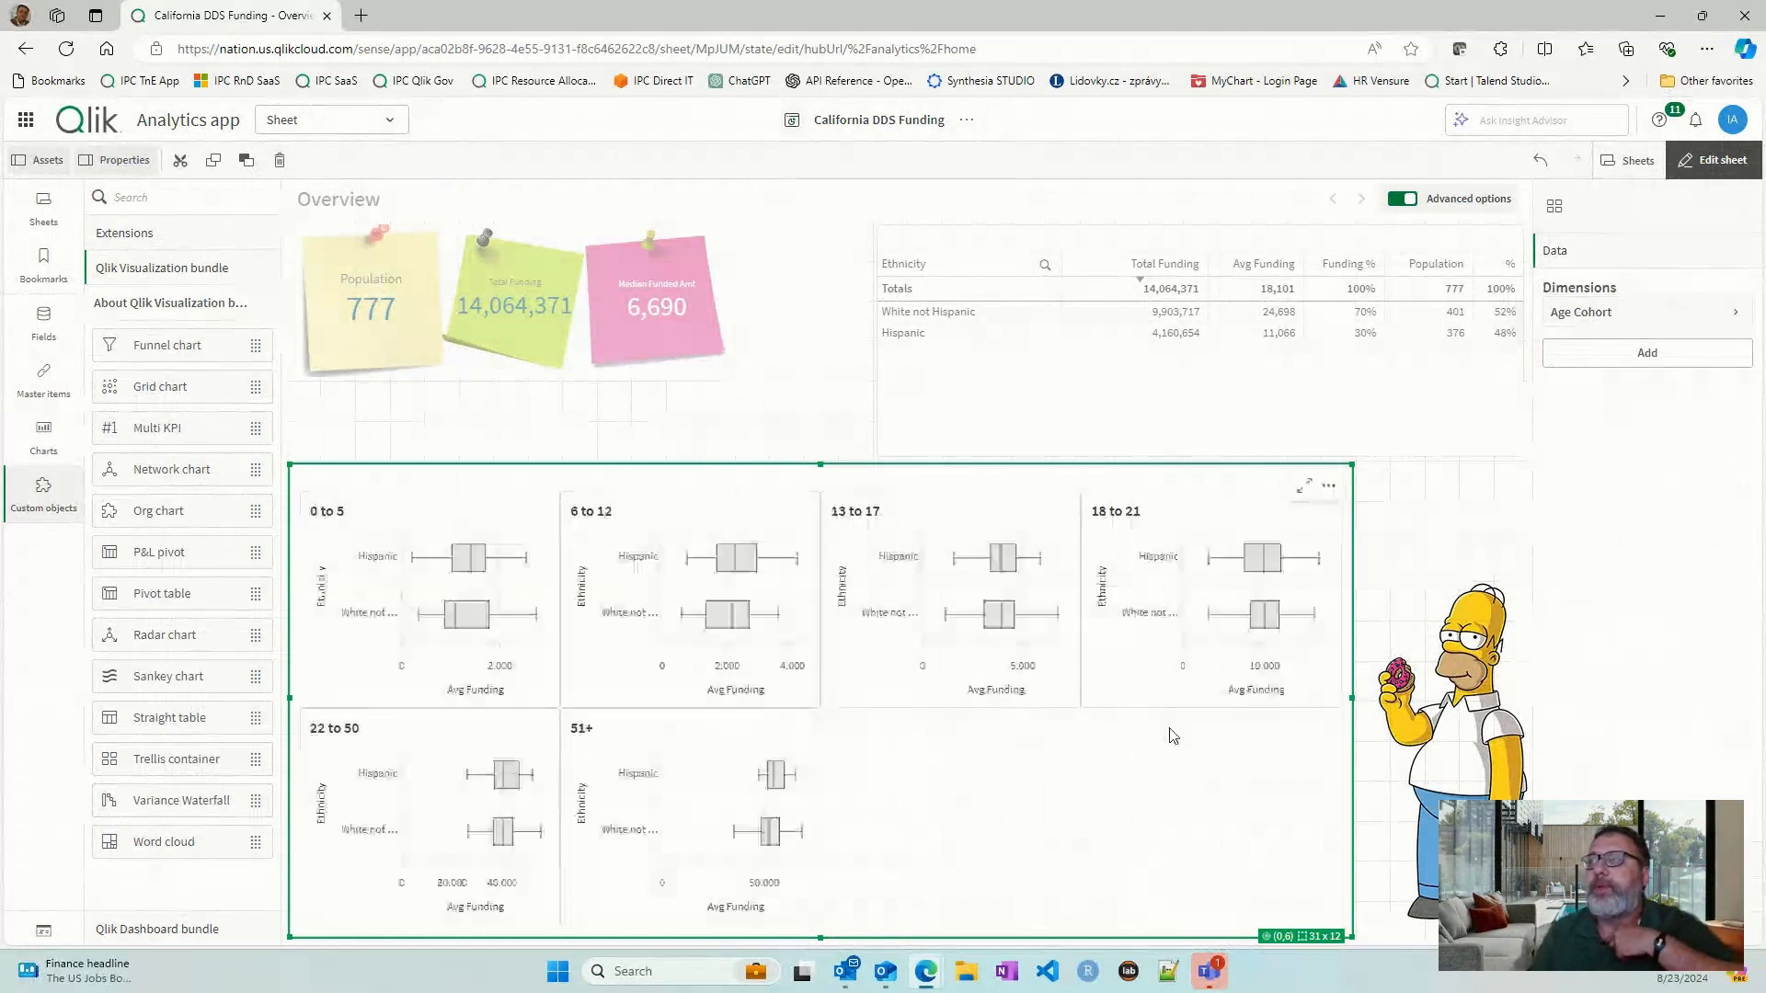
- Leave sheet editing with the trellis at full screen and compare Hispanic and White not Hispanic funding across the age cohorts
{"action": "left_click", "coordinate": [1304, 486]}
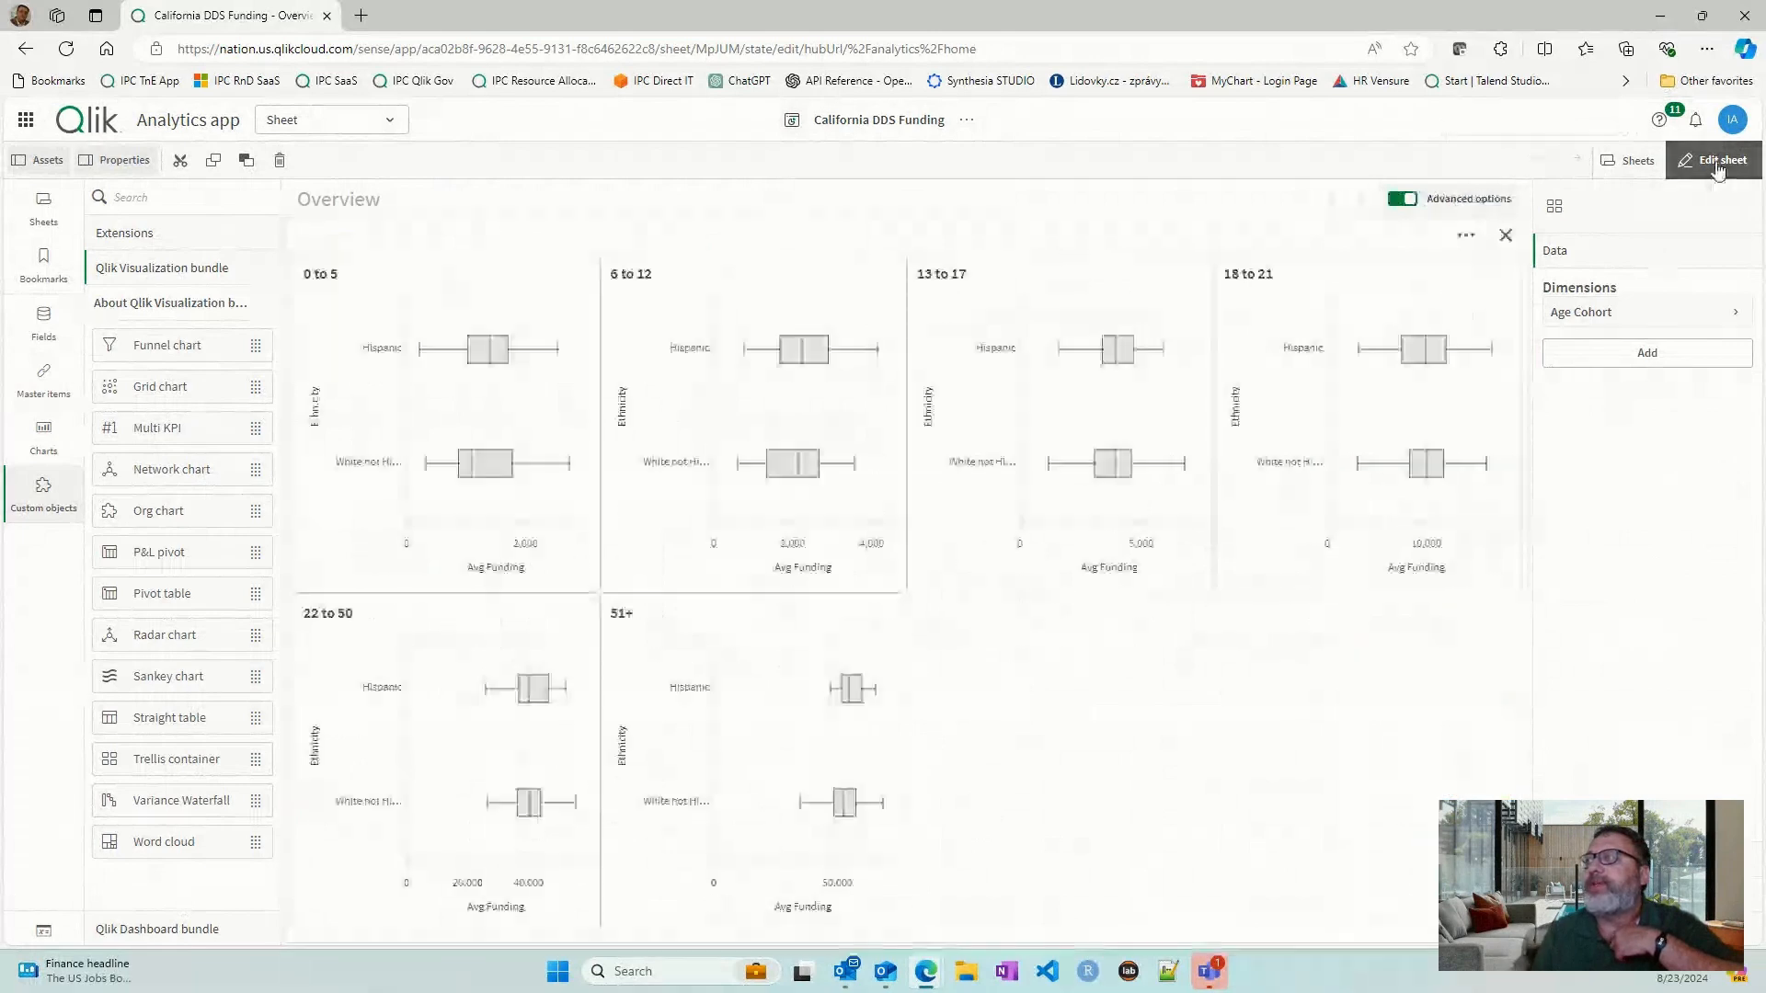
{"action": "left_click", "coordinate": [1716, 164]}
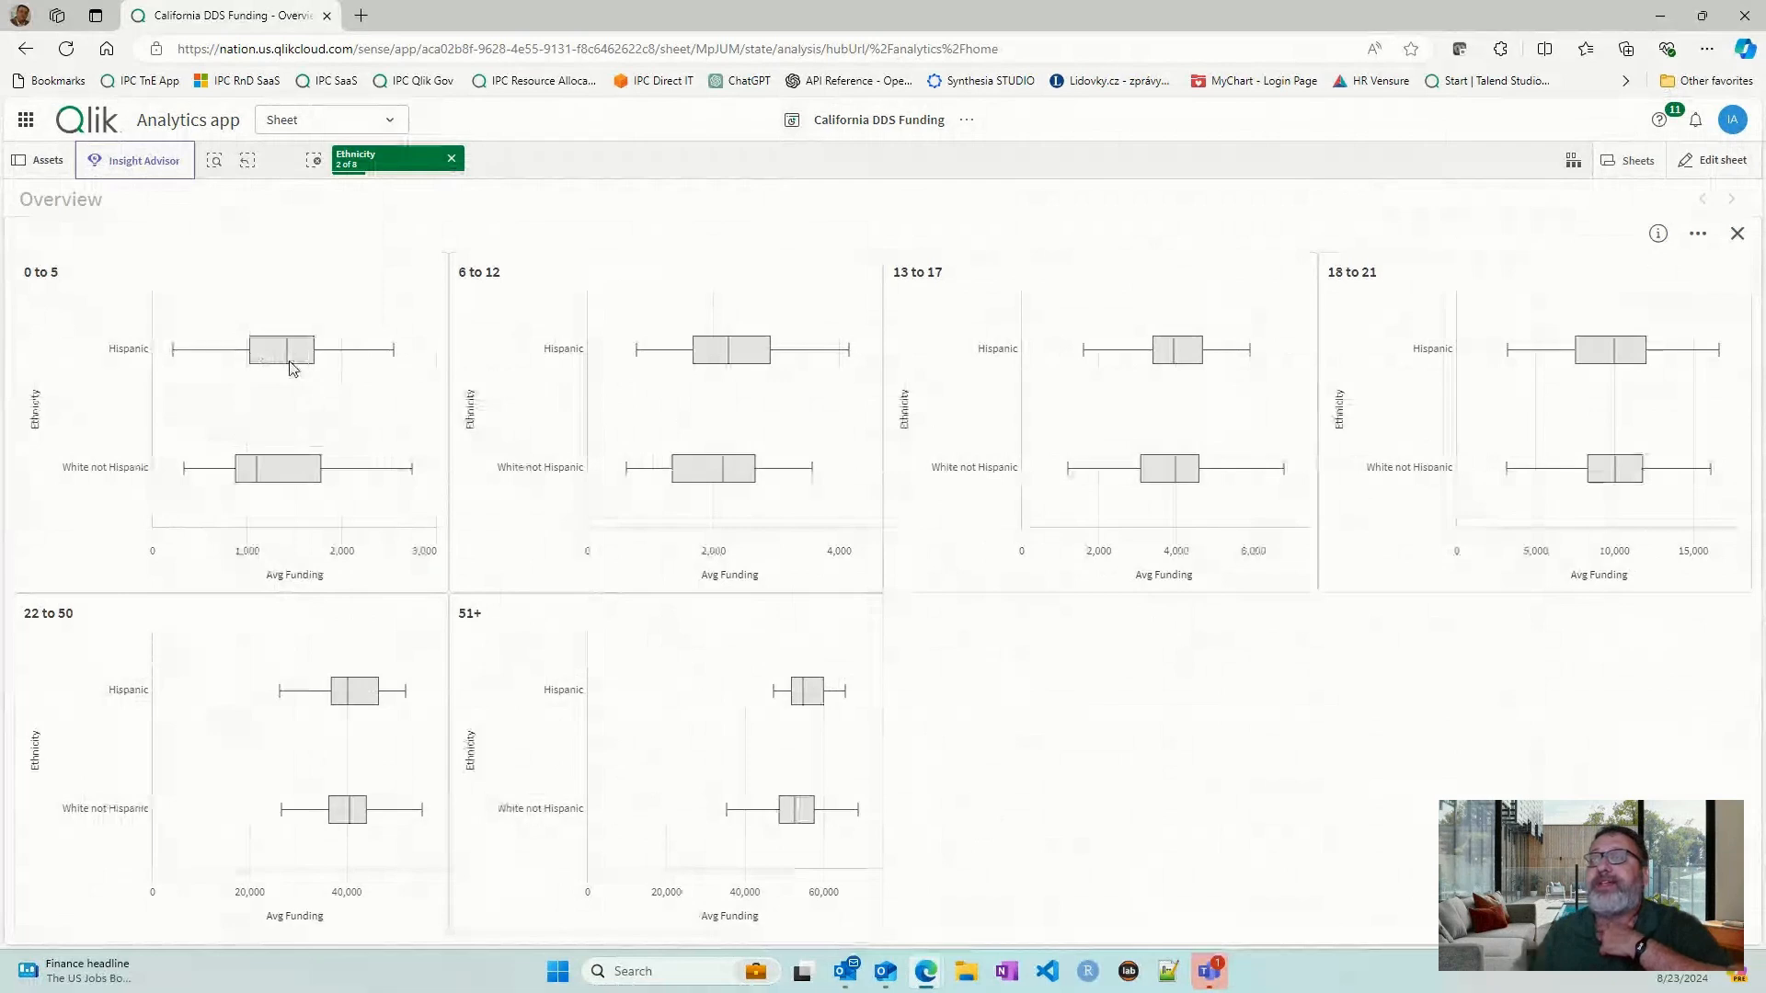
{"action": "mouse_move", "coordinate": [293, 366]}
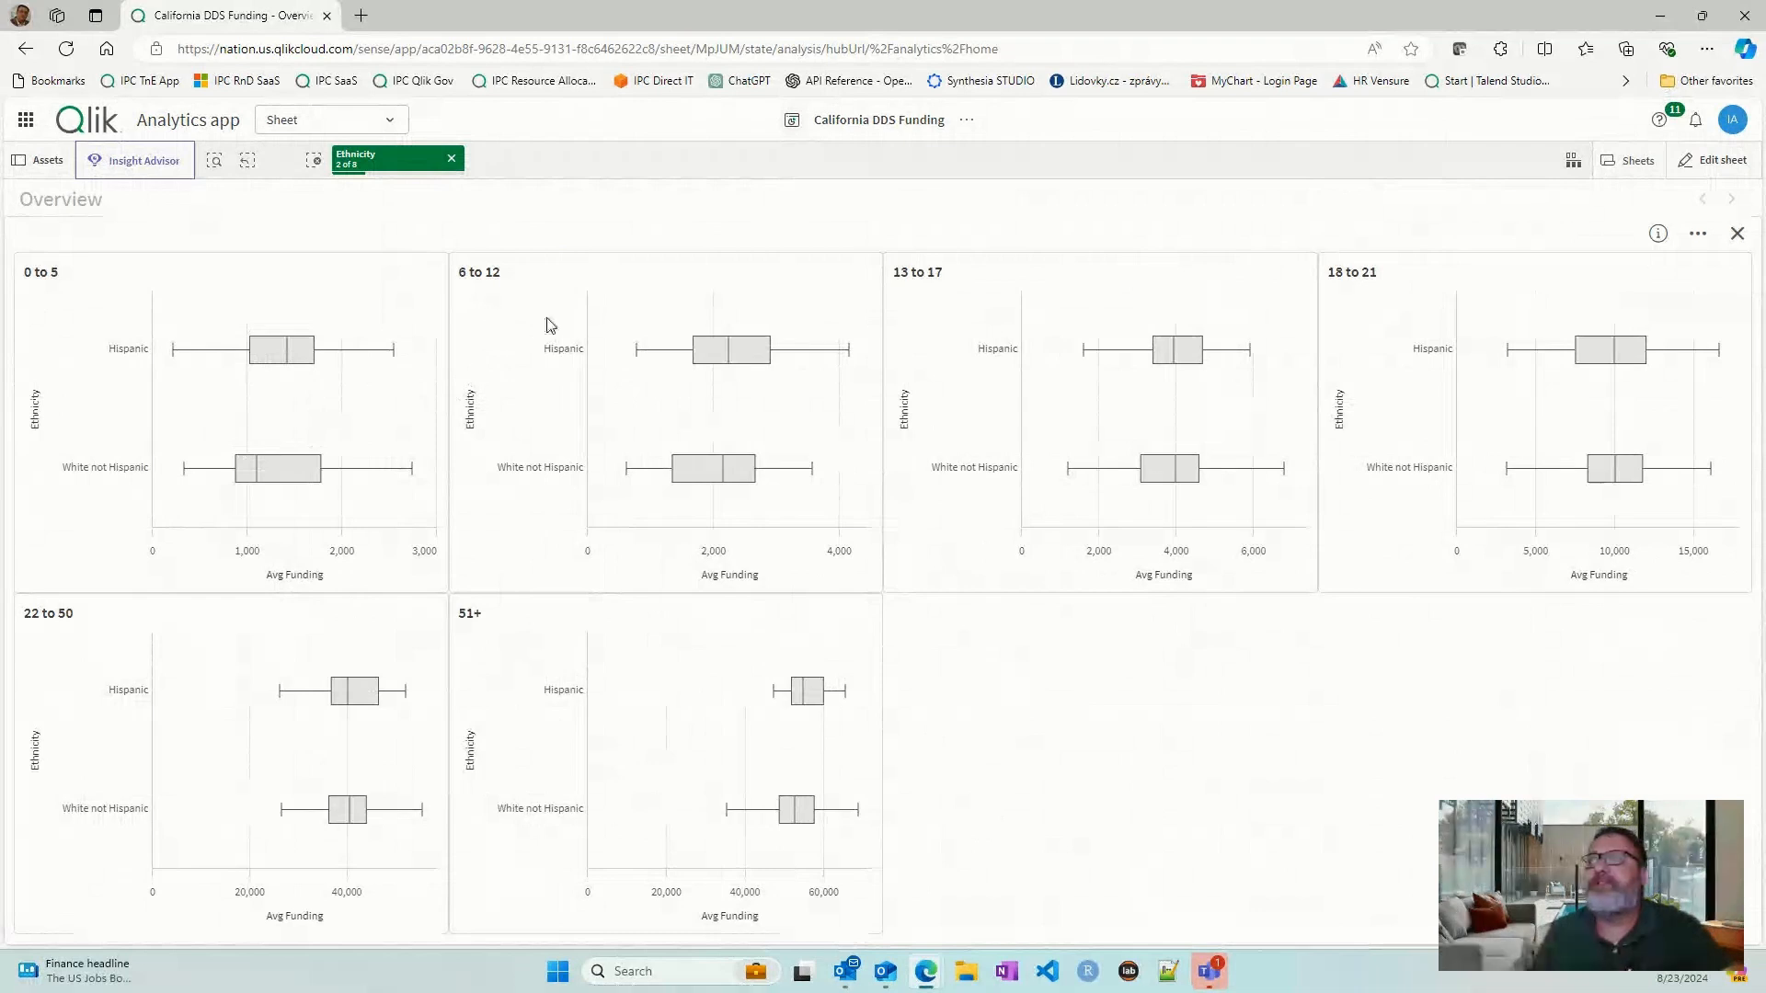
{"action": "mouse_move", "coordinate": [752, 358]}
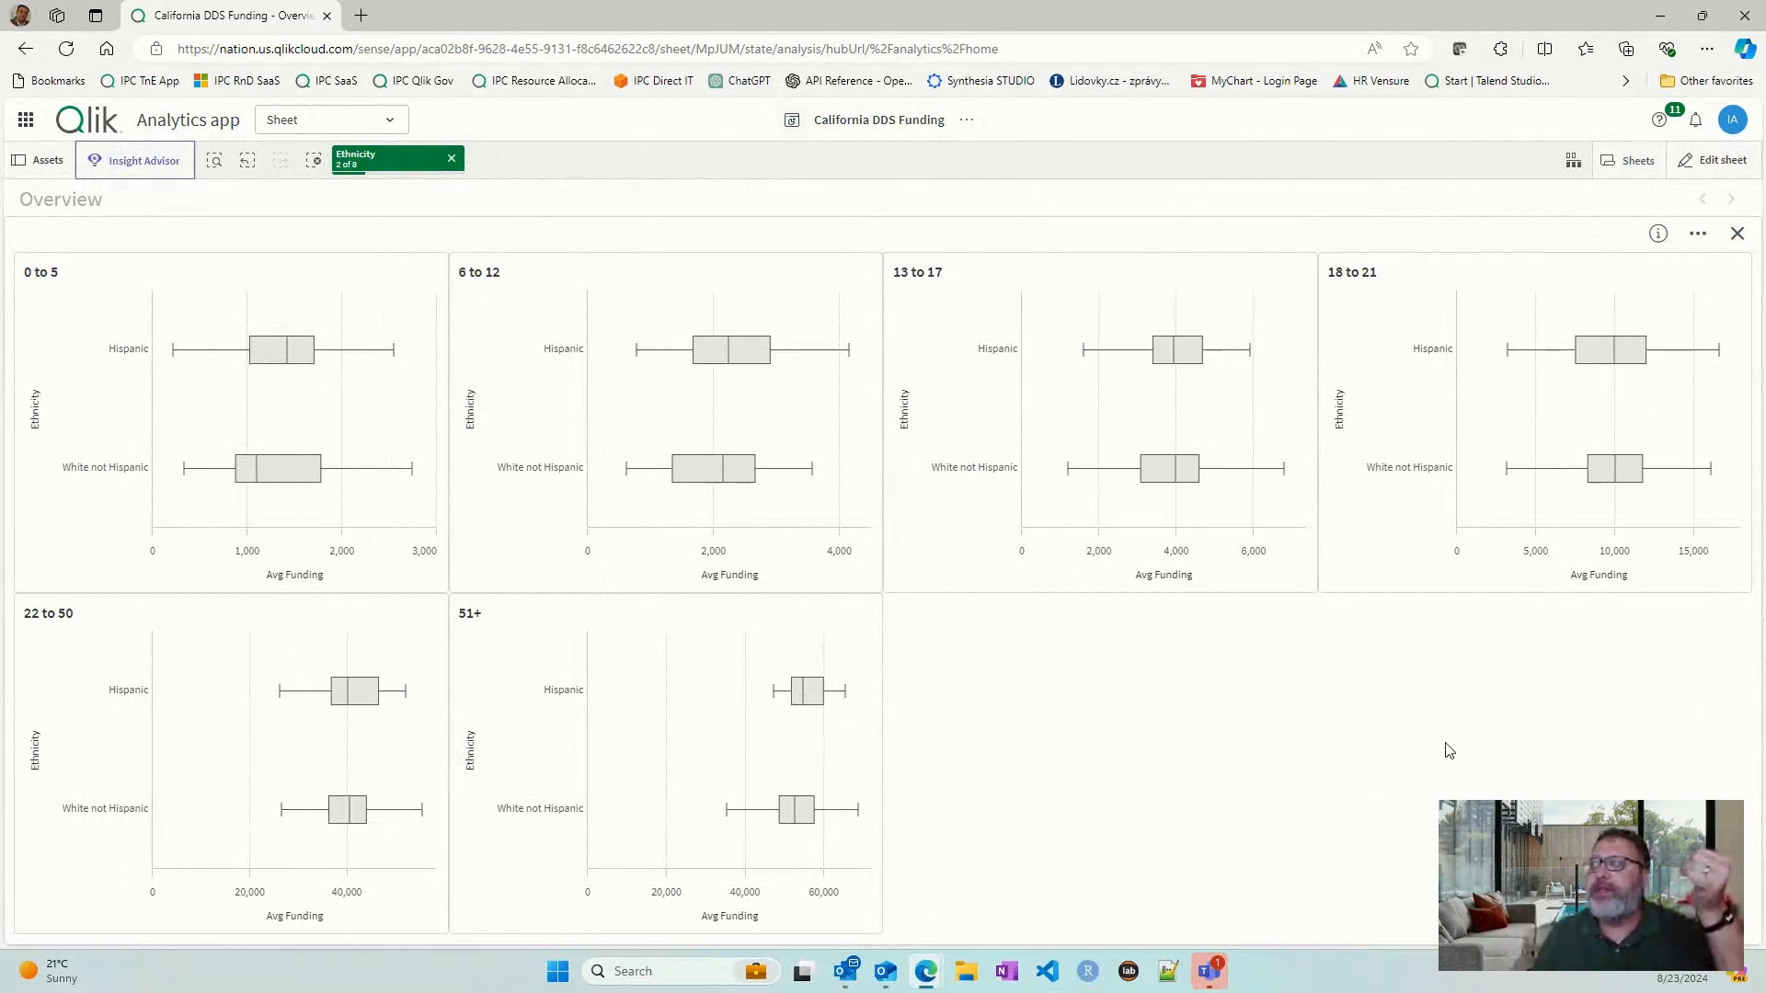
{"action": "left_click", "coordinate": [1737, 232]}
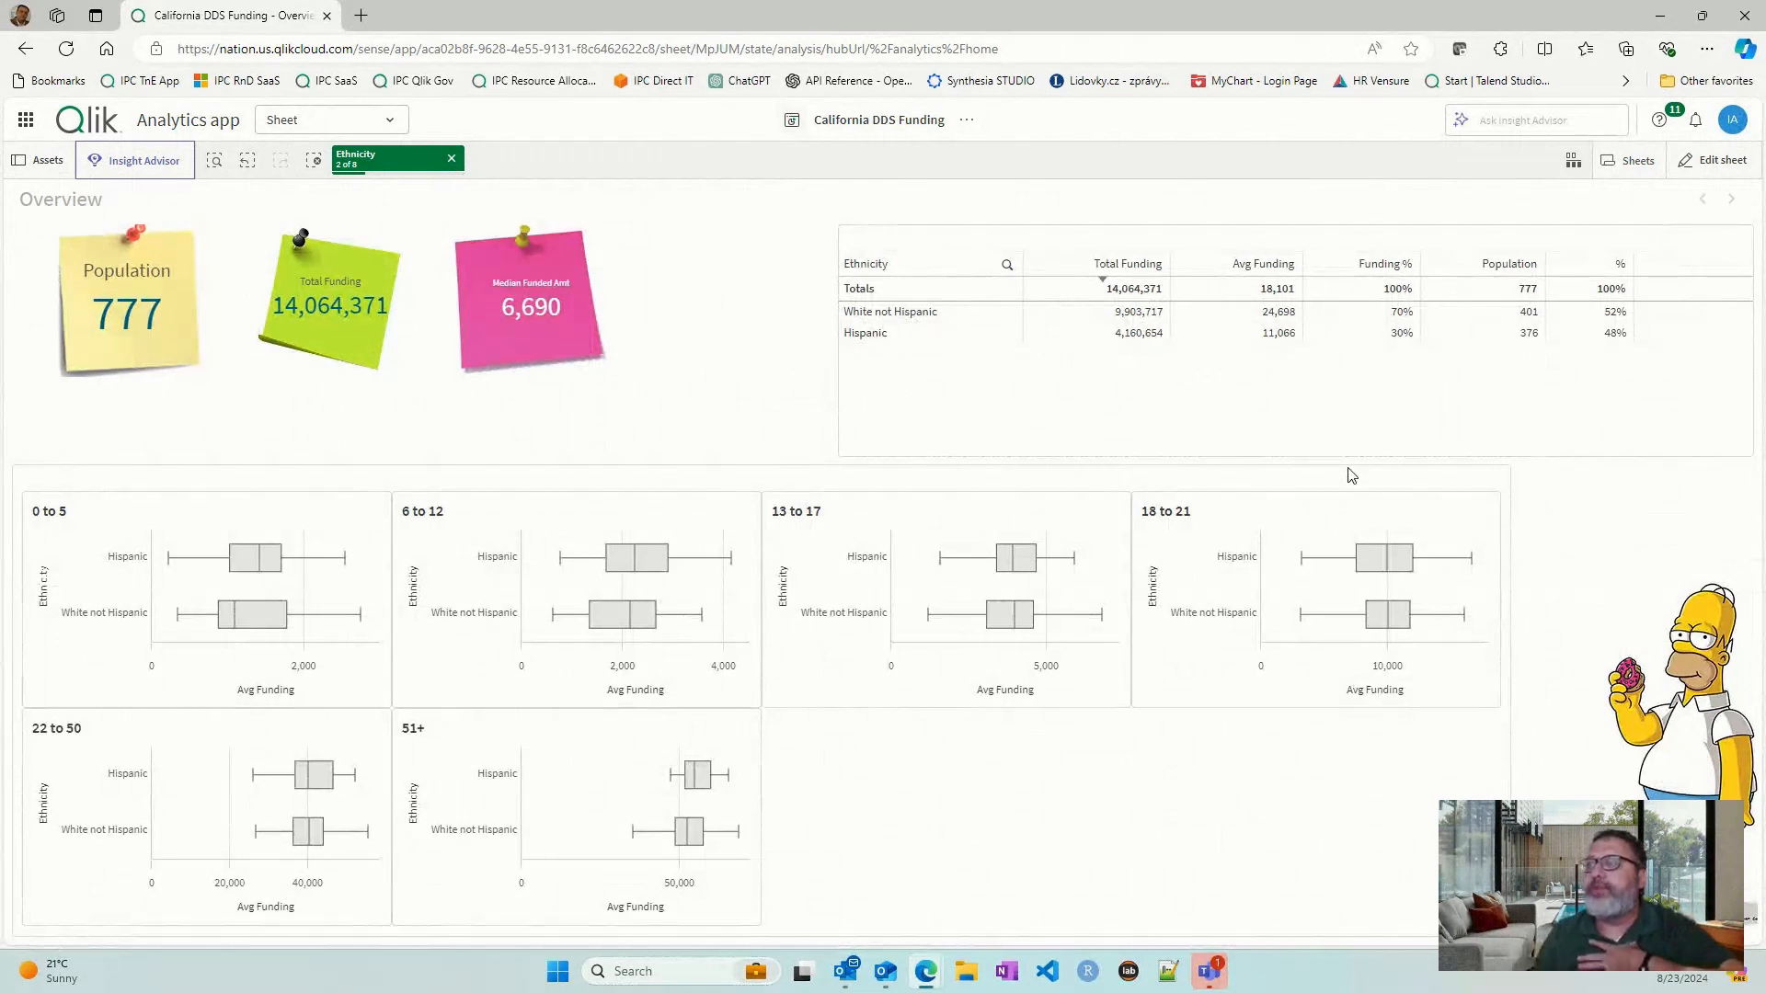
- Enlarge the trellis again to examine the box plots up to the 51+ cohort, and return to the Overview sheet
{"action": "left_click", "coordinate": [1460, 485]}
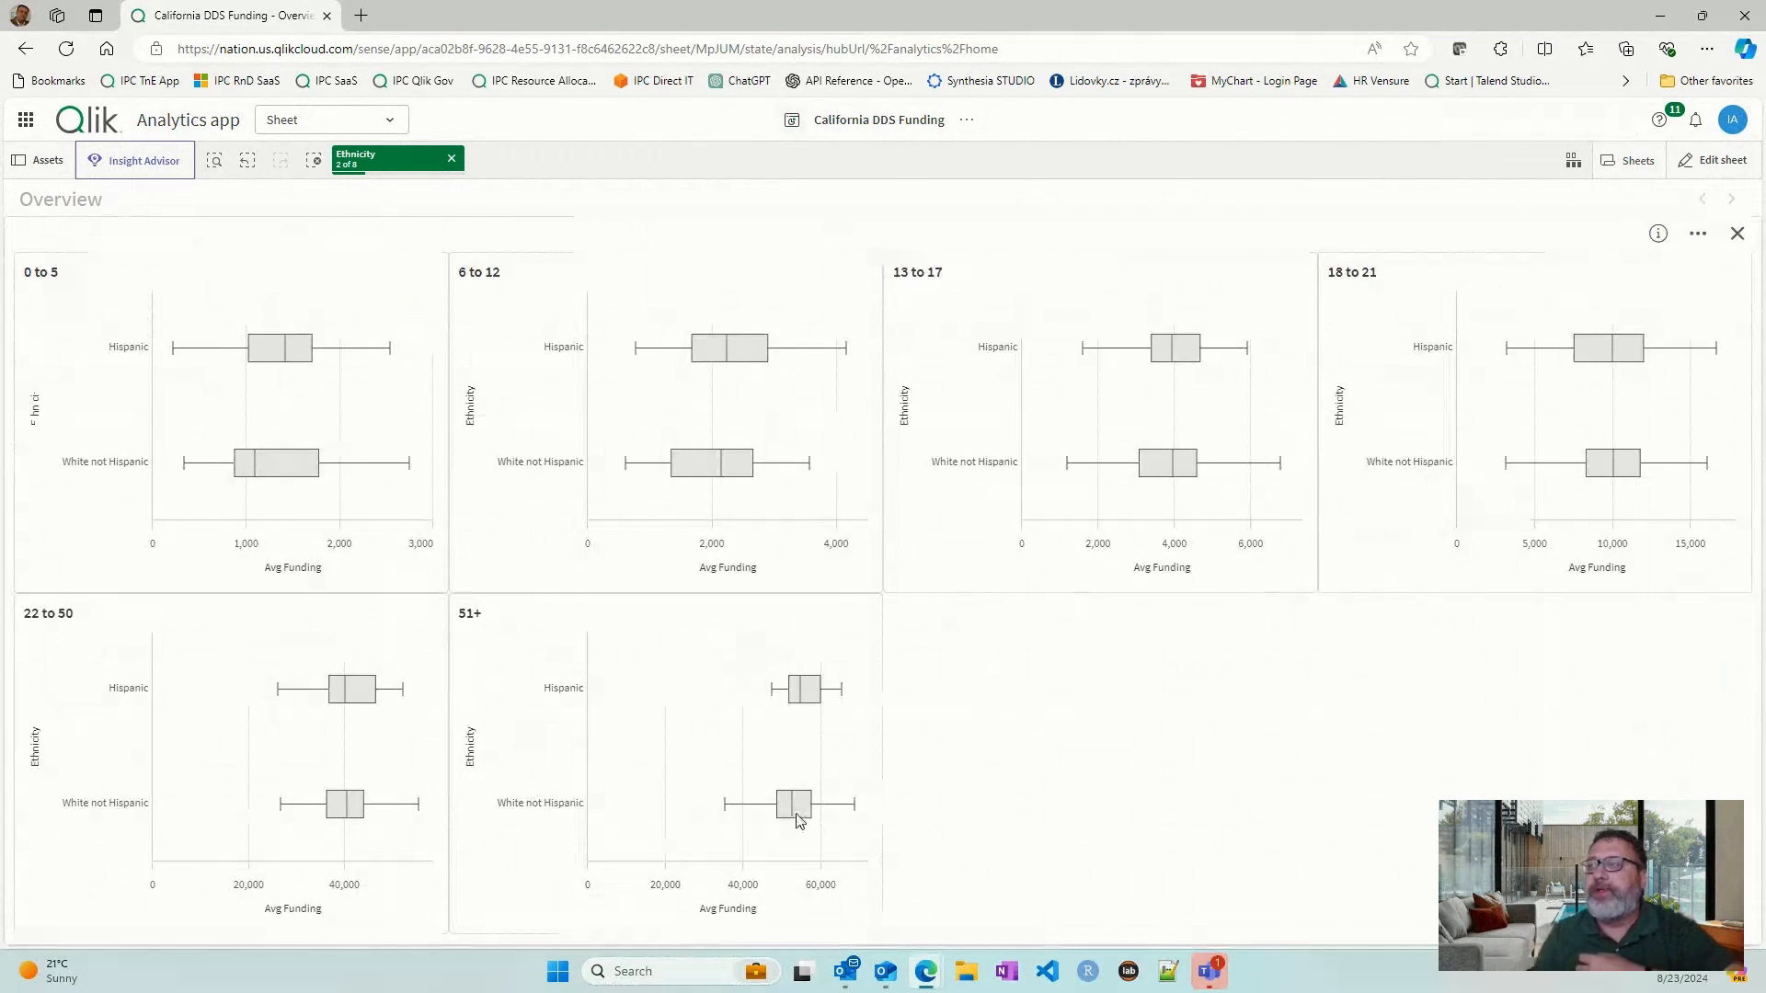
{"action": "mouse_move", "coordinate": [798, 818]}
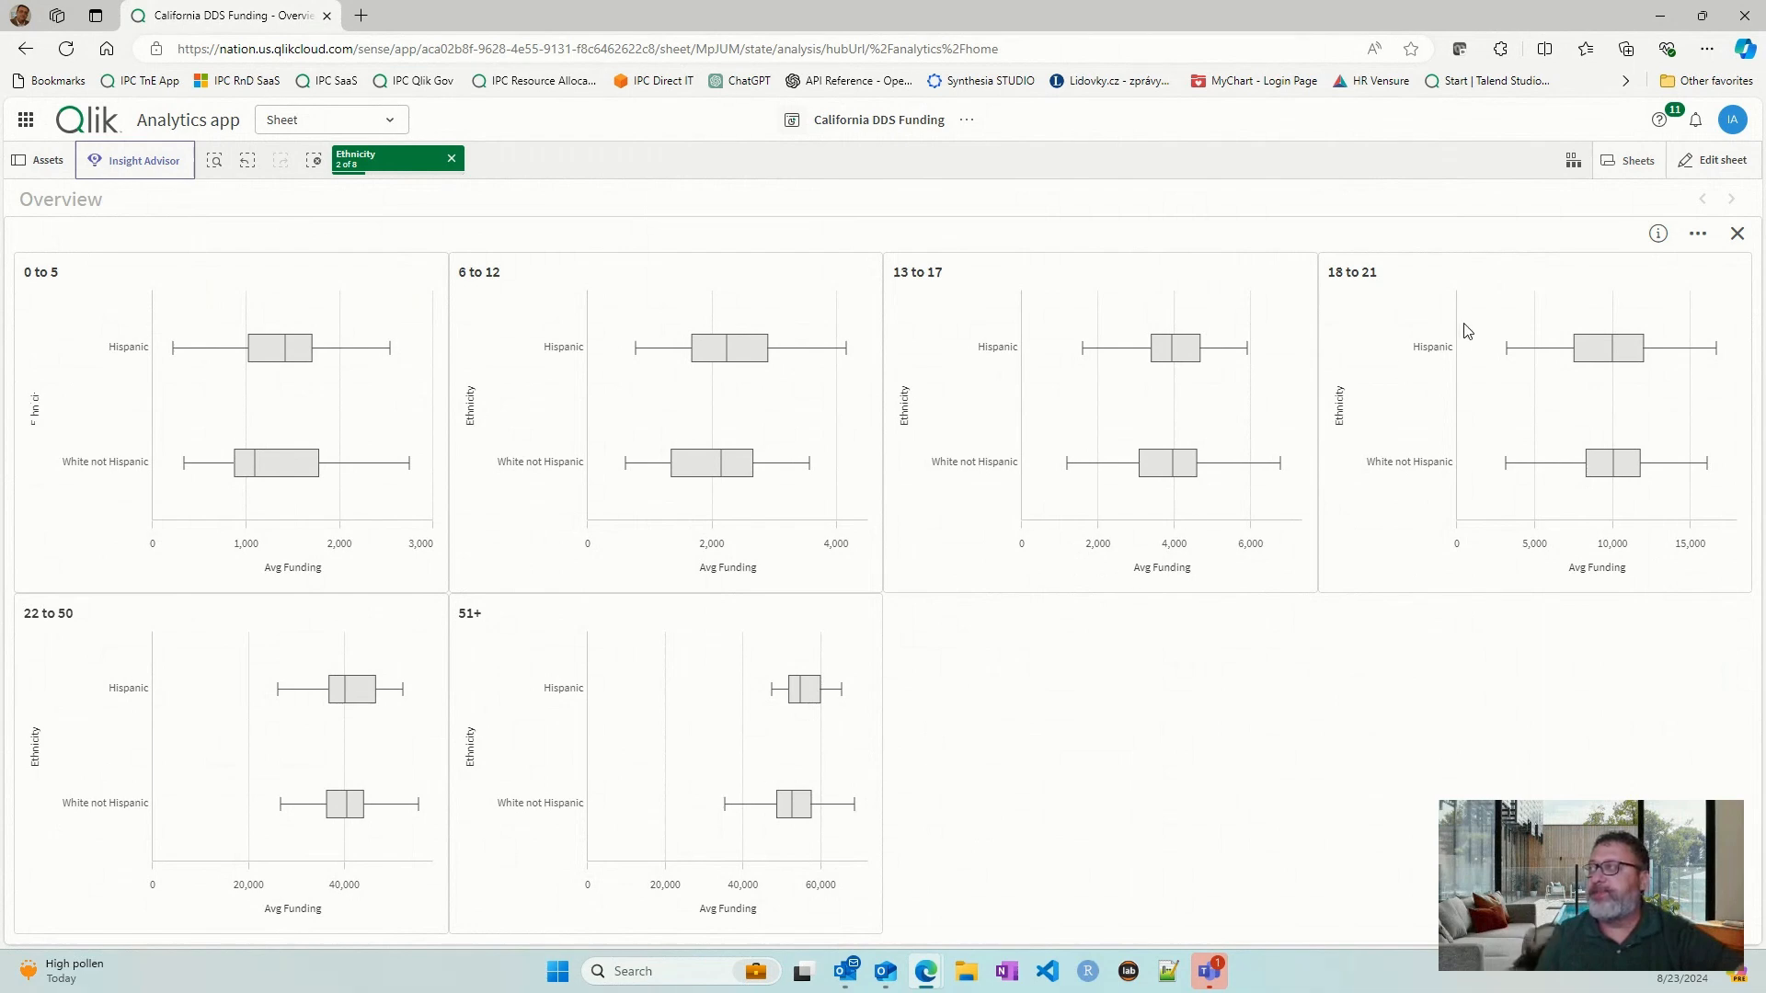
{"action": "left_click", "coordinate": [1737, 234]}
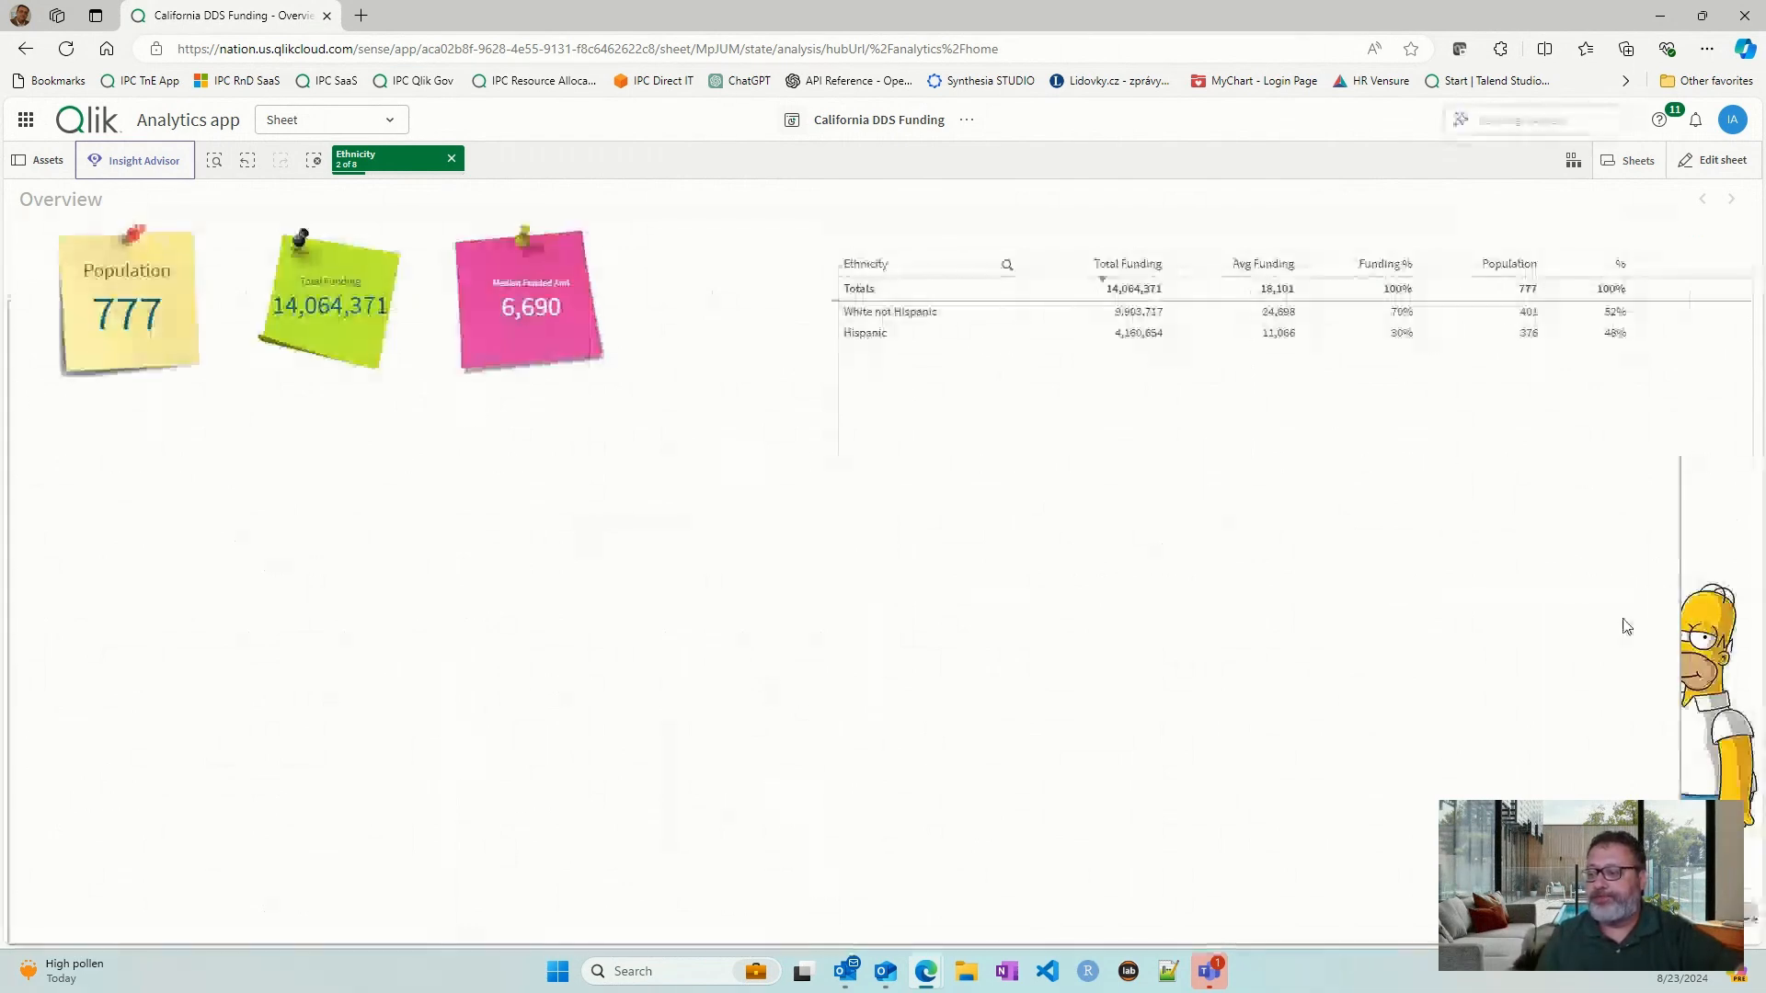